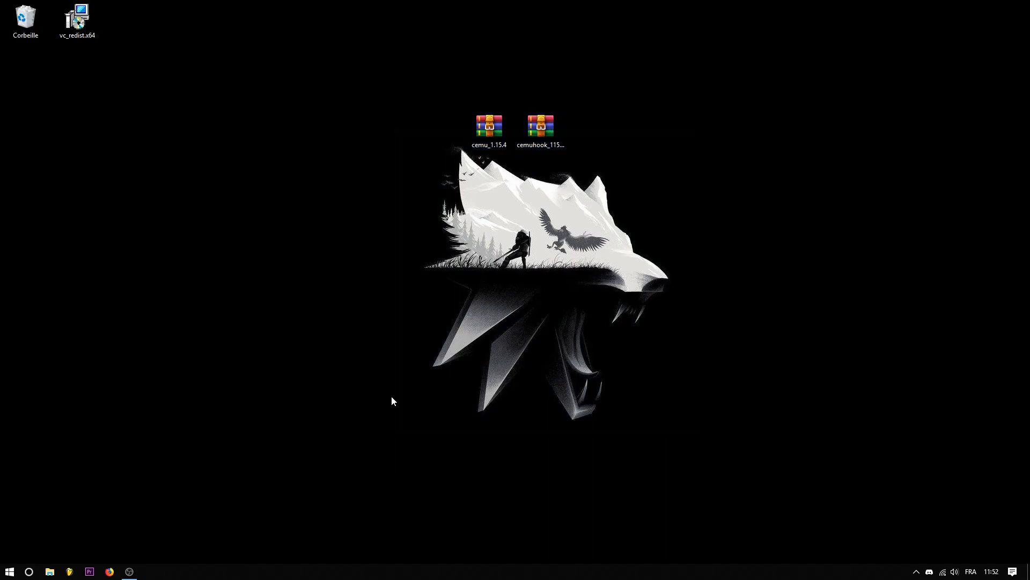
left_click_drag(78, 21, 335, 185)
left_click_drag(244, 32, 755, 264)
left_click_drag(659, 270, 145, 1)
left_click_drag(335, 185, 338, 185)
left_click_drag(373, 216, 335, 186)
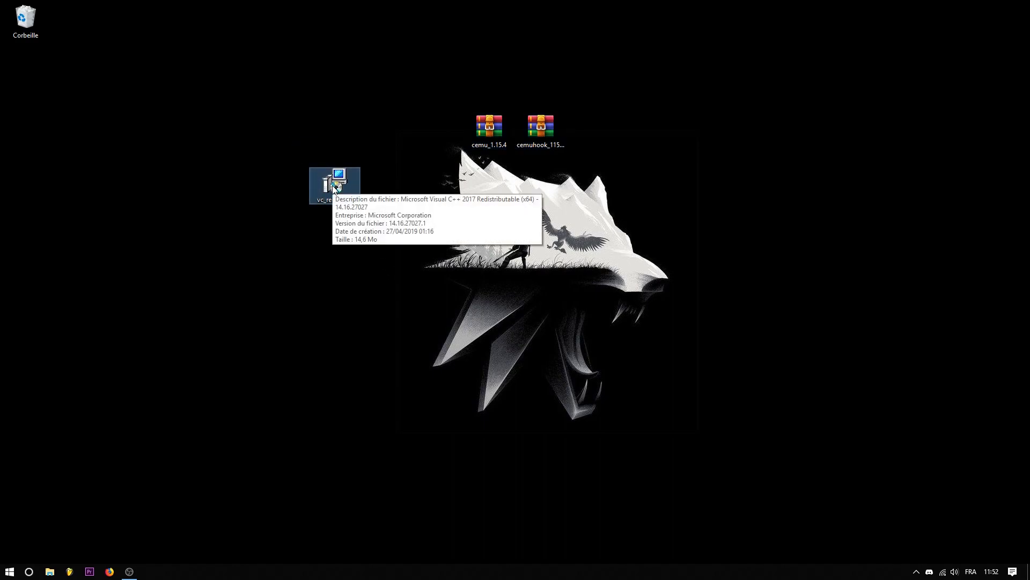
left_click_drag(421, 243, 97, 33)
left_click_drag(239, 145, 327, 237)
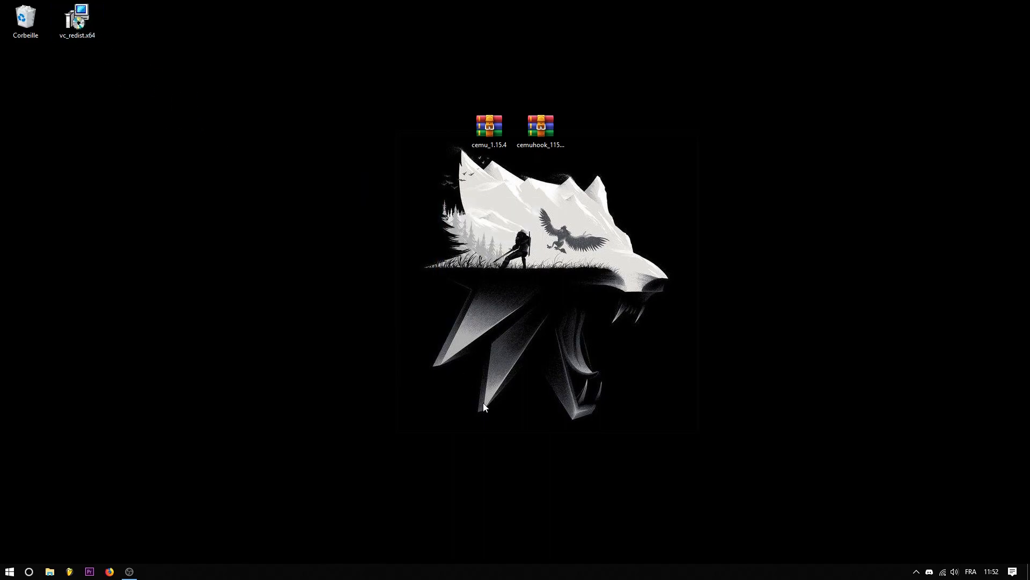
Move the cemu_1.15.4 archive aside on the desktop and open the Jeux\Emulation folder on the HDD (R:) drive.
left_click_drag(489, 127, 232, 129)
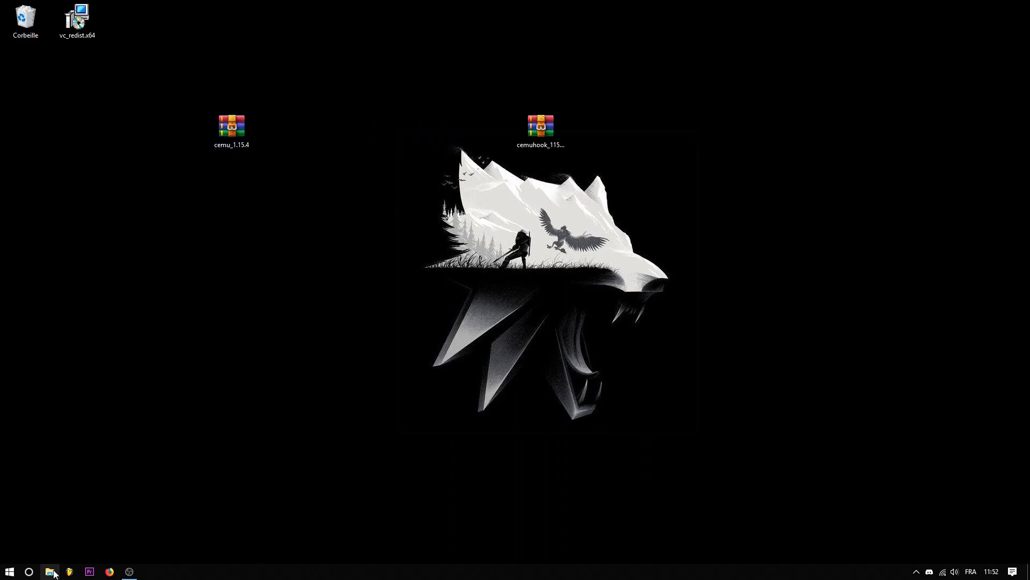
left_click(49, 571)
left_click(184, 452)
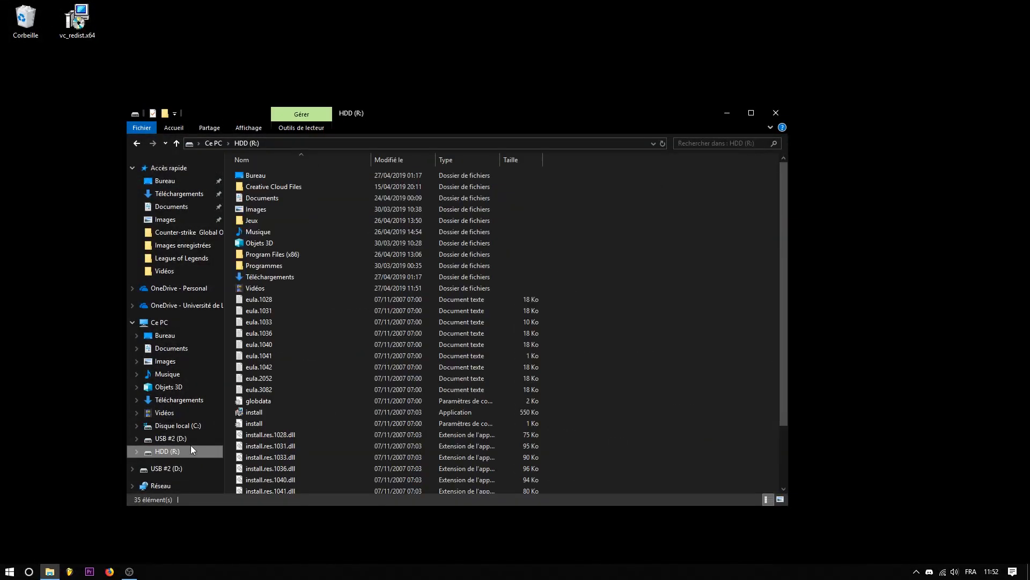
double_click(298, 228)
double_click(288, 174)
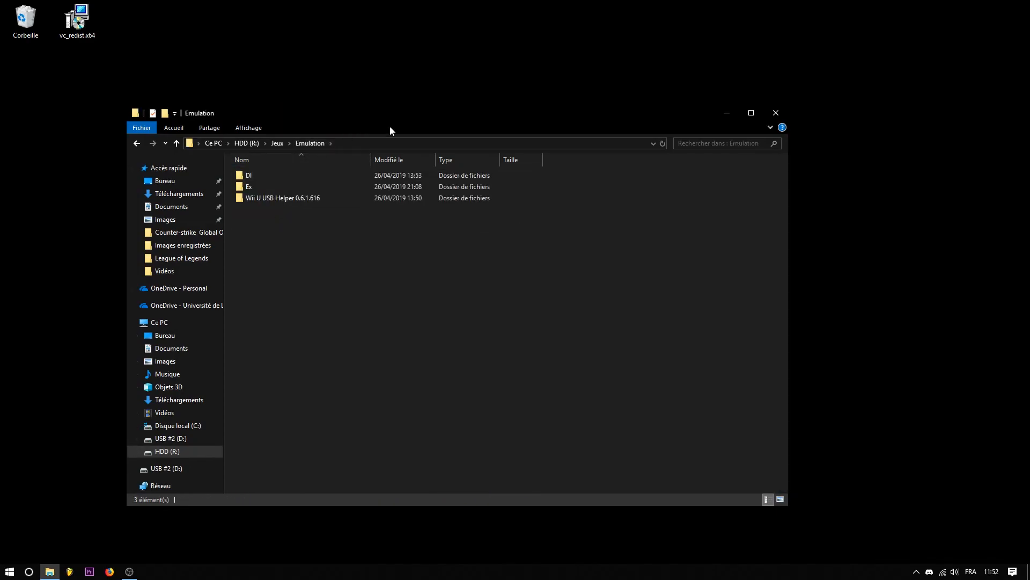
left_click_drag(450, 118, 648, 150)
Create a new folder named Cemu 1.15.4 inside the Emulation folder.
right_click(507, 269)
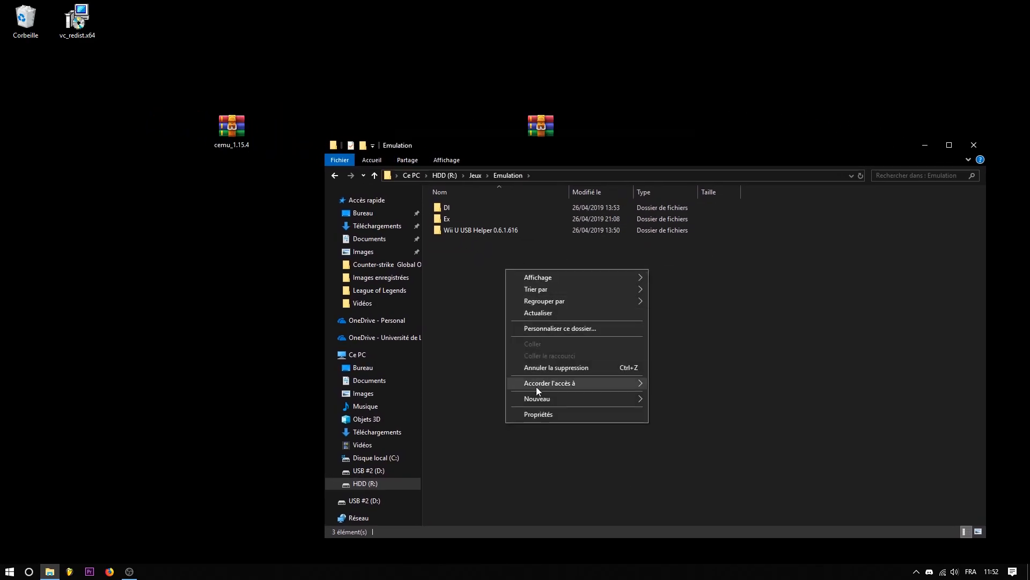
mouse_move(546, 397)
left_click(702, 400)
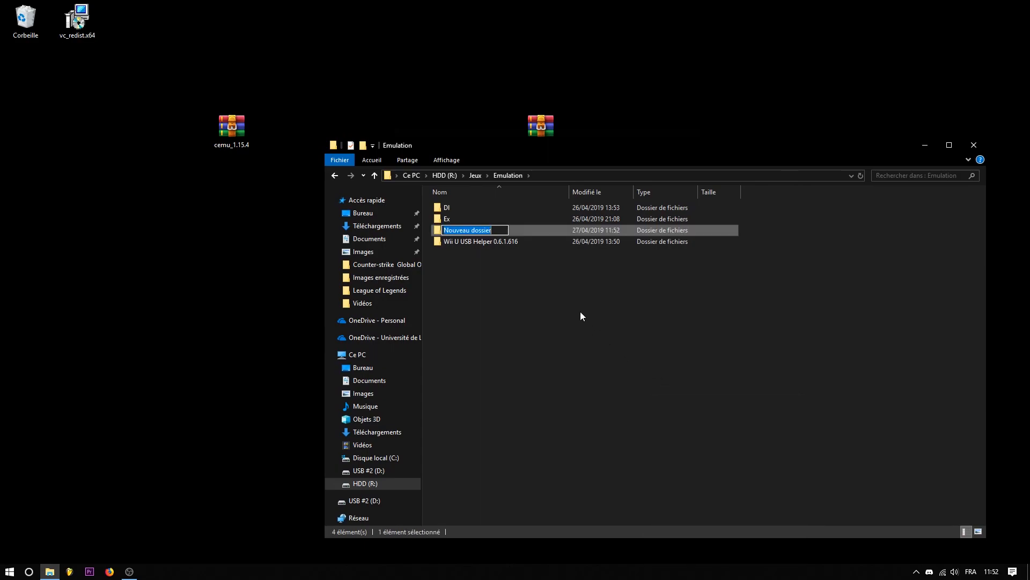
type("Cemu 1")
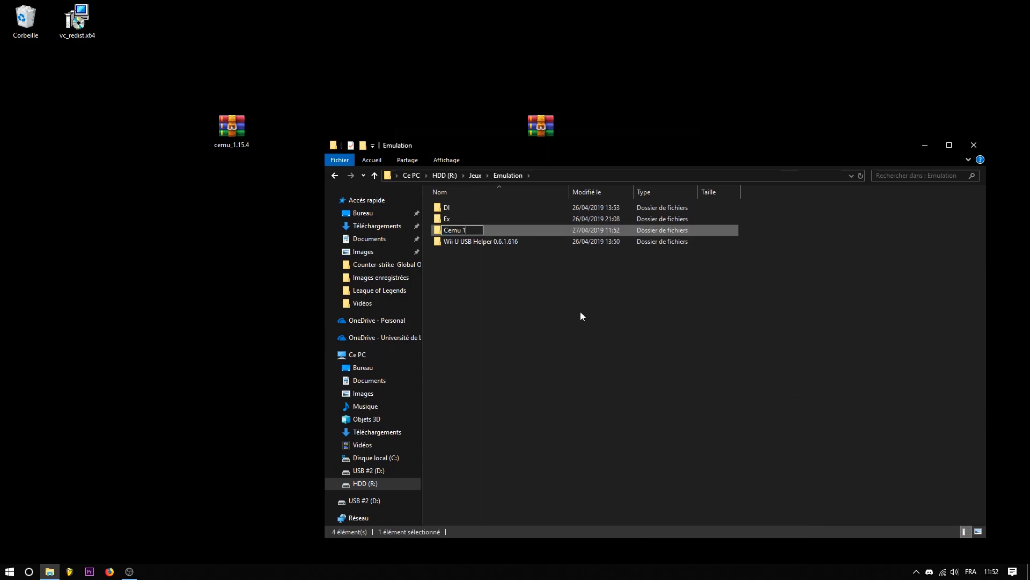
type(".15.4")
left_click(581, 311)
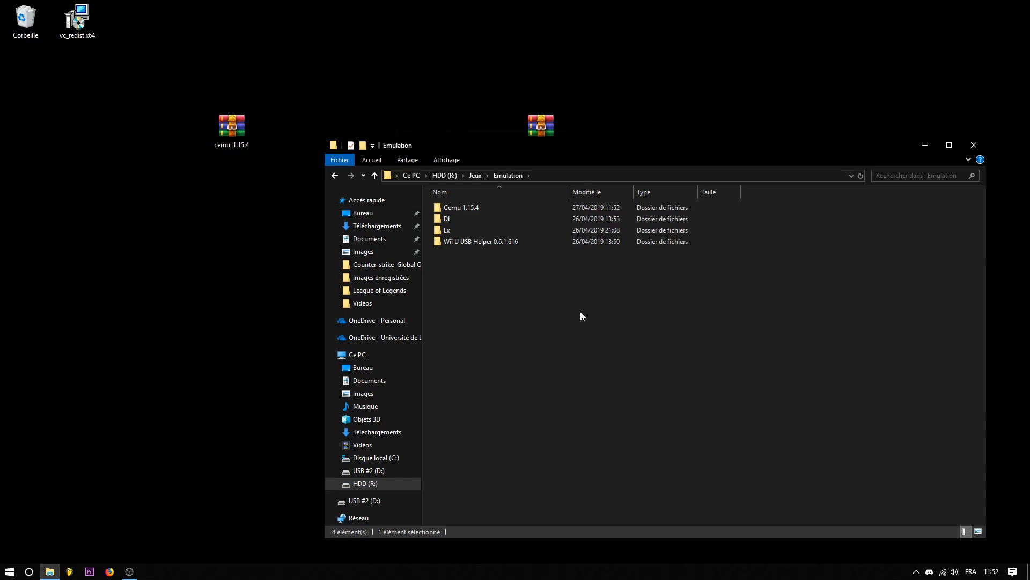
Extract all the files inside the cemu_1.15.4 archive's program folder into the new Cemu 1.15.4 folder and close the archive.
left_click(232, 125)
double_click(227, 124)
double_click(135, 389)
left_click_drag(157, 488, 93, 385)
left_click_drag(93, 385, 494, 206)
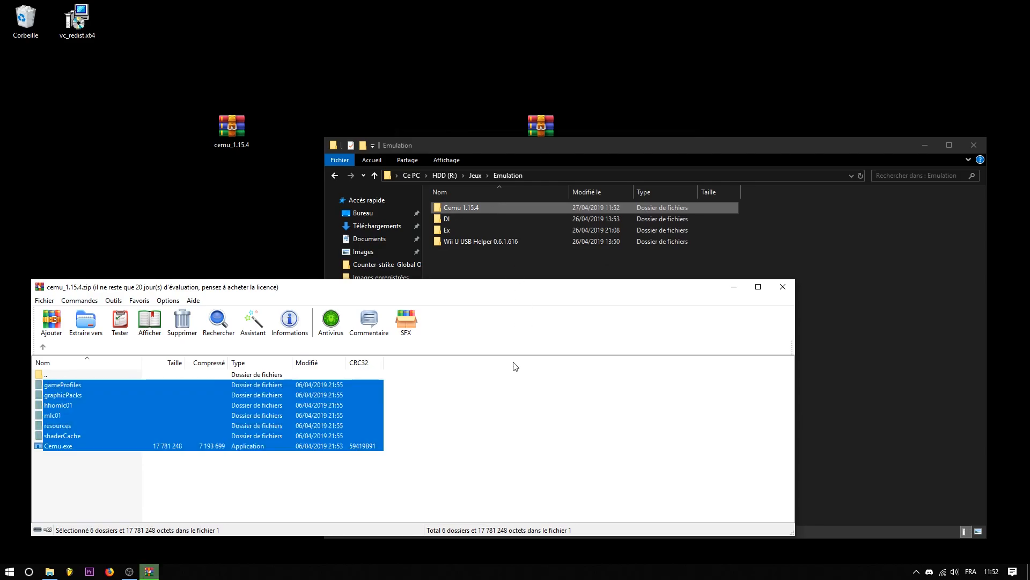
left_click(704, 335)
left_click(292, 290)
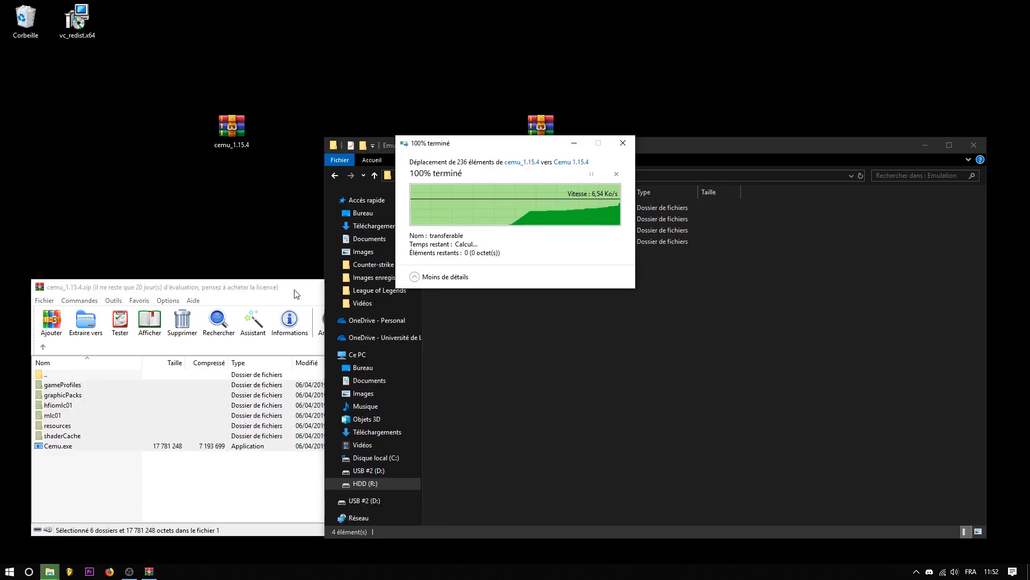
left_click(793, 287)
Extract all the contents of the cemuhook archive into the opened Cemu 1.15.4 folder, keeping both archives clear of the window.
left_click_drag(231, 128, 154, 71)
double_click(507, 206)
left_click_drag(540, 127, 121, 239)
double_click(120, 238)
left_click_drag(100, 459, 75, 385)
left_click_drag(209, 384, 846, 234)
left_click(318, 290)
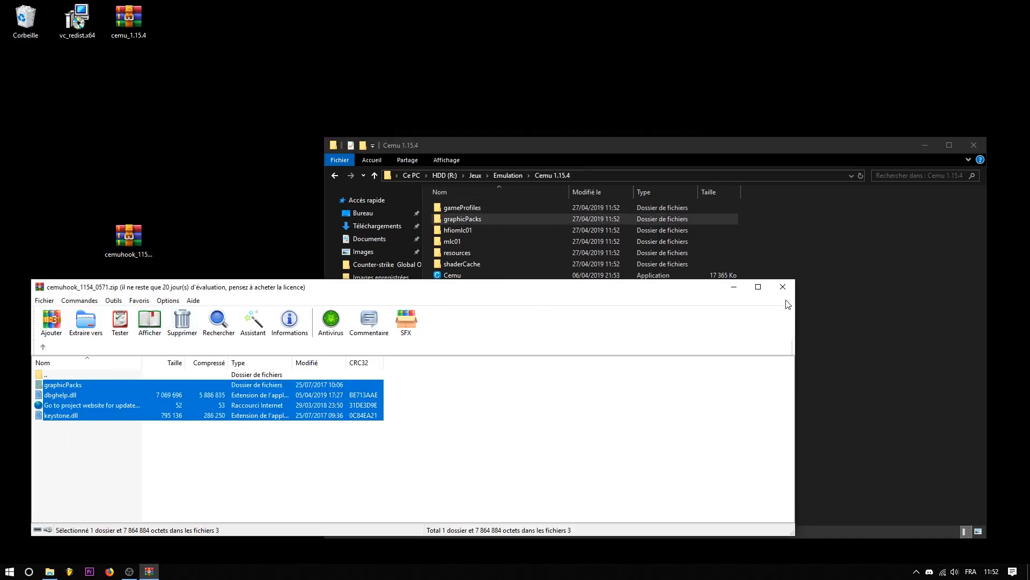
left_click(788, 287)
left_click_drag(595, 146, 294, 119)
left_click(182, 248)
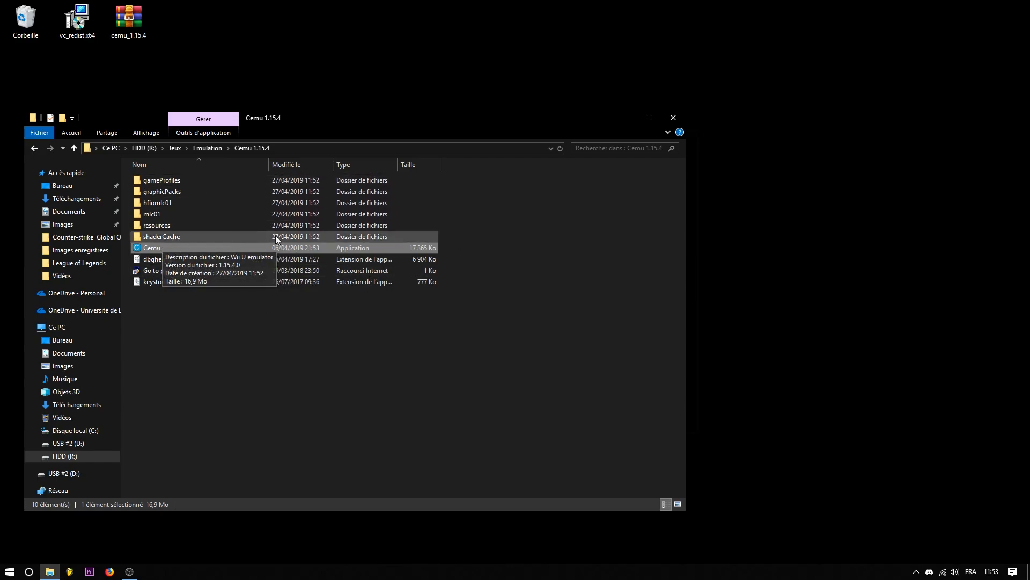
left_click(316, 330)
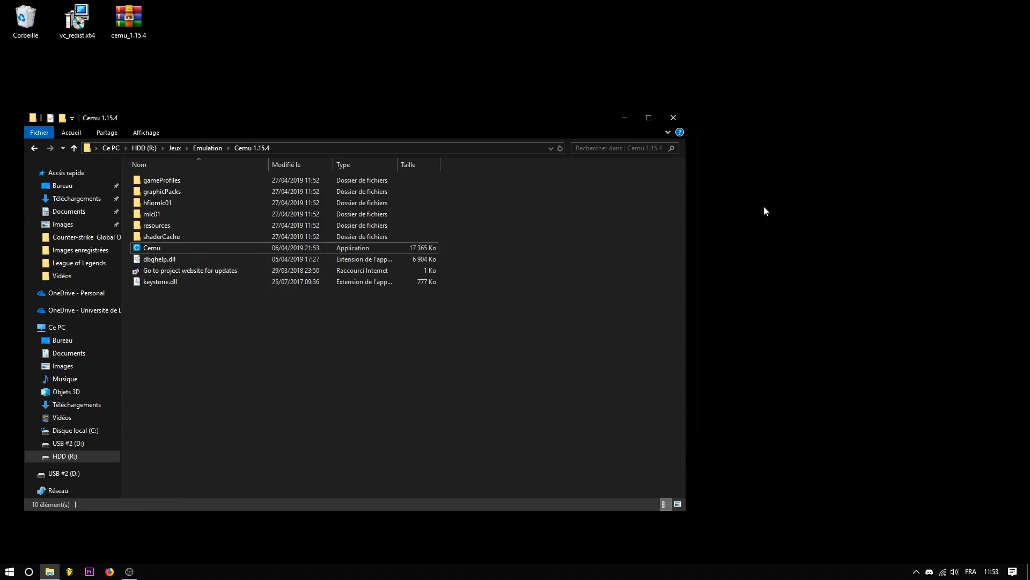
right_click(170, 248)
left_click(236, 397)
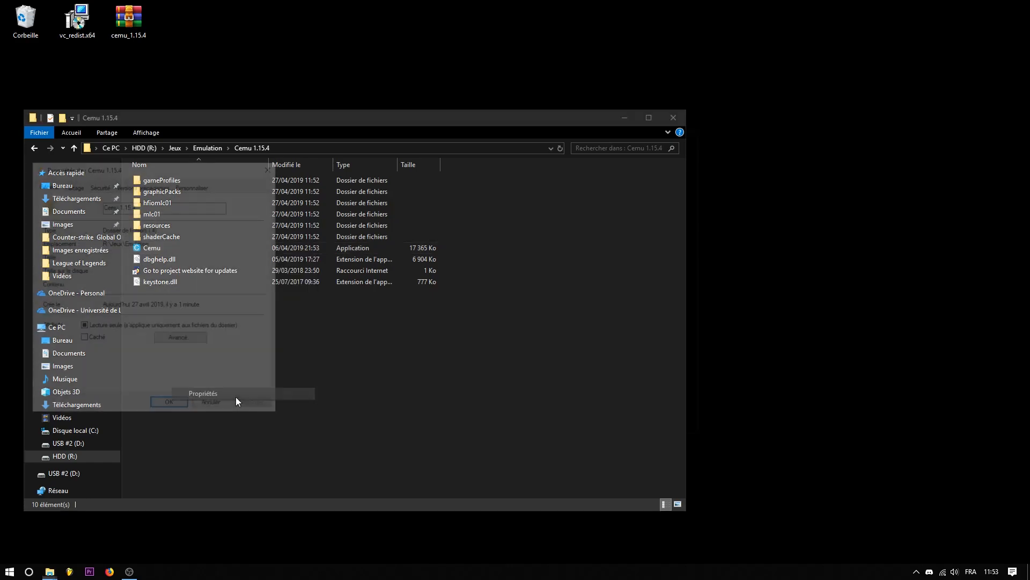
left_click_drag(161, 168, 536, 235)
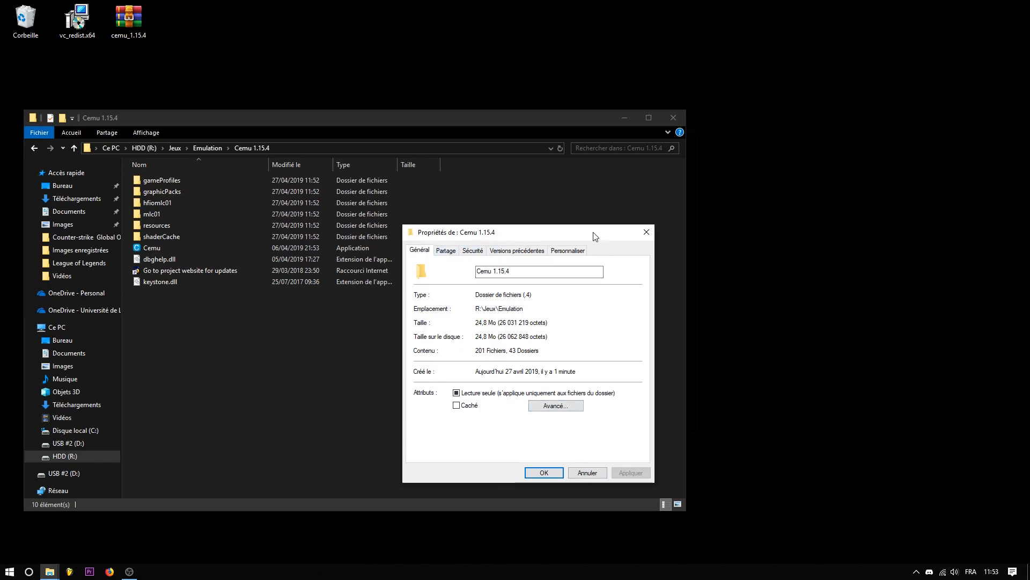
left_click(646, 231)
right_click(183, 250)
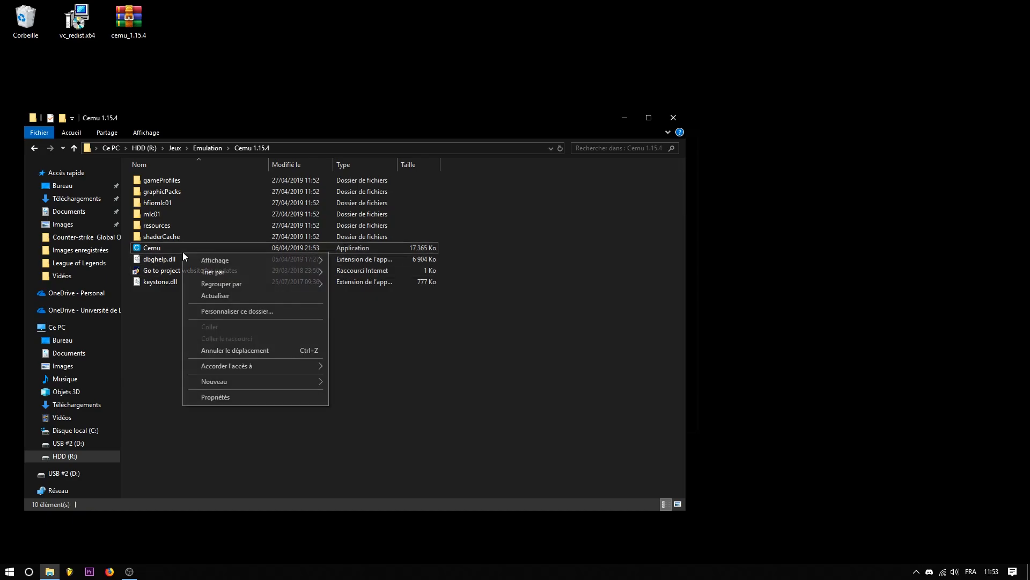
left_click(168, 249)
Launch and close Cemu once, and delete the settings XML file from its folder.
double_click(168, 248)
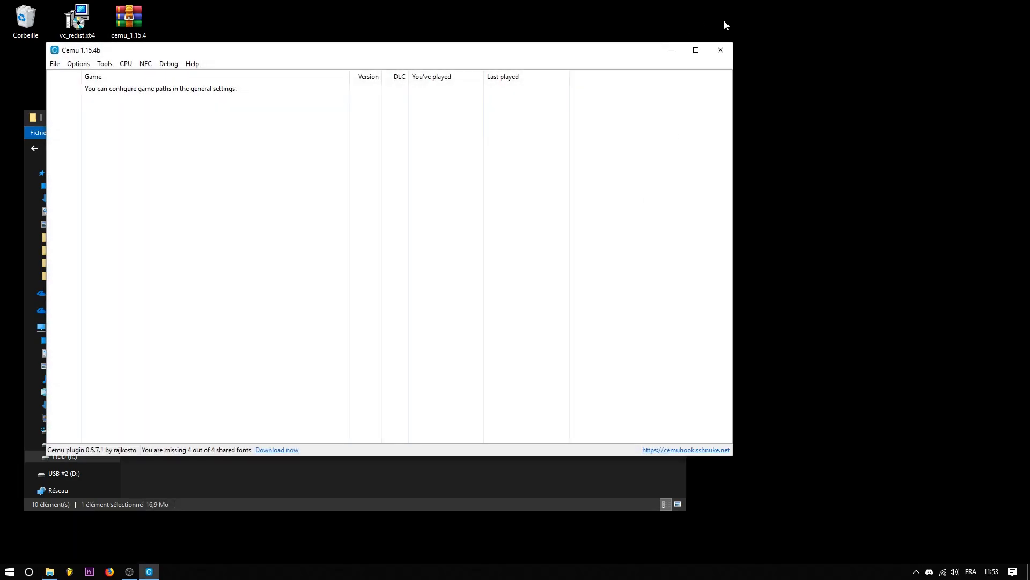
left_click(721, 49)
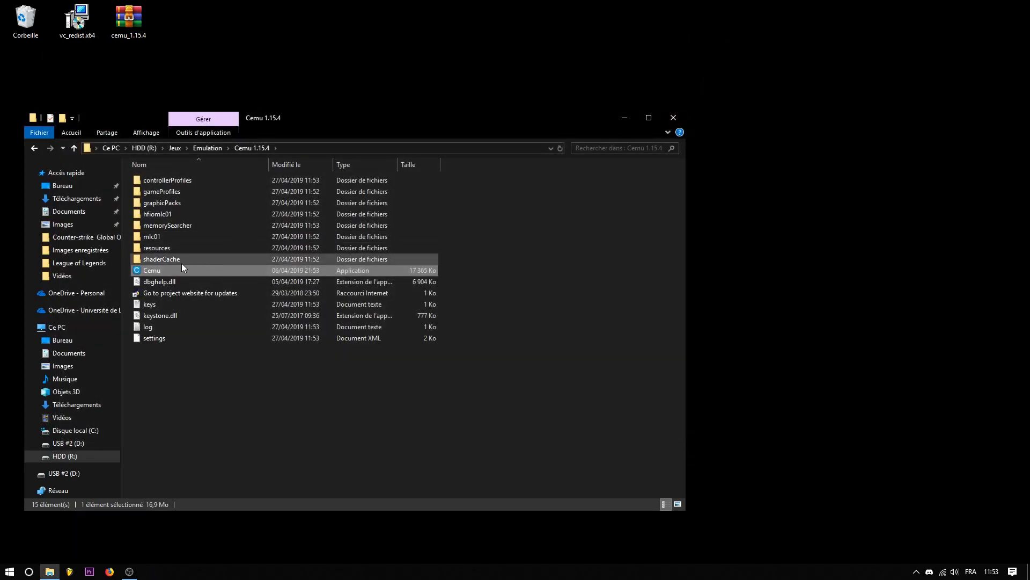
left_click(197, 335)
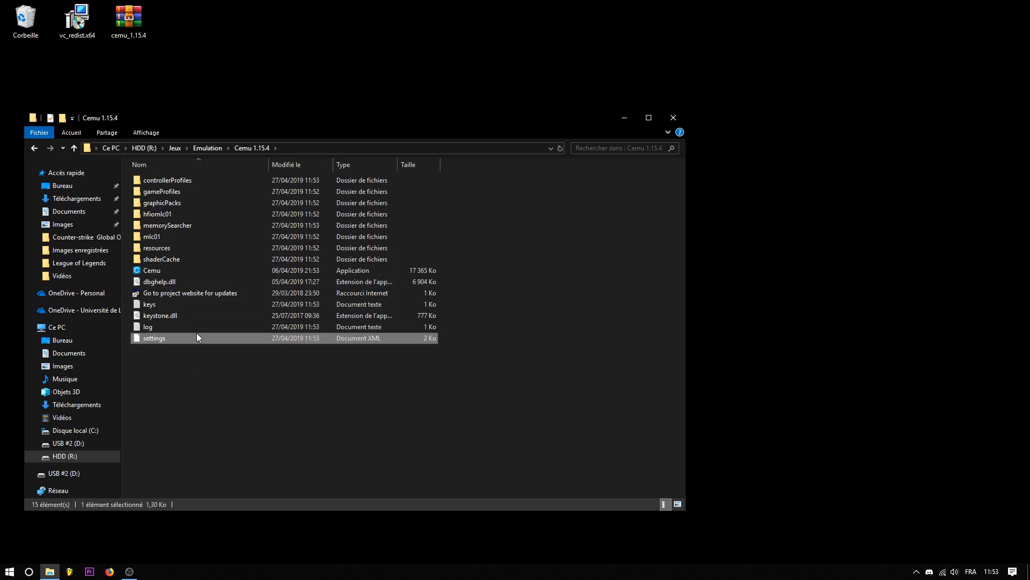
key("Delete")
In the Cemu executable's compatibility properties, disable fullscreen optimizations and enable running the program as administrator.
right_click(175, 271)
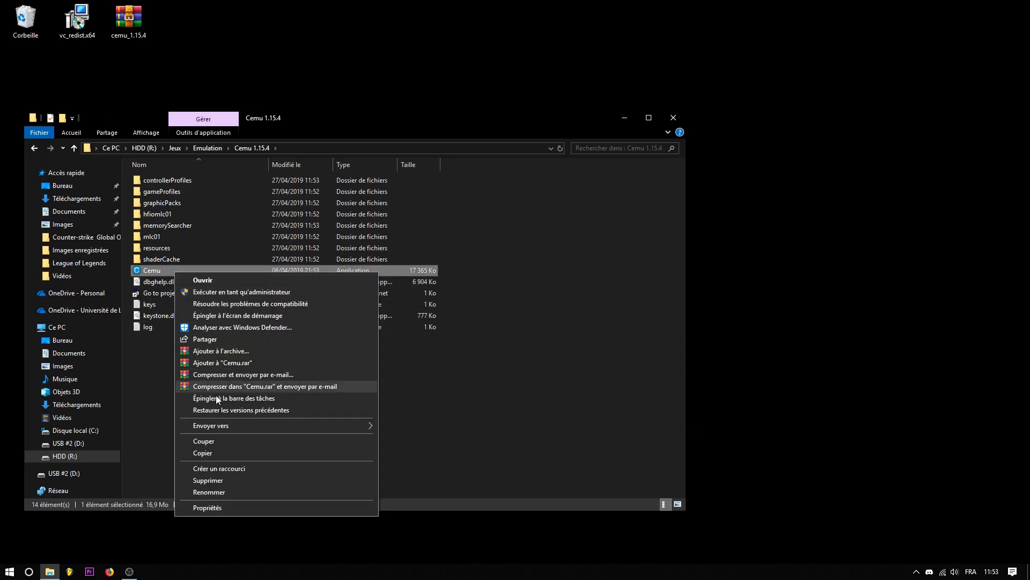
left_click(235, 502)
left_click(241, 299)
left_click(197, 456)
left_click(198, 469)
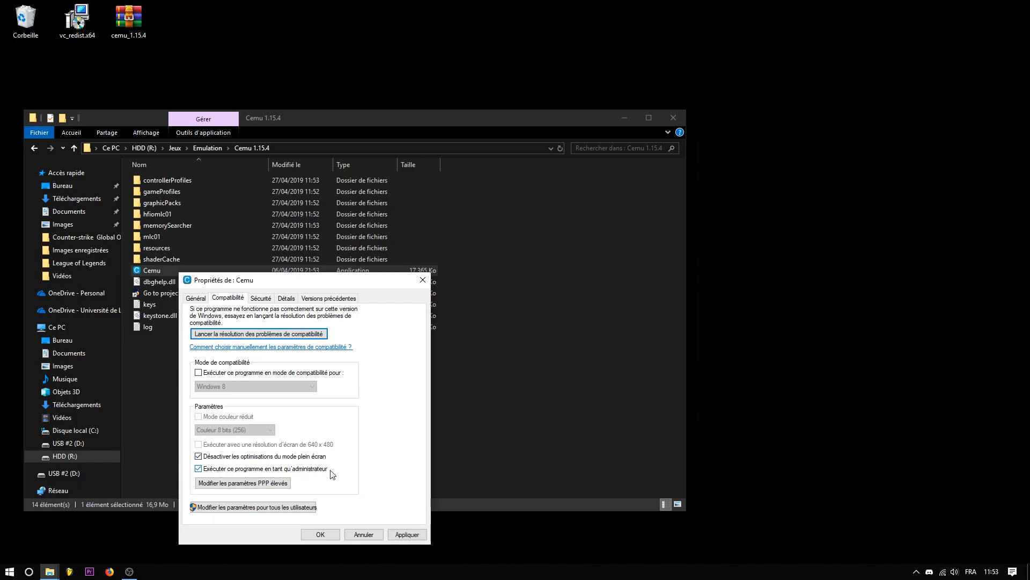
Enable the program DPI fix and the high DPI scaling override performed by Application for Cemu, and apply the properties.
left_click(225, 485)
left_click(229, 486)
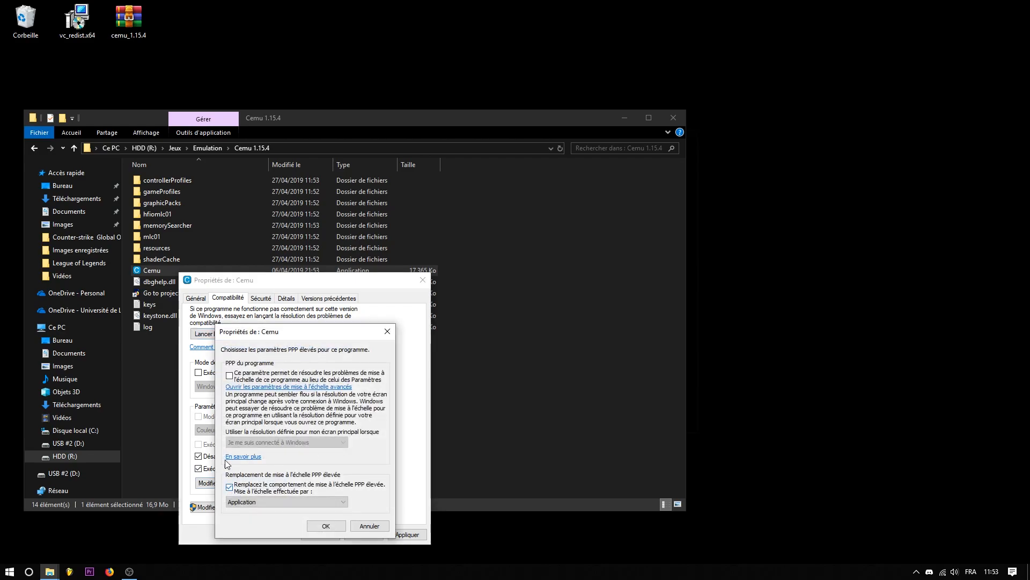
left_click(230, 375)
left_click(325, 526)
left_click(405, 534)
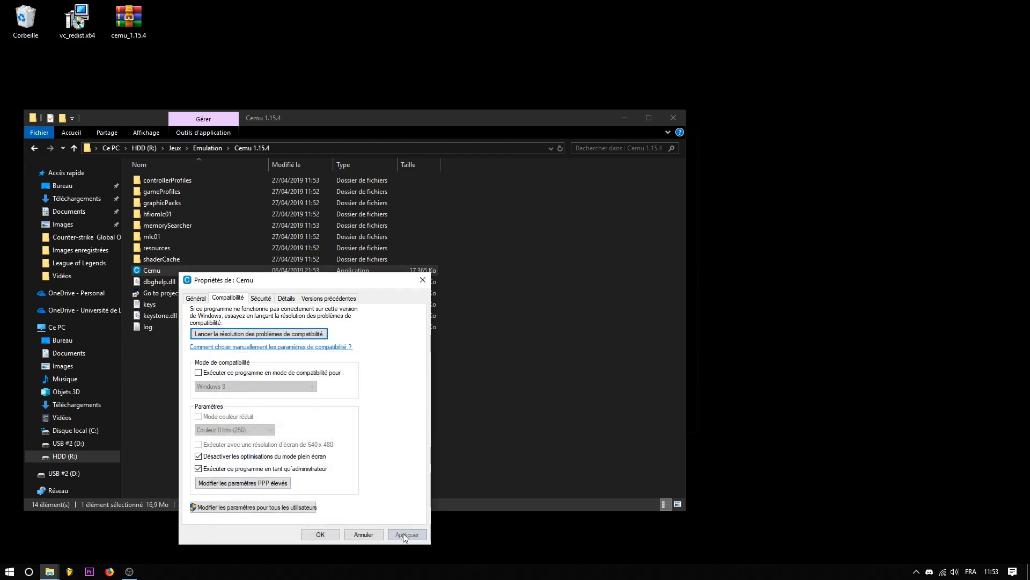
left_click(423, 280)
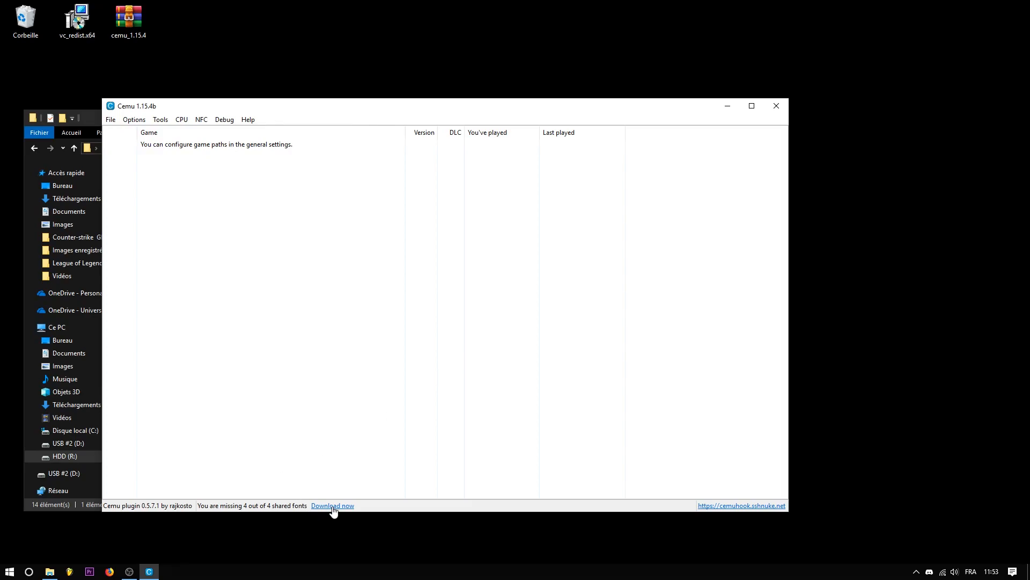
Download the missing shared fonts through the Cemuhook plugin in Cemu.
left_click(333, 506)
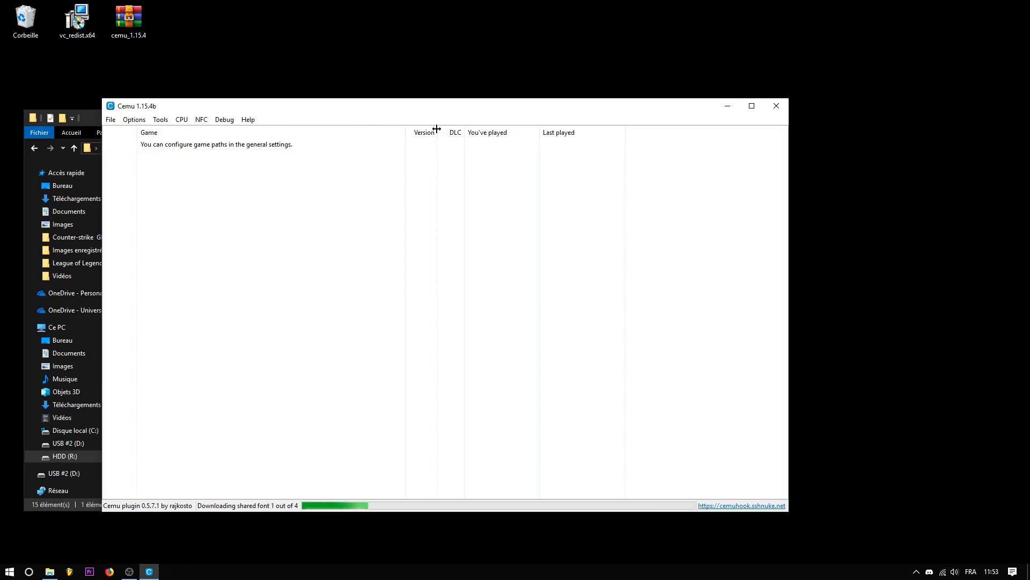
left_click_drag(458, 104, 547, 105)
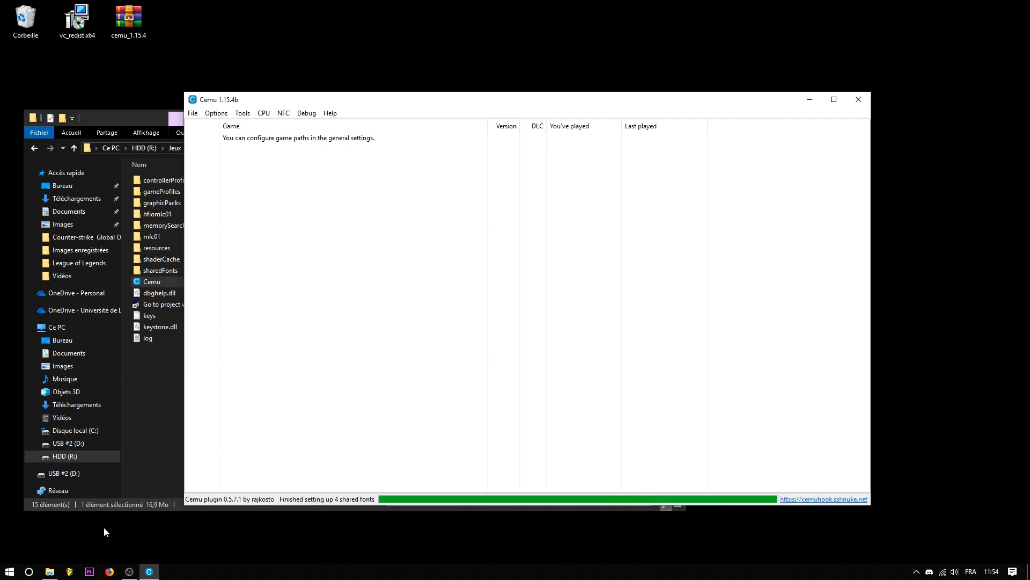
Create a new folder named mlc01 in the Emulation folder and get File Explorer out of the way.
left_click(161, 432)
left_click(210, 148)
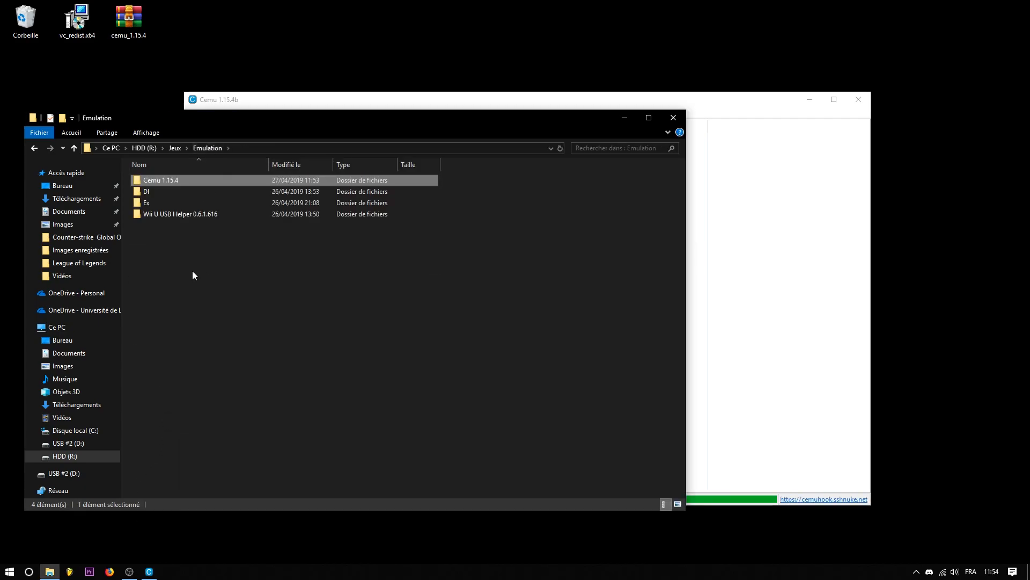
right_click(192, 271)
mouse_move(290, 397)
left_click(417, 397)
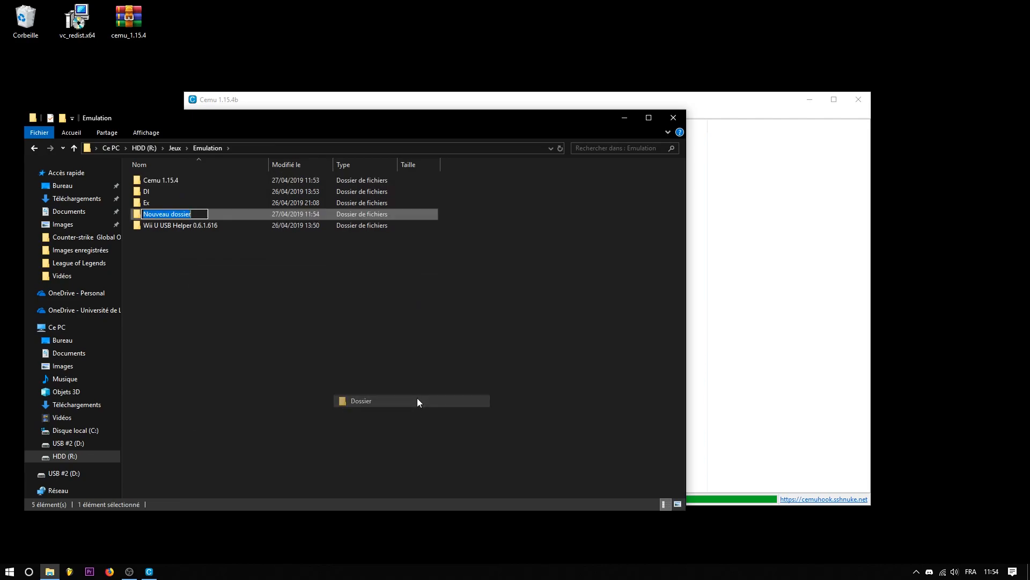
type("mlc01")
left_click(411, 401)
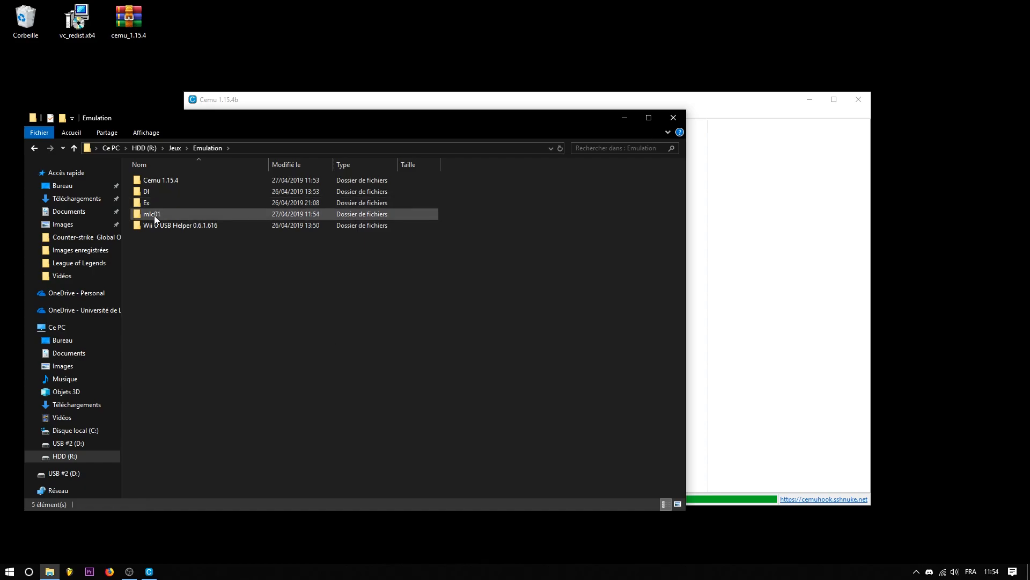
left_click(624, 118)
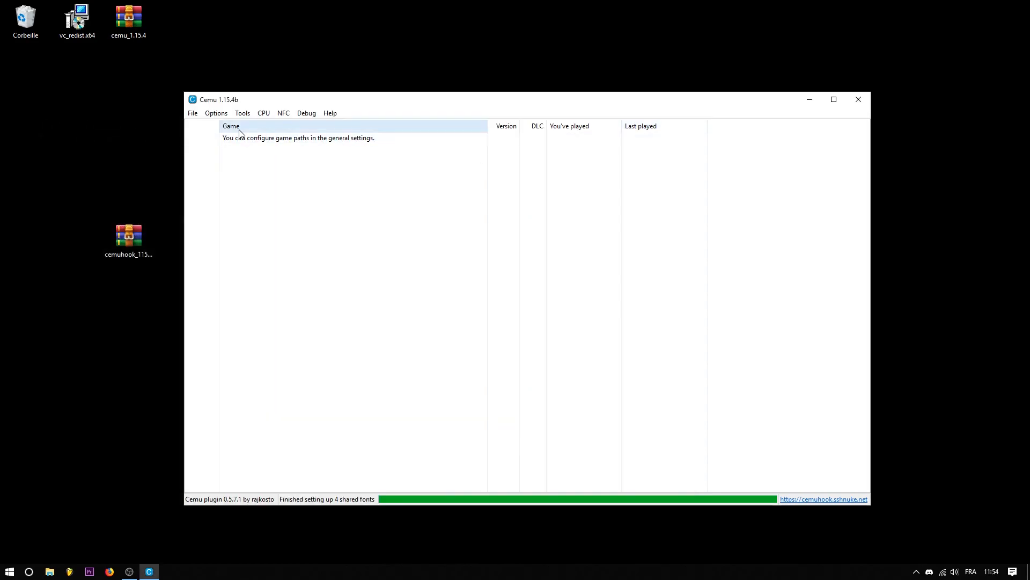
In the general settings, set the MLC path to the folder R:\Jeux\Emulation\mlc01.
left_click(215, 113)
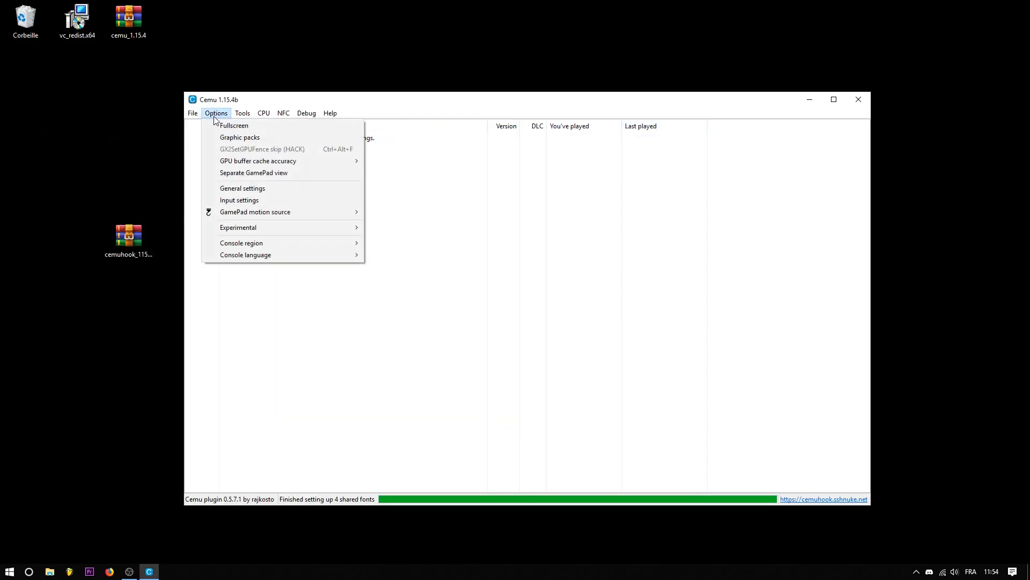
left_click(258, 189)
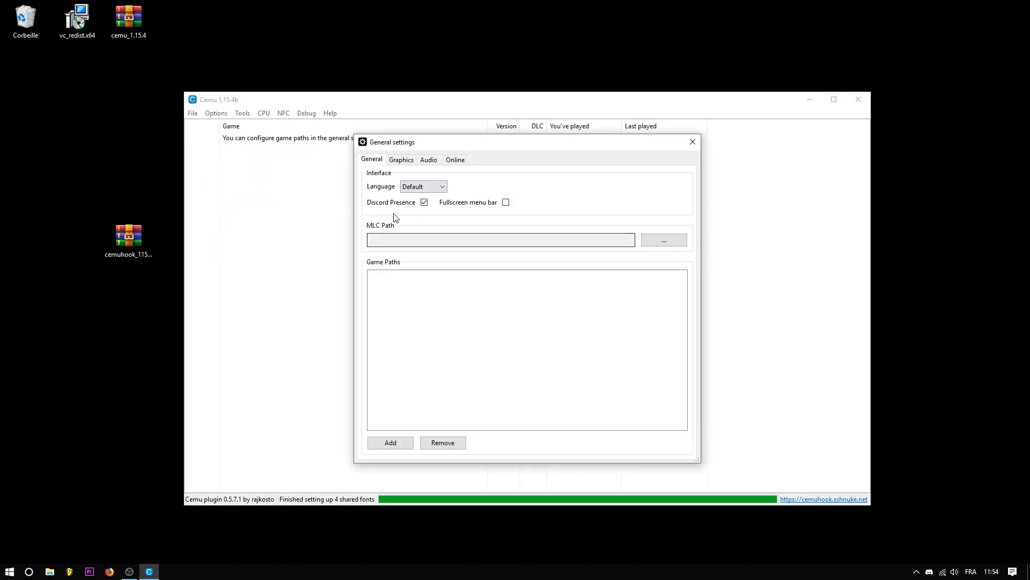
left_click(664, 240)
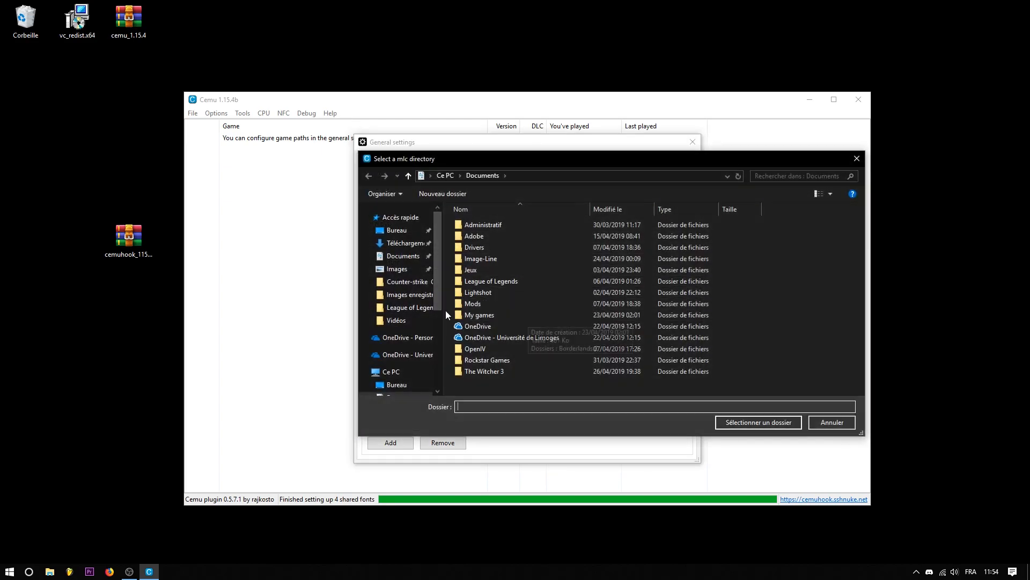
scroll(401, 372, "down", 3)
left_click(399, 388)
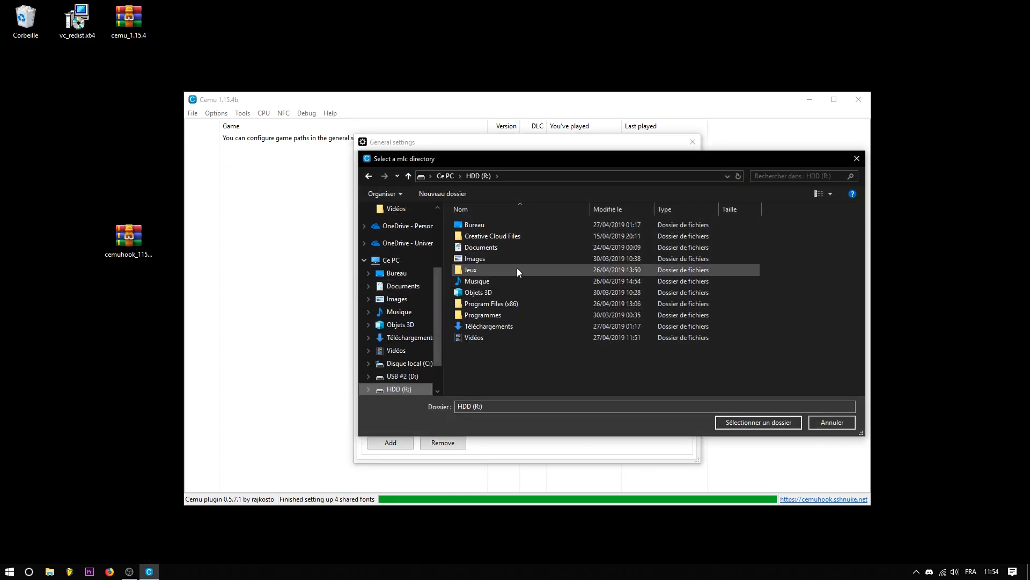
double_click(501, 269)
left_click(500, 224)
double_click(500, 225)
left_click(497, 258)
left_click(743, 424)
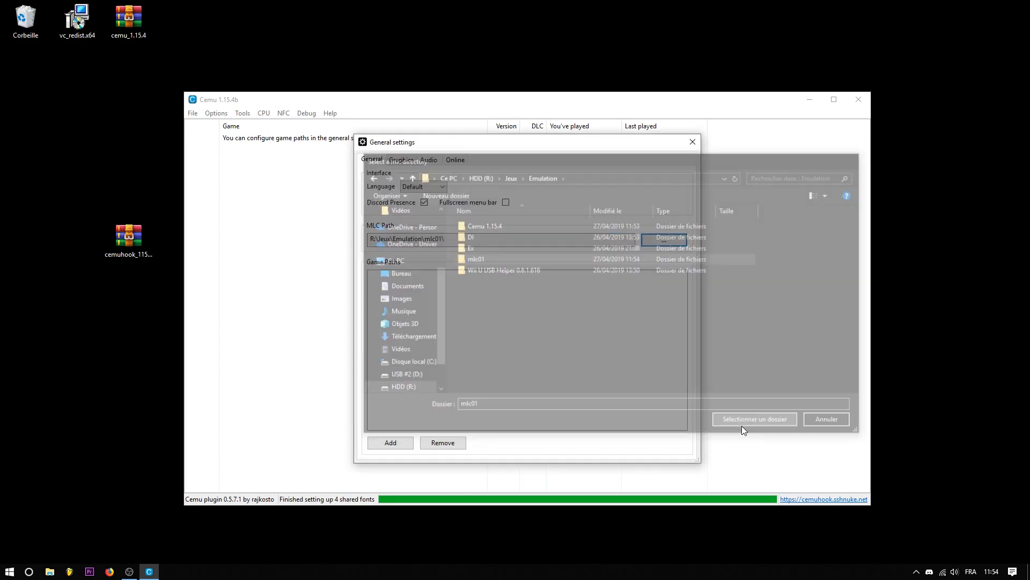
Add R:\Jeux\Emulation\Ex as a game path and close the general settings.
left_click(400, 438)
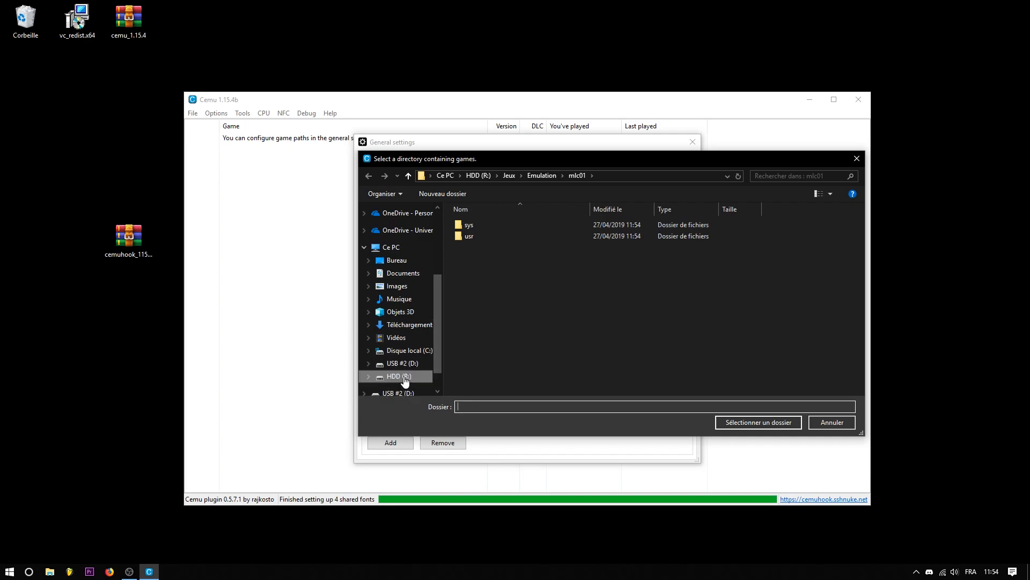
left_click(405, 378)
double_click(502, 267)
double_click(496, 234)
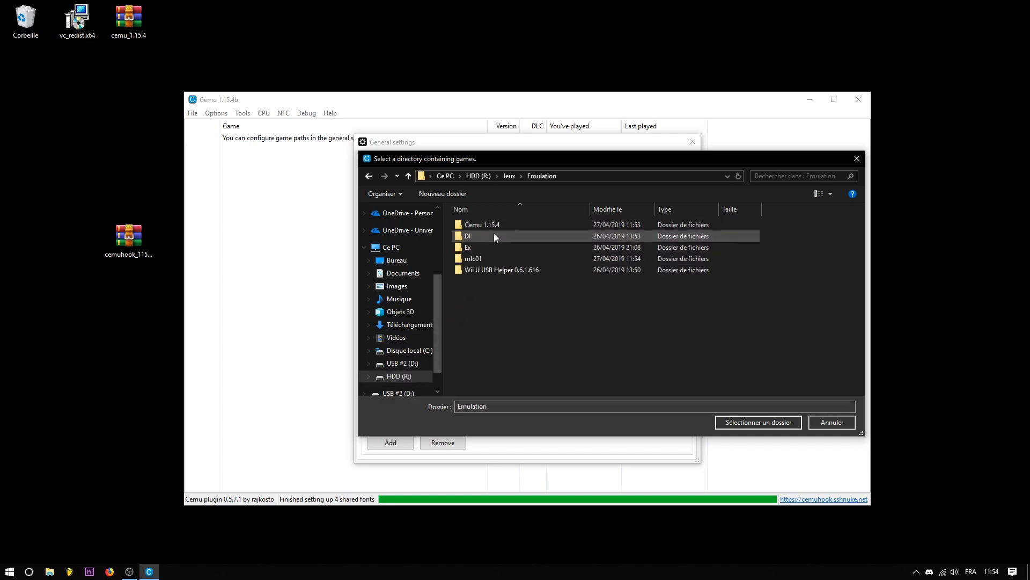
left_click(491, 247)
left_click(764, 420)
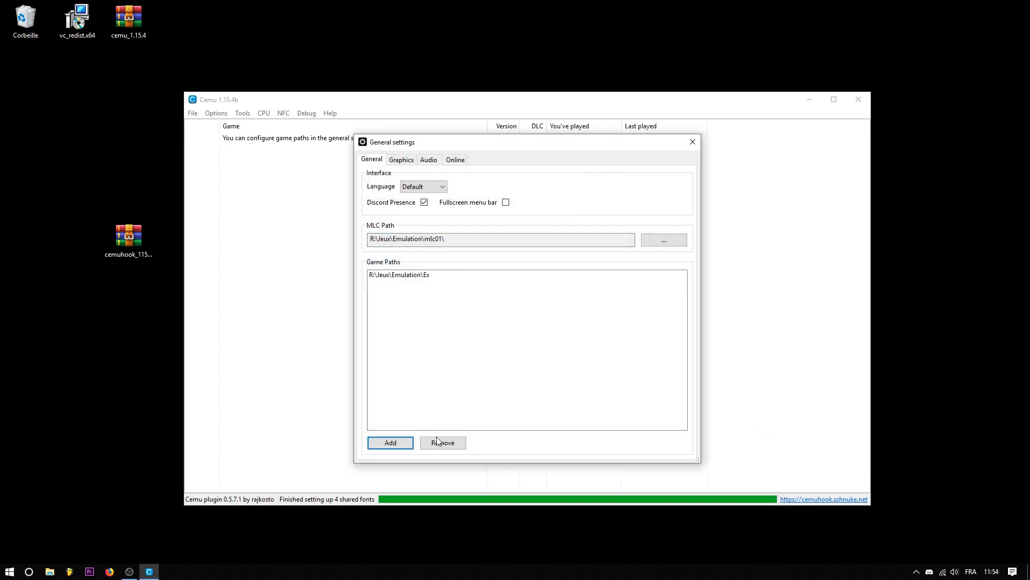
left_click(692, 141)
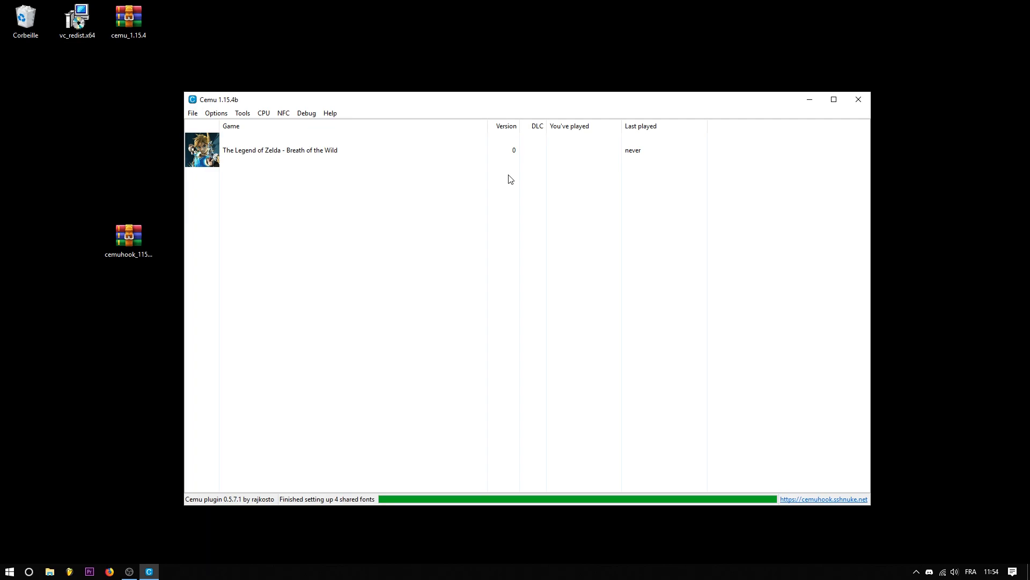
In the graphics settings, set the upscale and downscale filters to Nearest Neighbor and keep the overlay position Disabled.
left_click(216, 112)
left_click(243, 188)
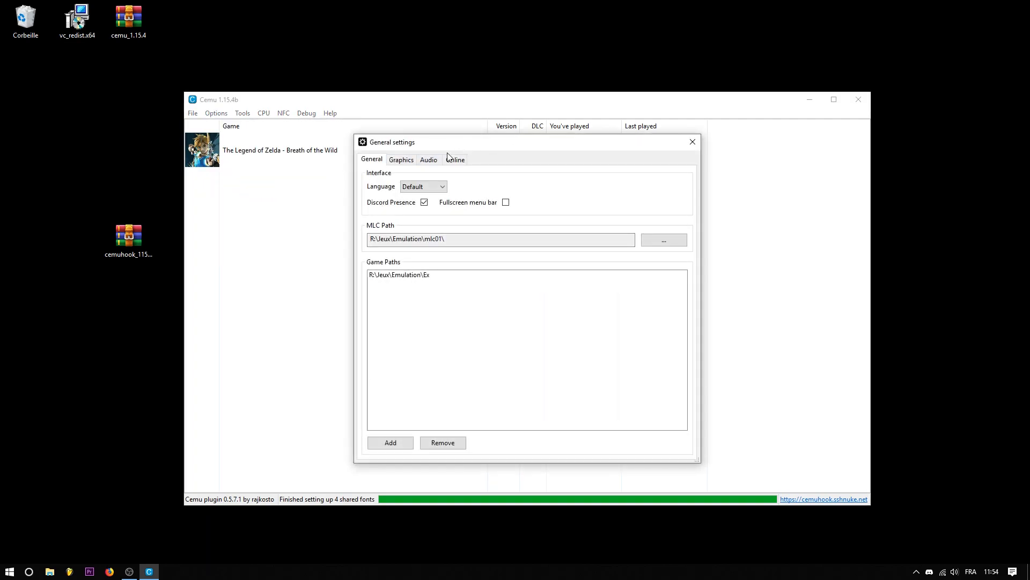
left_click(404, 161)
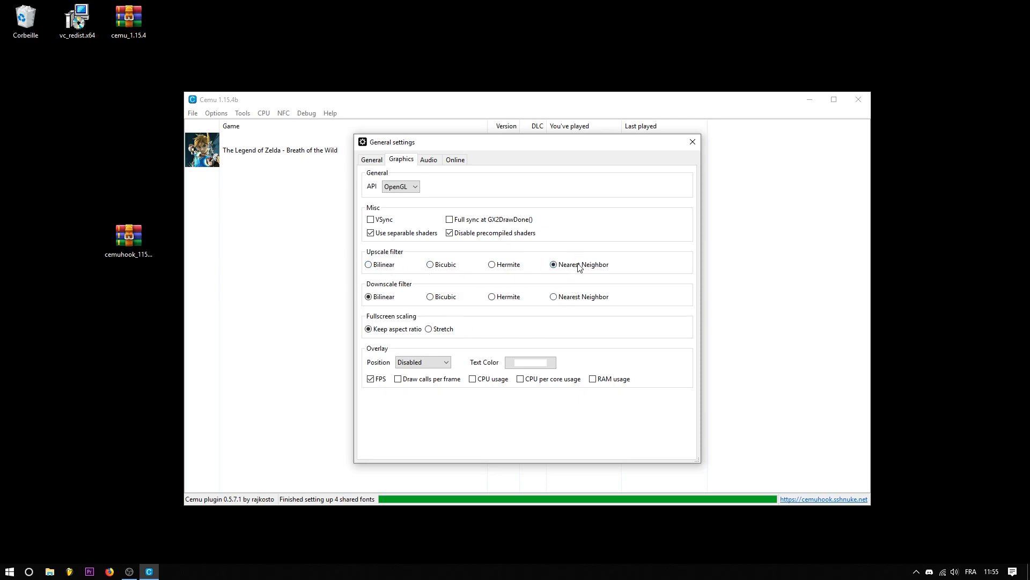
left_click(573, 301)
left_click(419, 362)
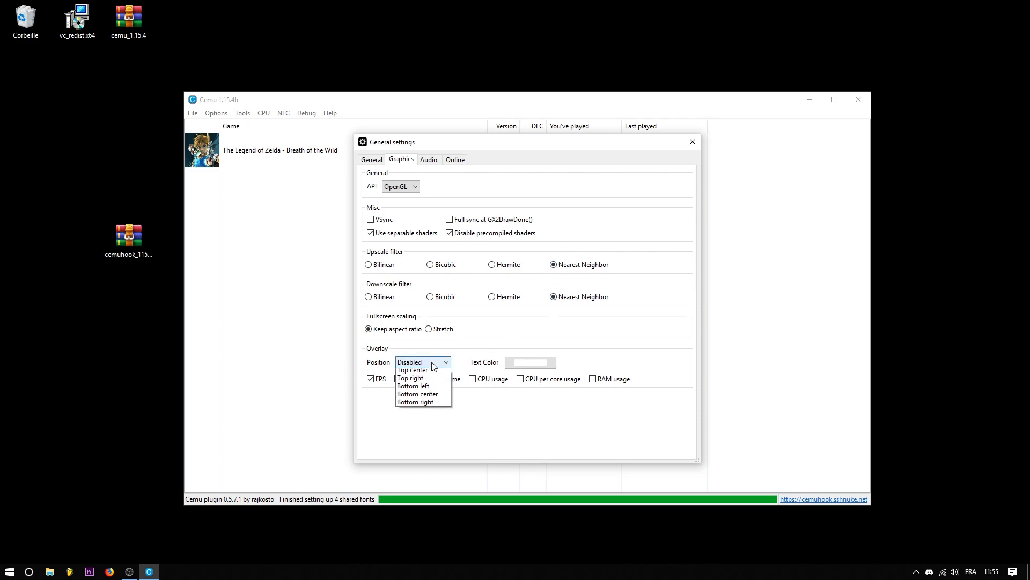
left_click(432, 361)
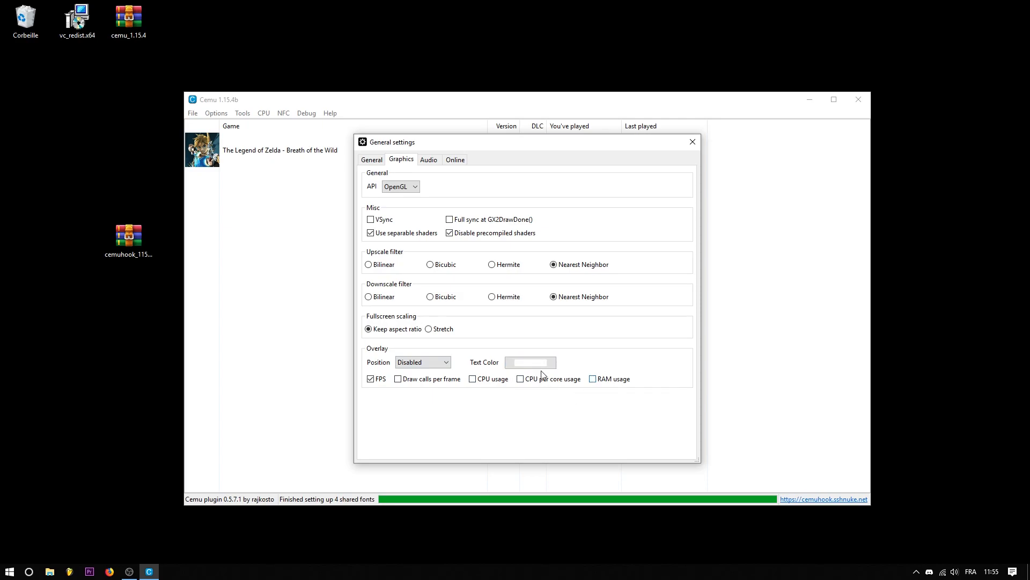
left_click(423, 362)
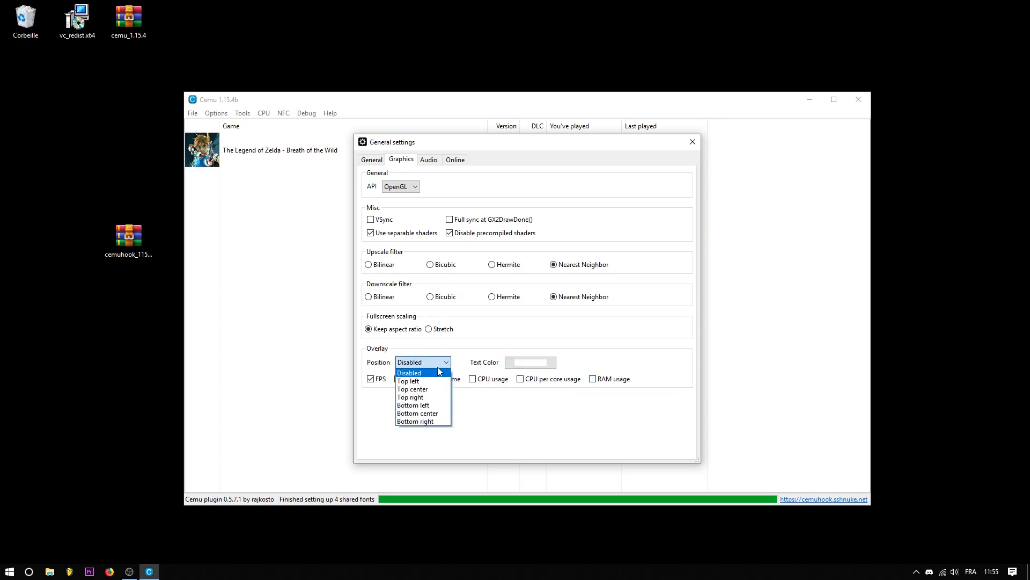
left_click(440, 363)
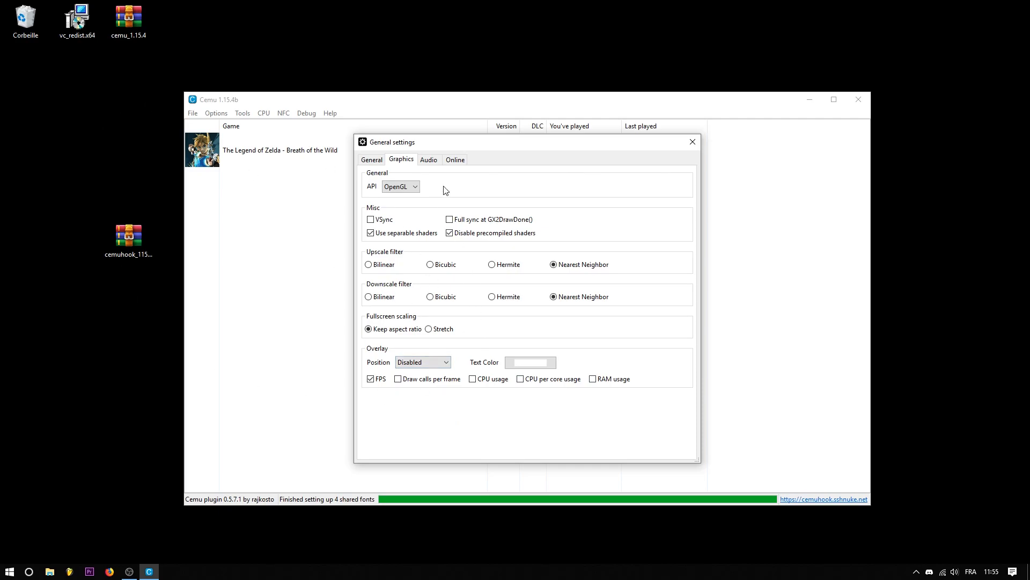
Set the audio API to XAudio2 with 24 ms latency and Primary Sound Driver as the TV device, and close the general settings.
left_click(439, 164)
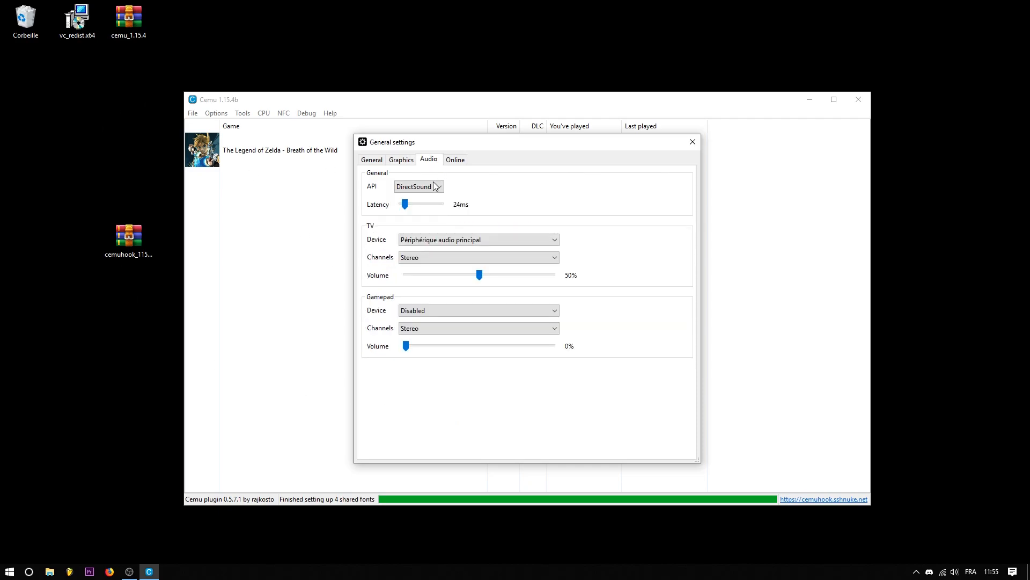
left_click(420, 206)
left_click(410, 205)
left_click_drag(410, 208, 405, 207)
left_click(436, 241)
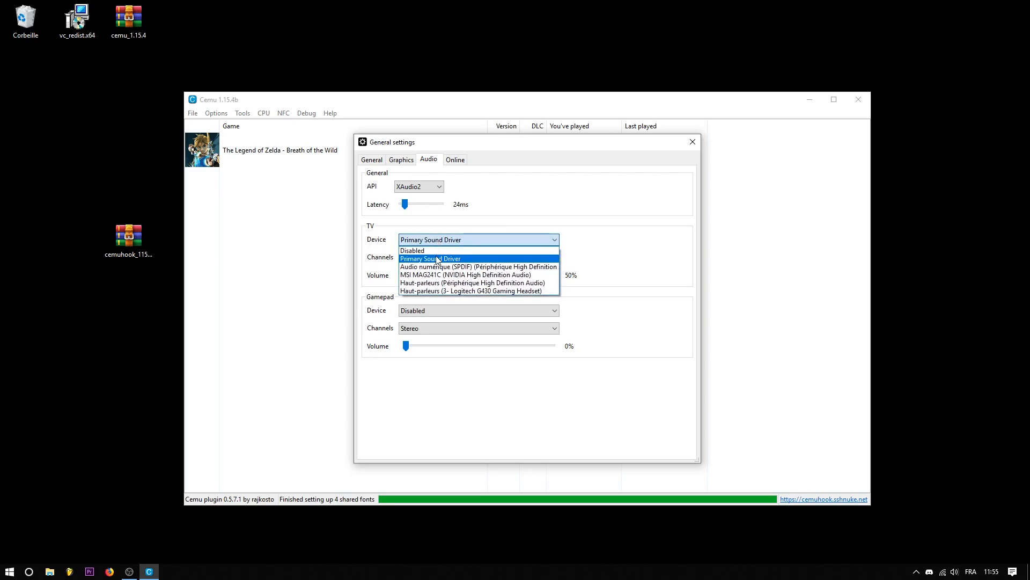
left_click(510, 237)
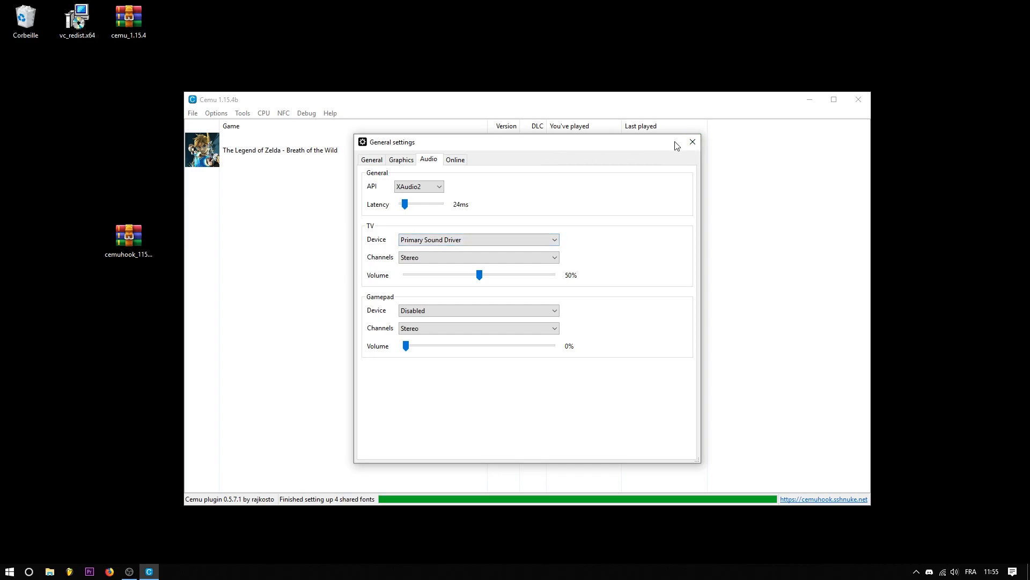
left_click(692, 142)
In the input settings, emulate a Wii U Gamepad on Controller 1 using the XInput API and the device Controller 1.
left_click(216, 113)
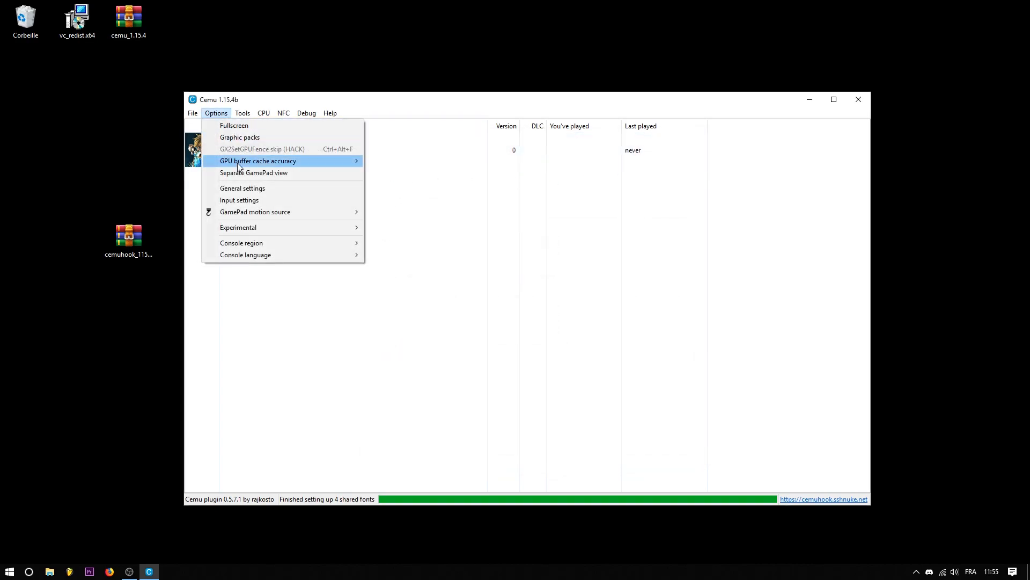
left_click(249, 200)
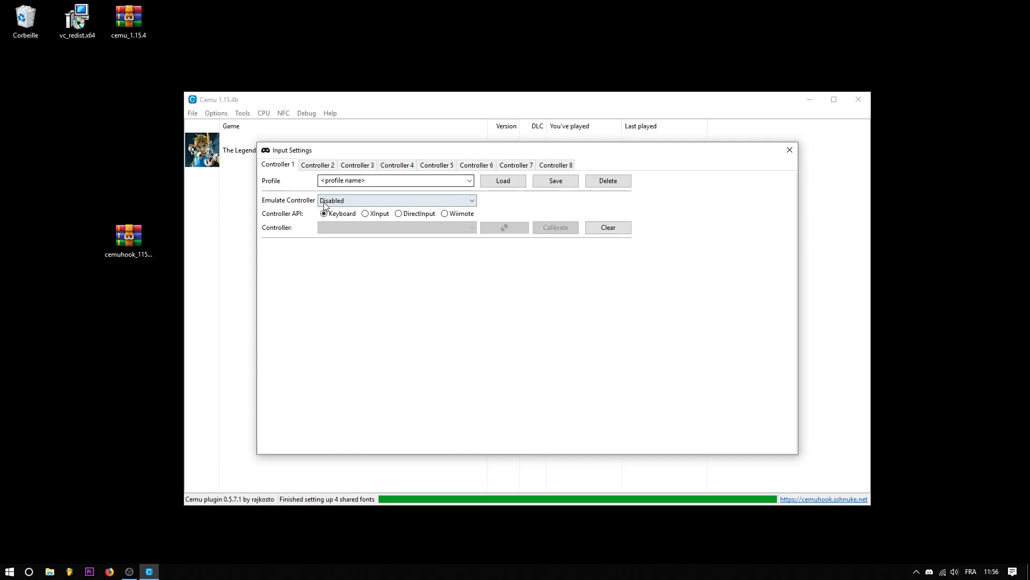
left_click(346, 201)
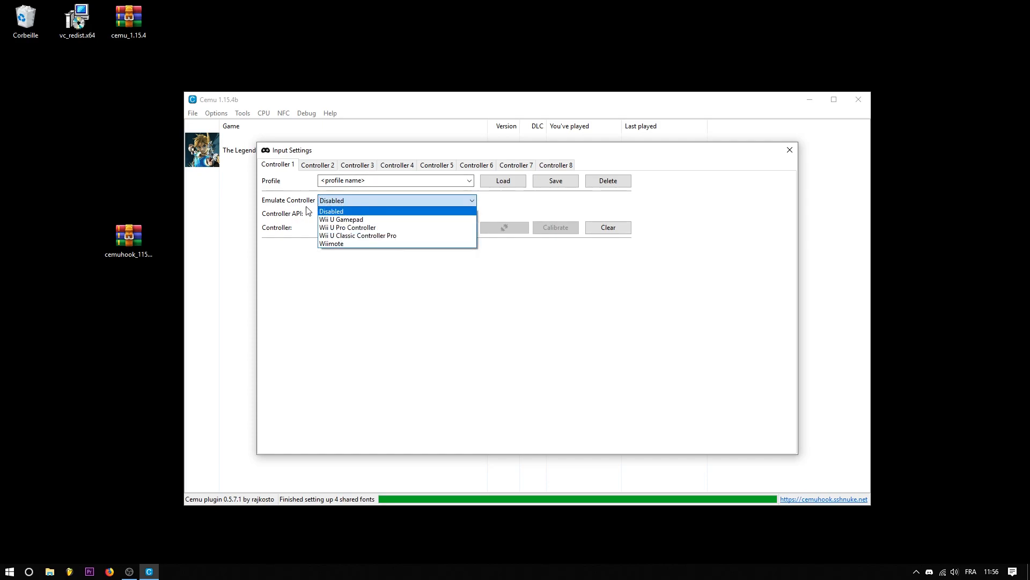
left_click(340, 220)
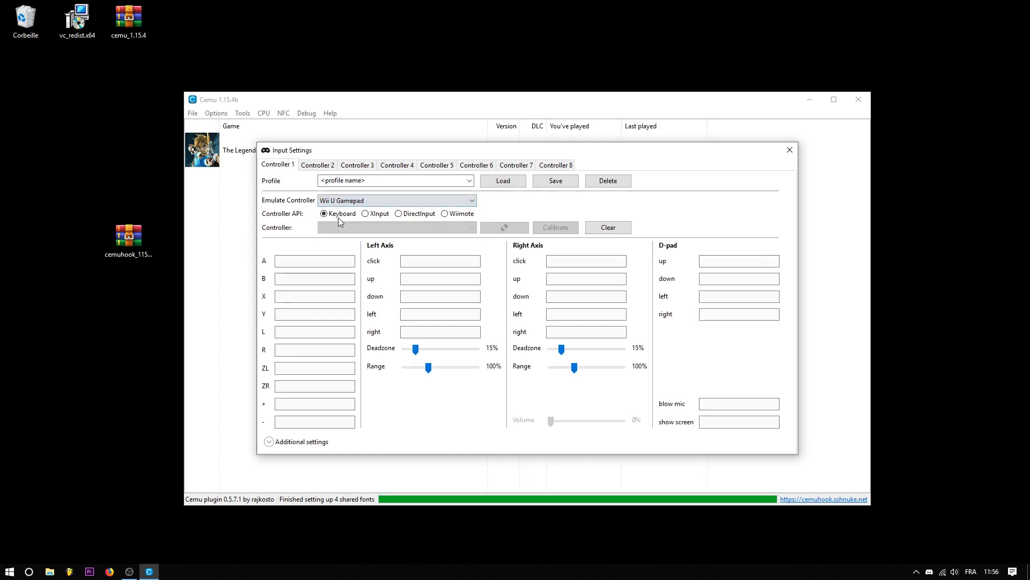
left_click(369, 214)
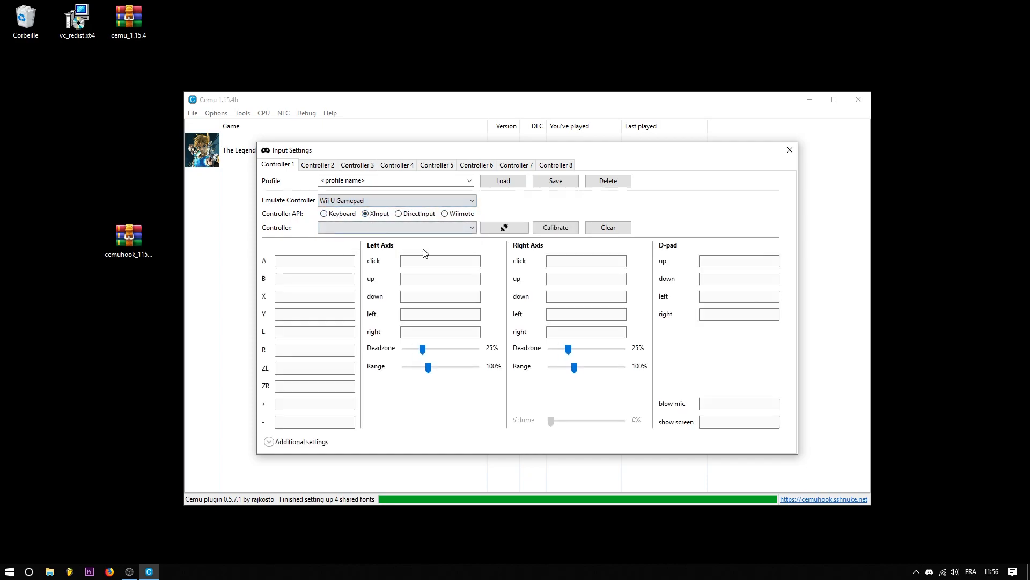
left_click(427, 230)
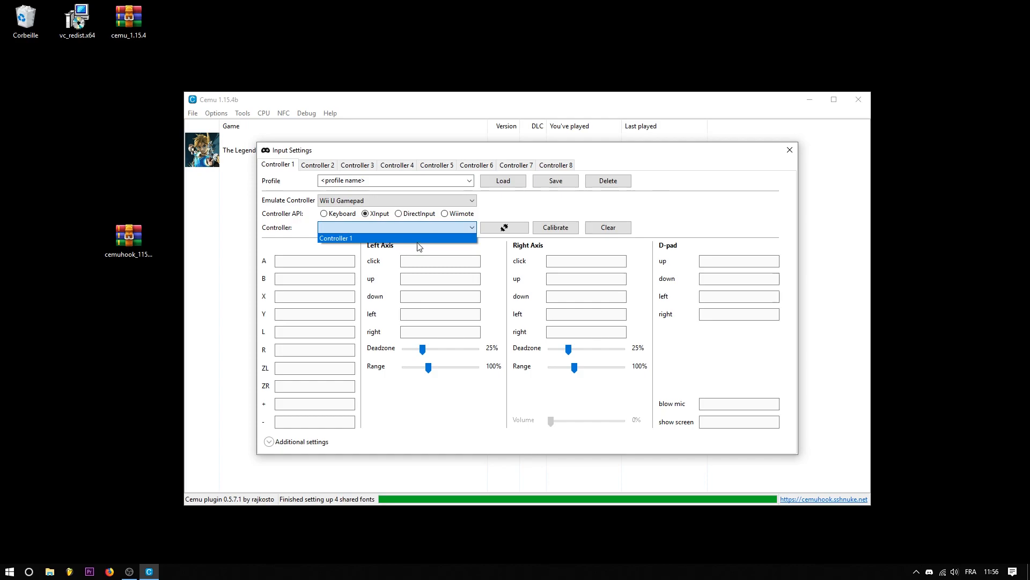
left_click(408, 238)
Map the A to minus buttons (L as Z-Axis+, R as Z-Rotation+, ZL as L, ZR as R), the left stick, and the right-stick click as R-Stick.
left_click(328, 261)
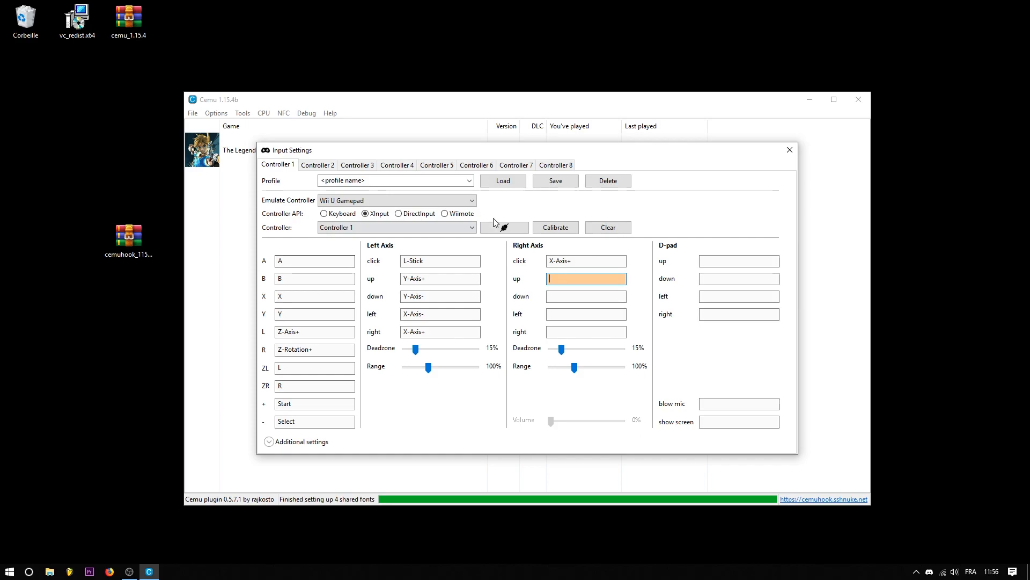
left_click(583, 260)
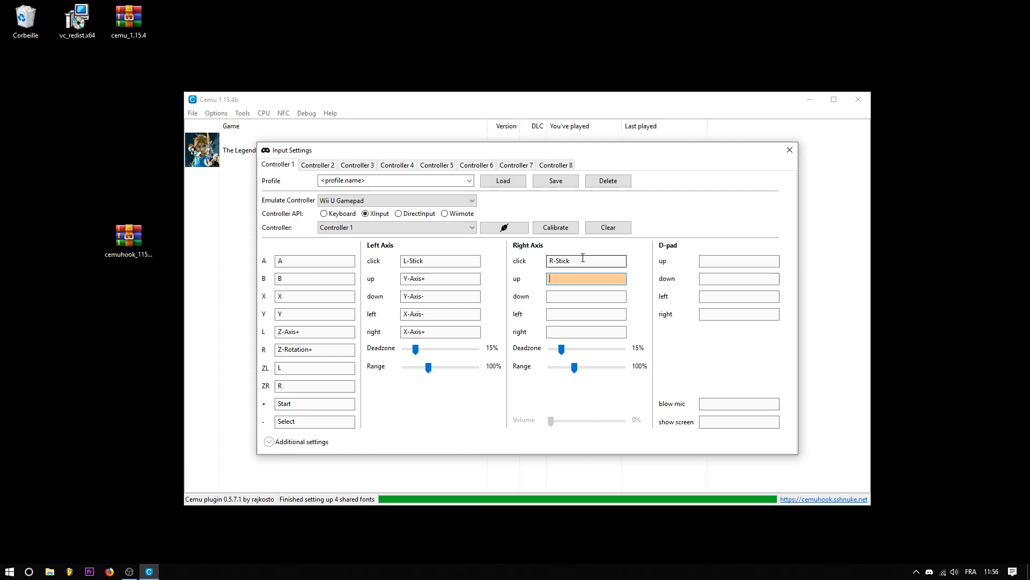
left_click(597, 294)
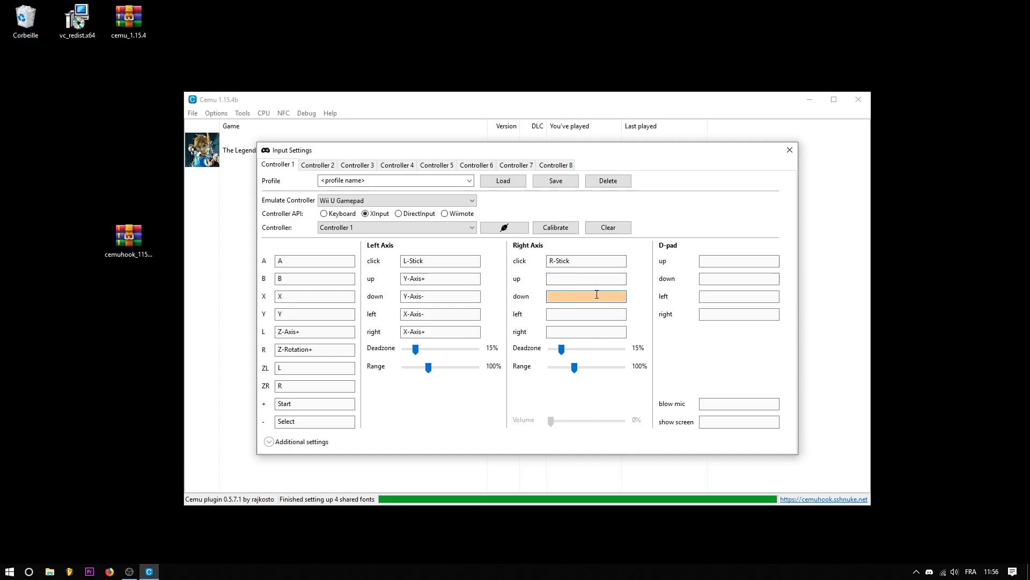
left_click(593, 261)
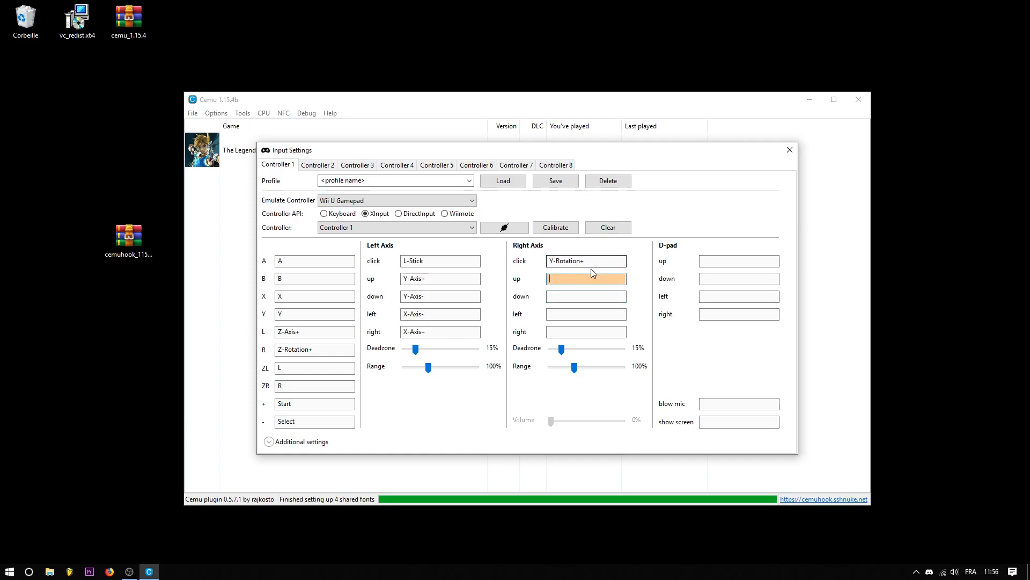
left_click(596, 261)
Map the right axis directions: up to X-Axis+, down to Y-Rotation-, left to X-Axis+ and right to X-Axis+.
left_click(461, 278)
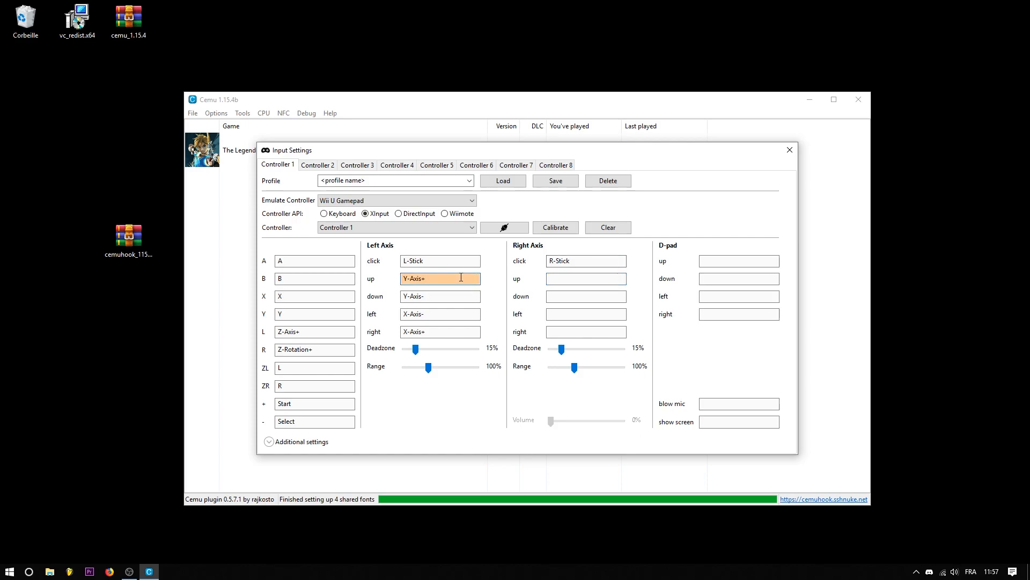
left_click(461, 277)
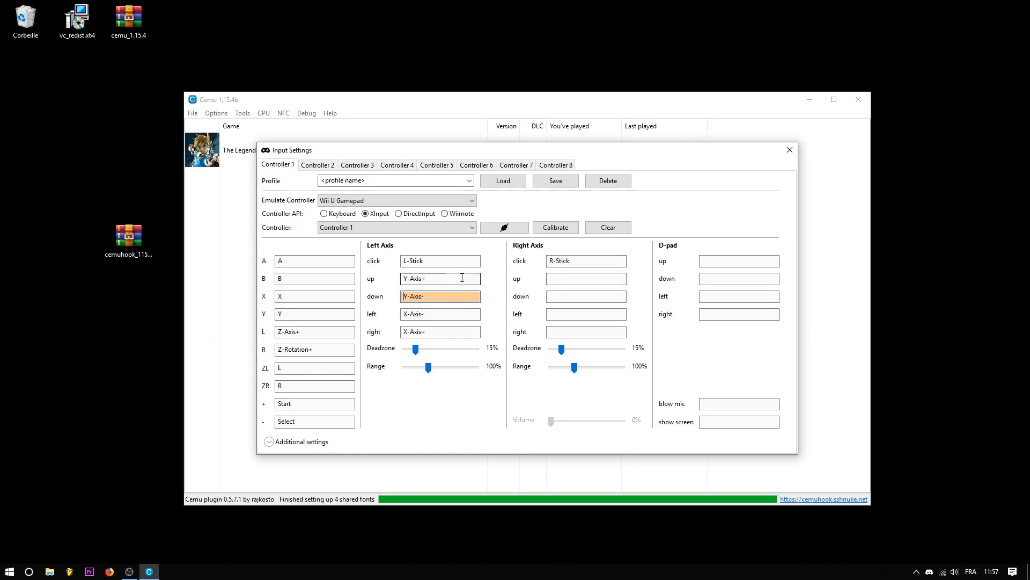
left_click(567, 279)
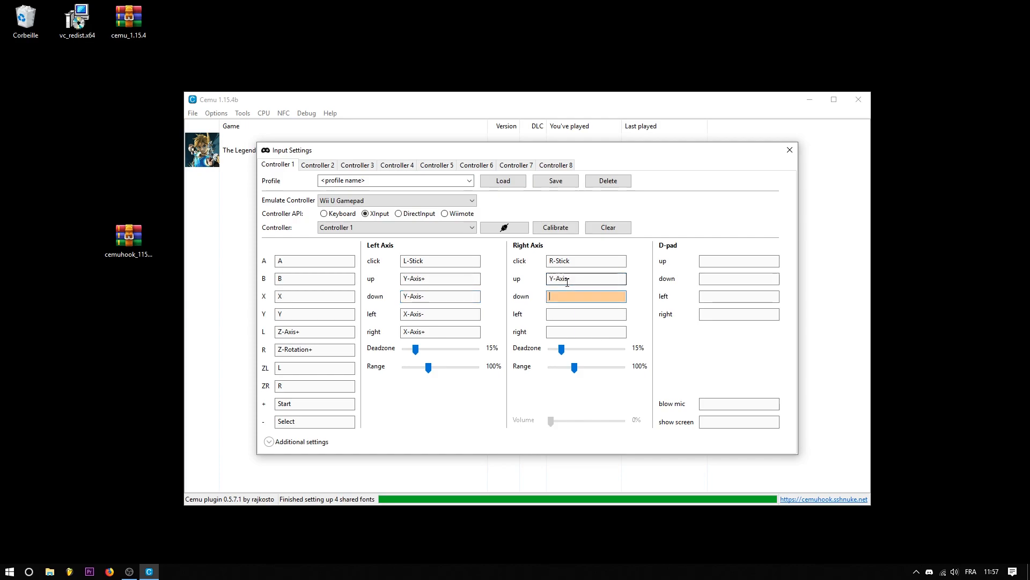
left_click(585, 278)
left_click(585, 279)
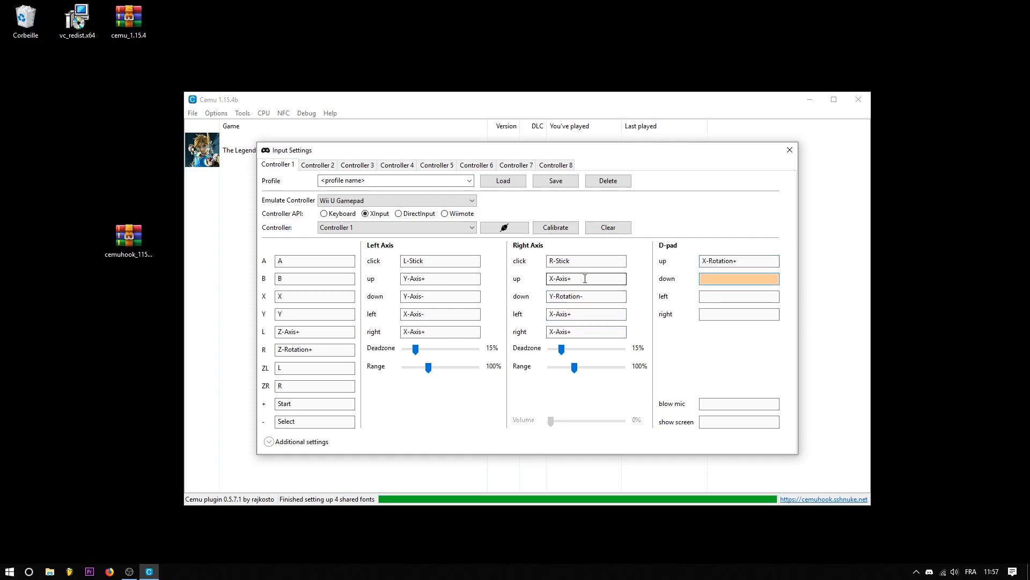
Map the D-pad to DPAD-Up, DPAD-Down, DPAD-Left and DPAD-Right, and assign blow mic to F.
left_click(756, 261)
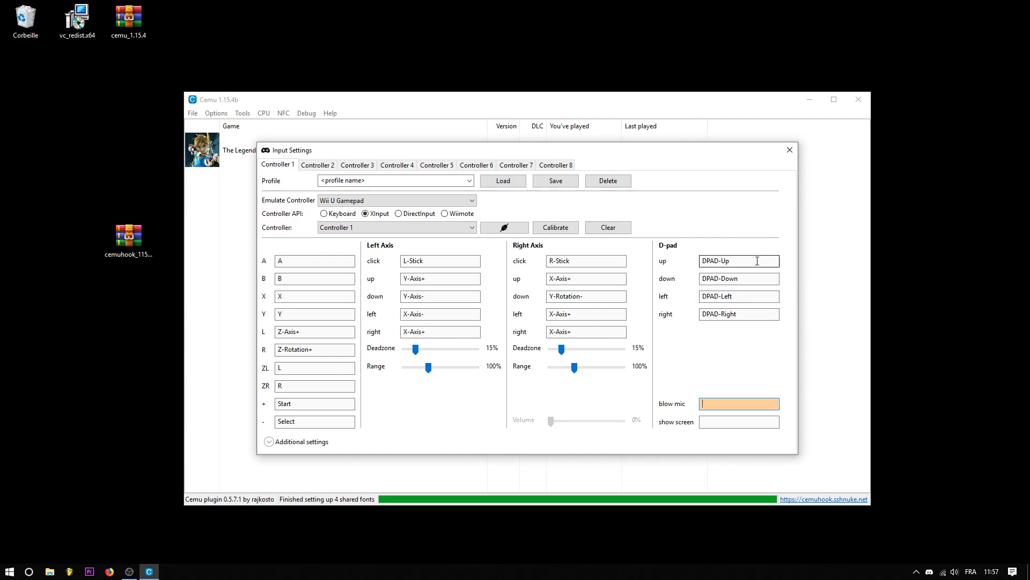
key("f")
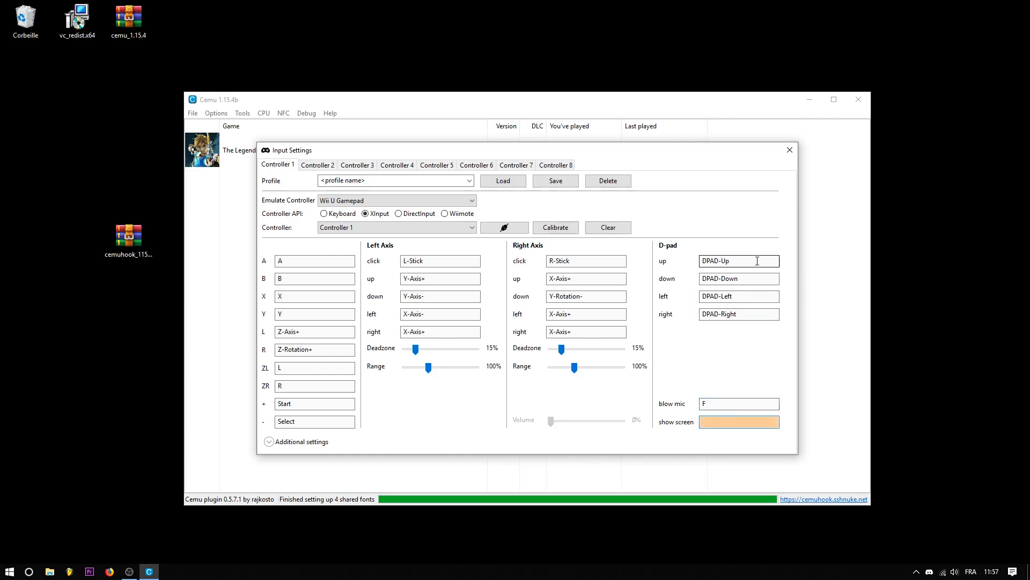
Save the controller mapping as a profile named XBOX, load that profile, and close the input settings.
left_click(379, 179)
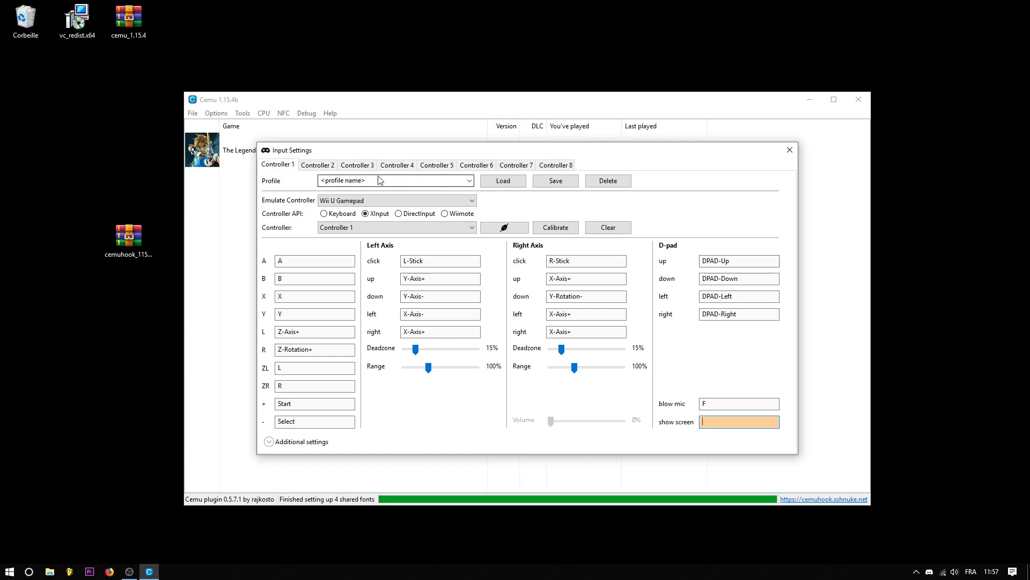
type("XBOIX")
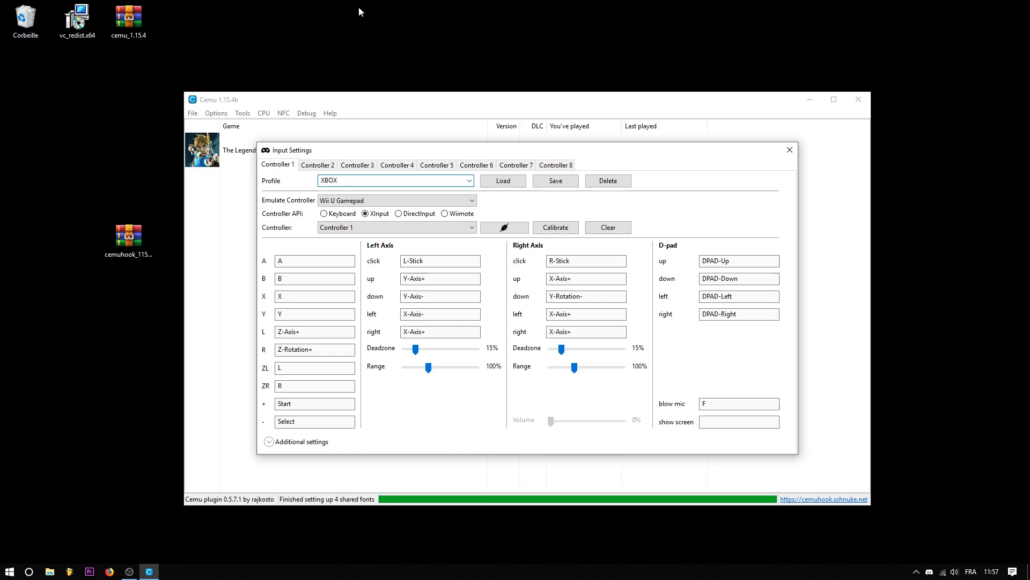
left_click(572, 187)
left_click(469, 181)
left_click(443, 190)
left_click(492, 185)
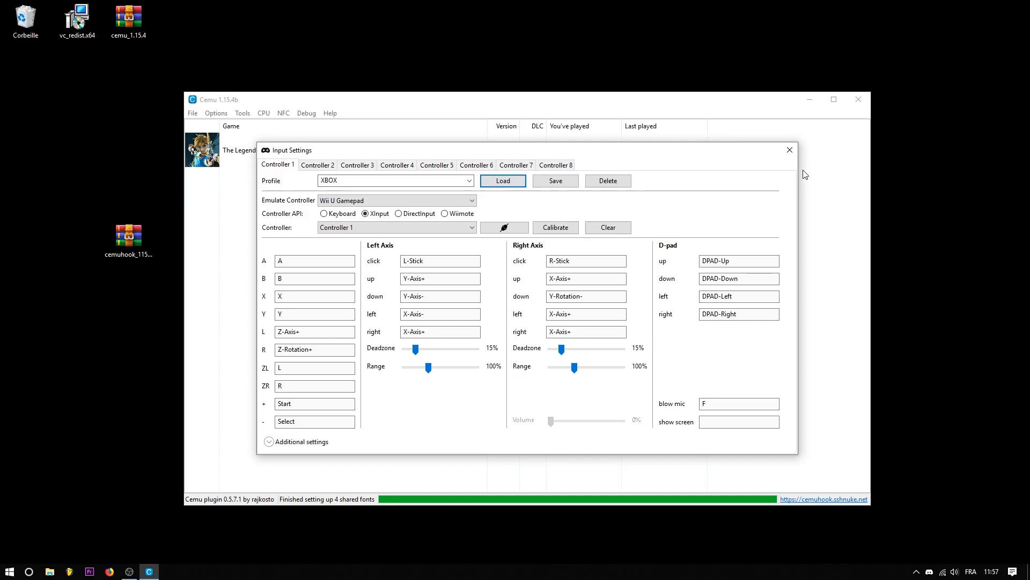
left_click(789, 150)
Open the graphic packs manager and download the latest community graphic packs.
left_click(218, 115)
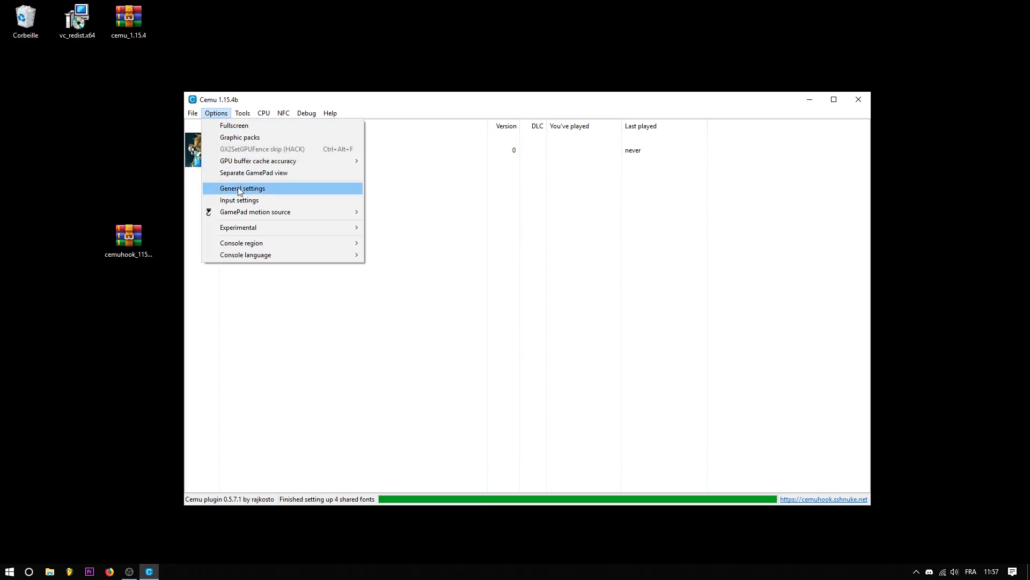
mouse_move(278, 211)
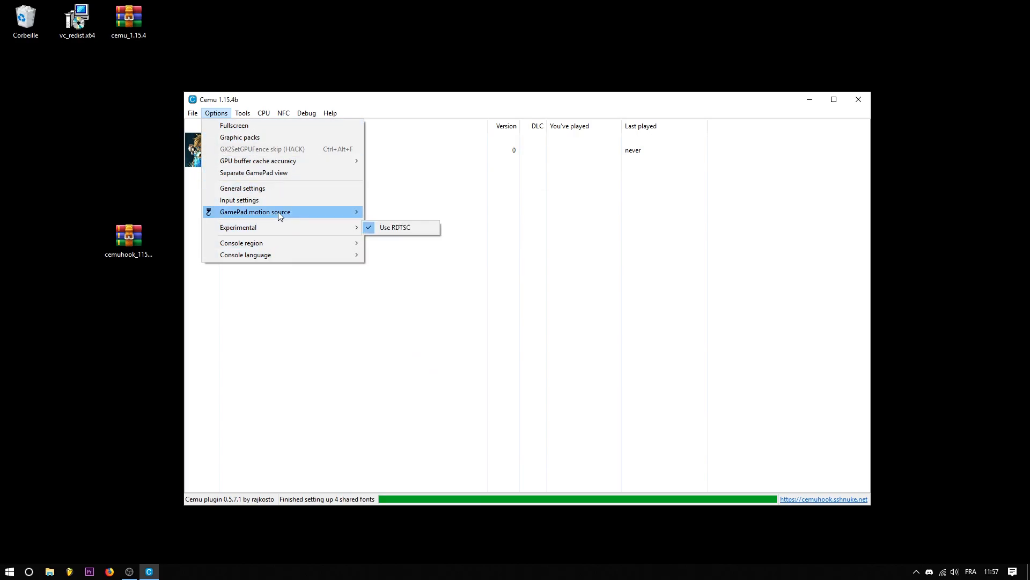
left_click(279, 137)
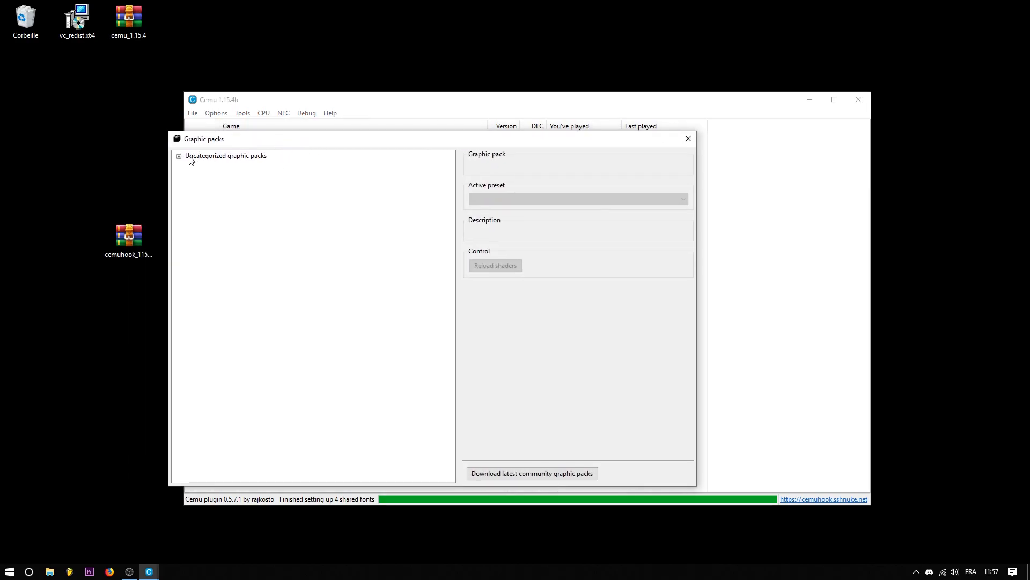
left_click(179, 156)
left_click(180, 156)
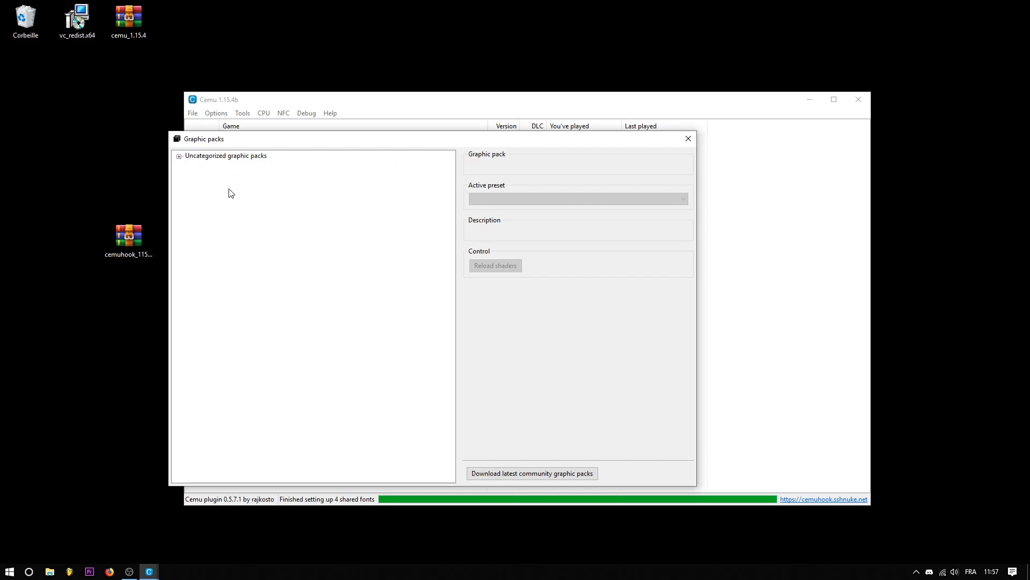
left_click(541, 477)
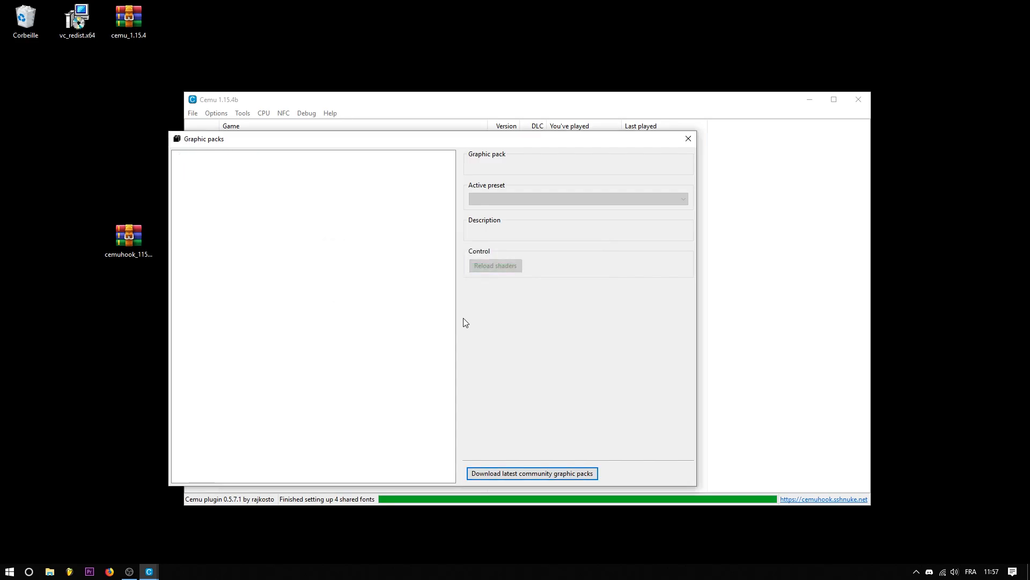
scroll(256, 214, "down", 1)
scroll(256, 215, "up", 1)
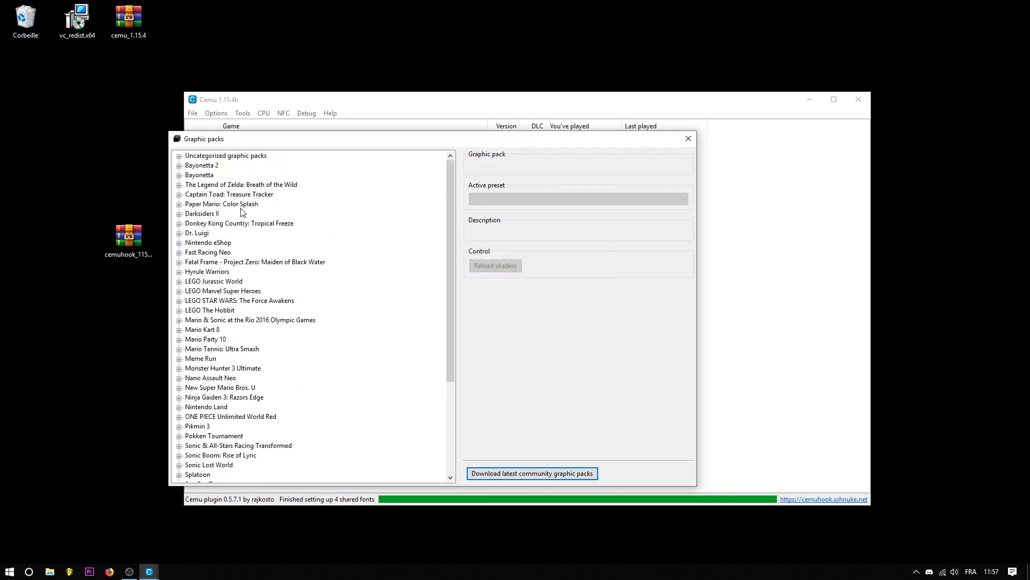
Examine the Enhancements, Workarounds, Graphics and Mods packs offered for The Legend of Zelda: Breath of the Wild.
left_click(179, 185)
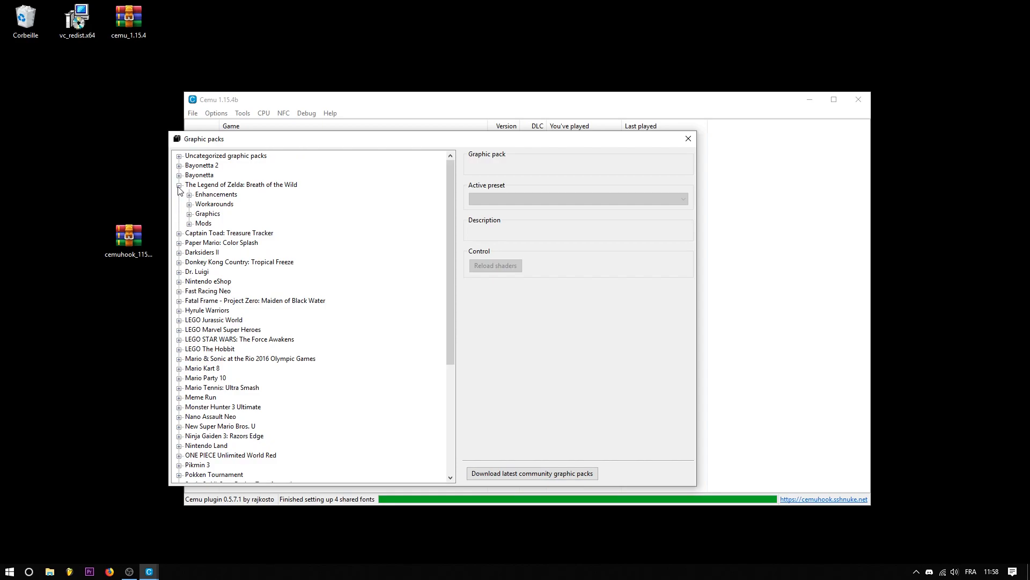
left_click(179, 233)
left_click(189, 242)
left_click(190, 243)
left_click(179, 233)
left_click(190, 194)
left_click(189, 194)
left_click(189, 214)
left_click(190, 204)
left_click(189, 195)
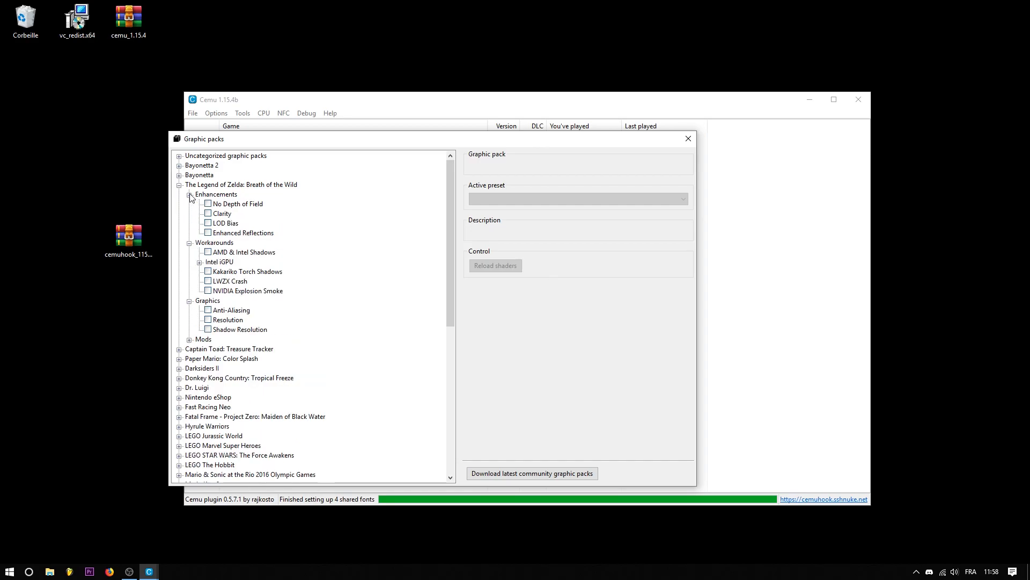
left_click(189, 339)
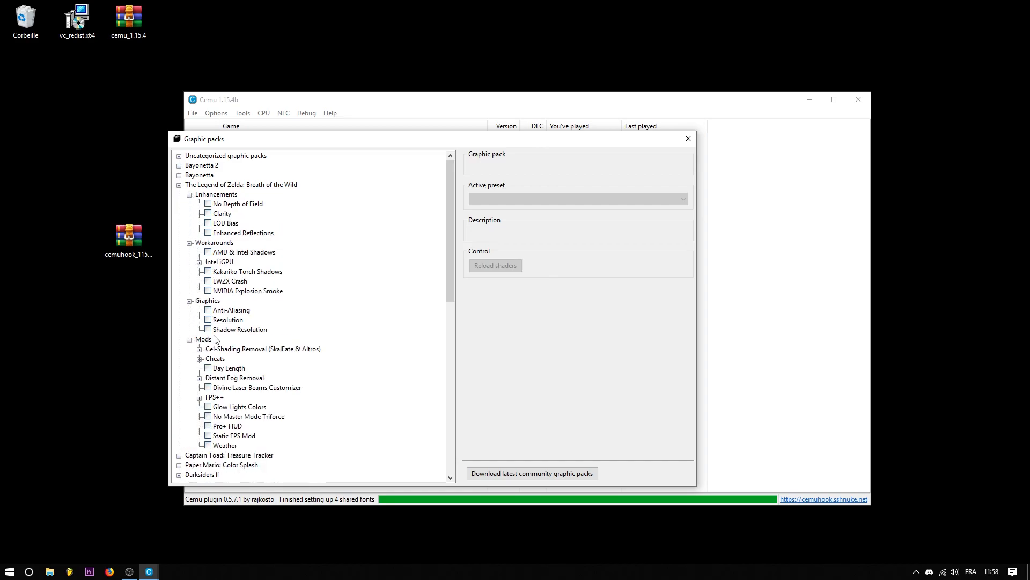
scroll(220, 342, "down", 3)
scroll(197, 253, "up", 2)
left_click(189, 272)
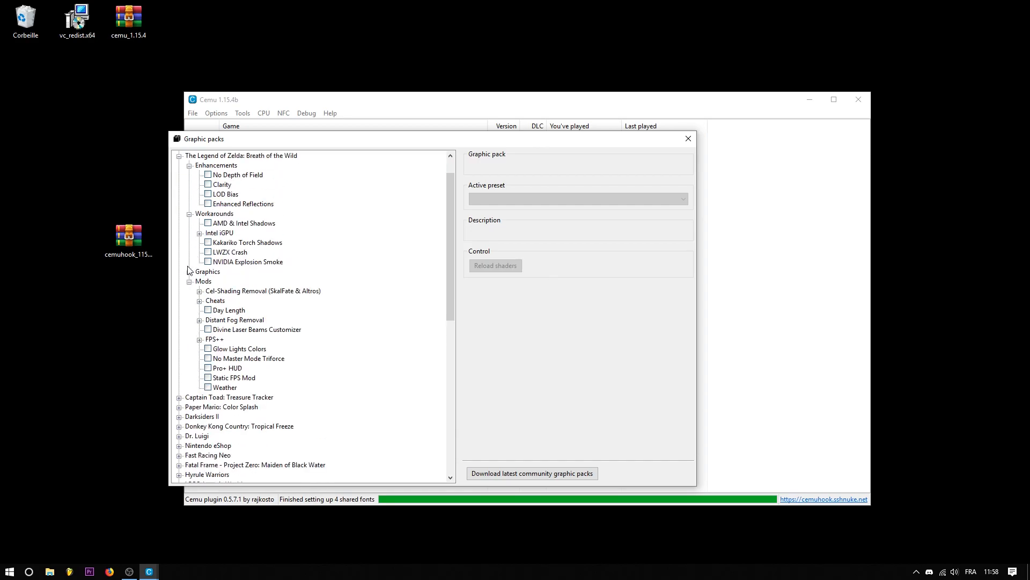
left_click(189, 214)
left_click(189, 166)
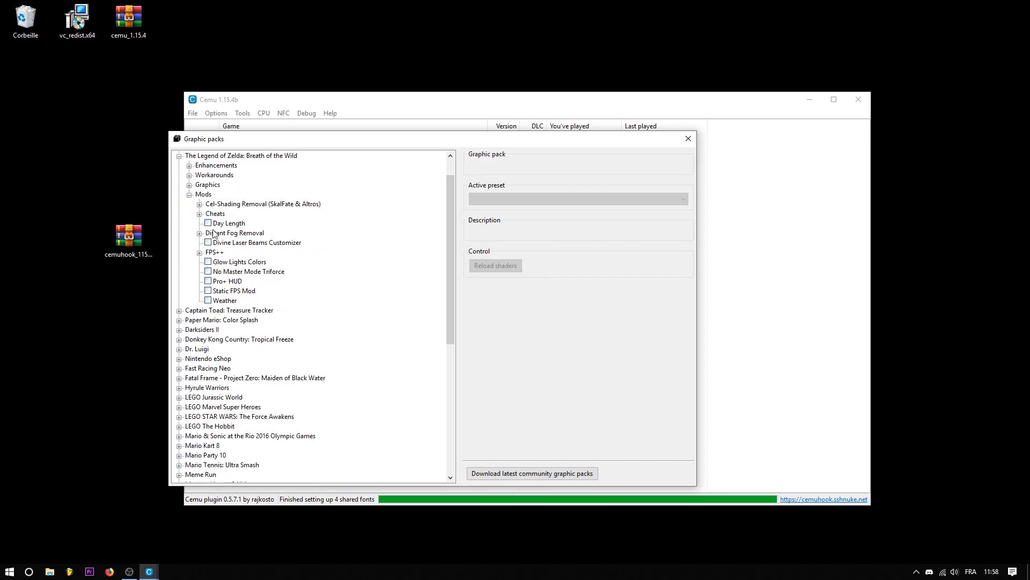
Under the Zelda FPS++ mods, enable Dynamic Gamespeed and Fence Method, choosing the Performance Fence preset for the latter.
left_click(199, 252)
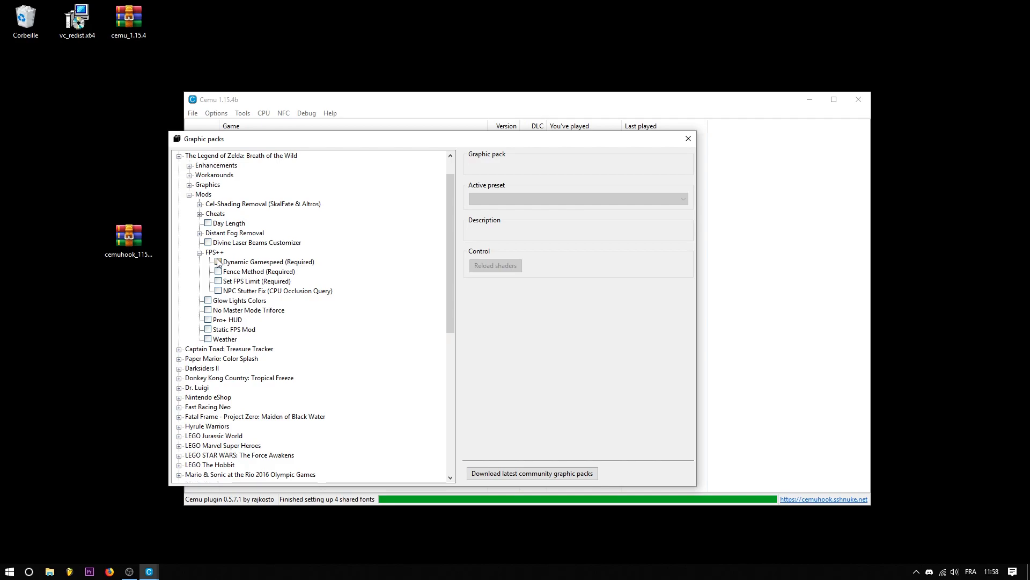
left_click(218, 261)
left_click(218, 271)
left_click(249, 273)
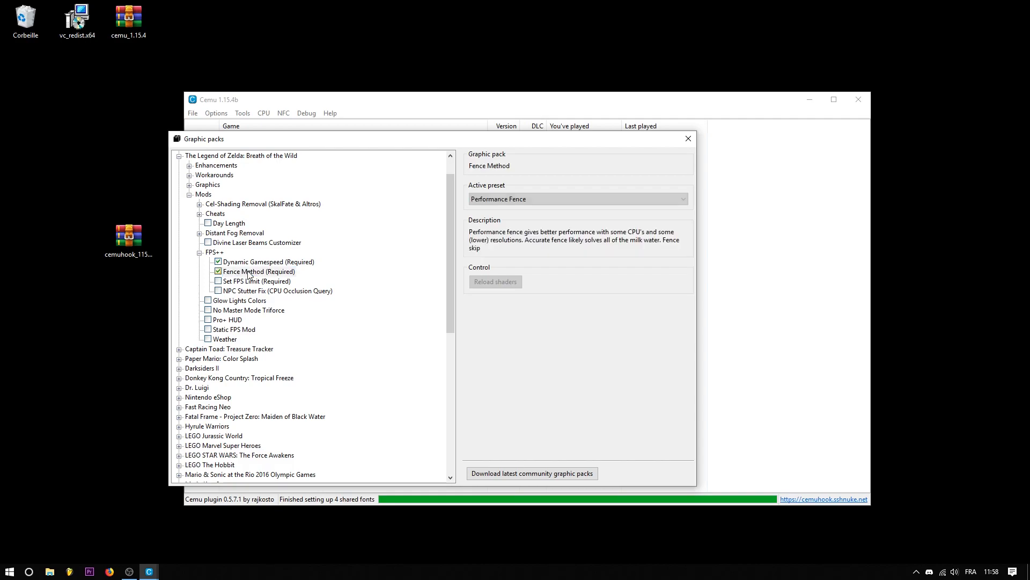
left_click(559, 199)
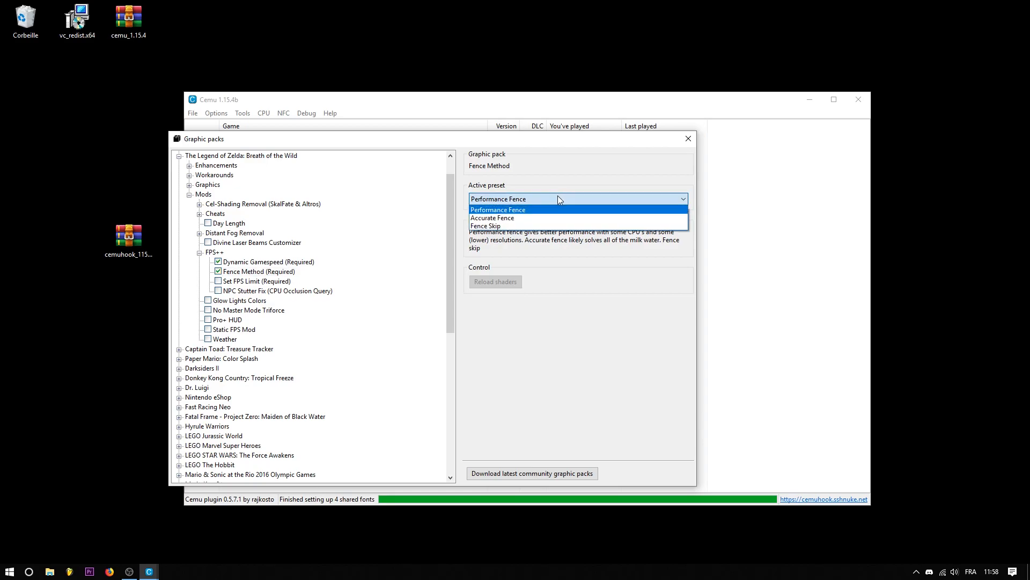
left_click(524, 211)
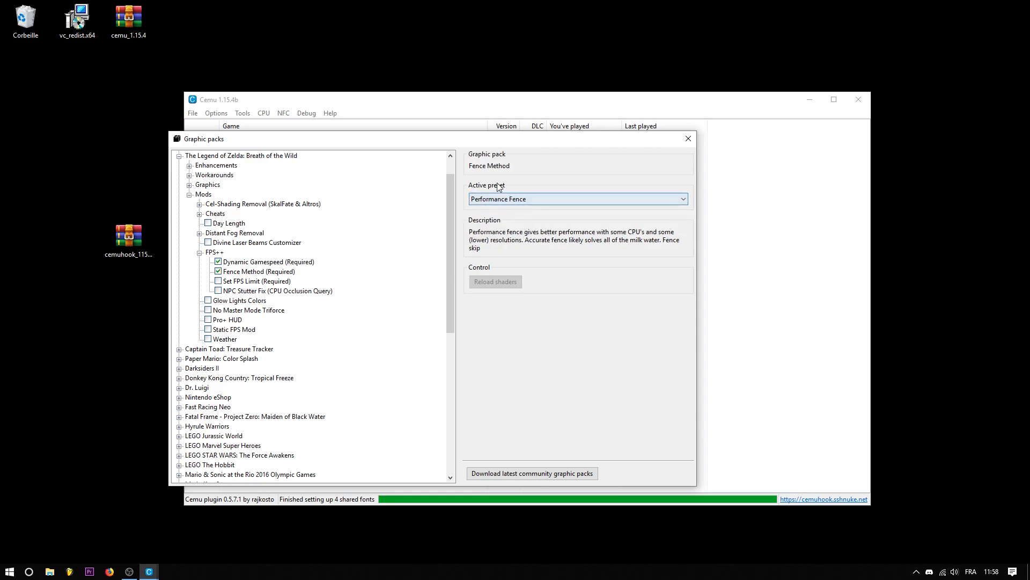
left_click(231, 263)
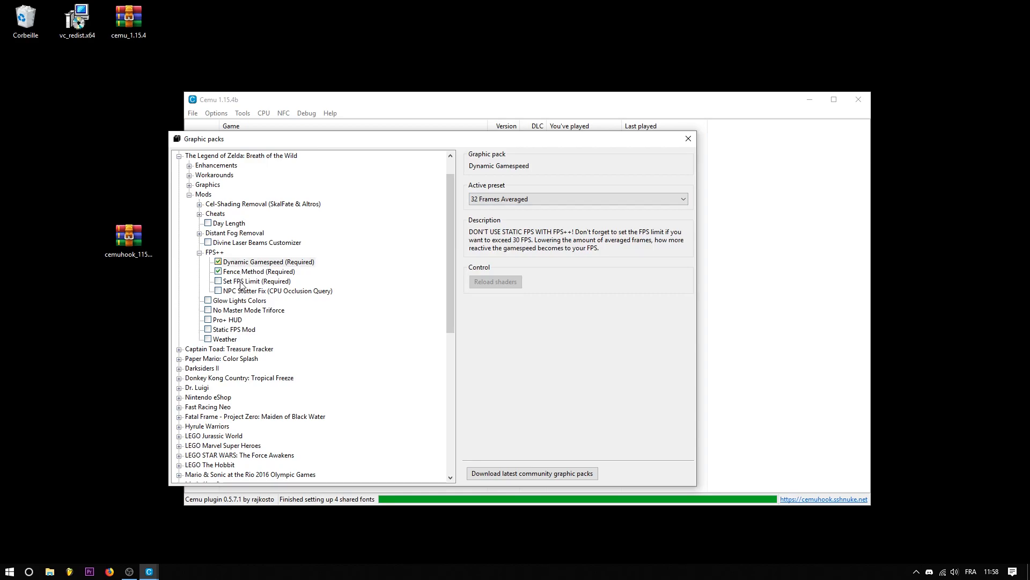
Enable Set FPS Limit with the 144FPS (ideal for 144Hz displays) preset, and enable NPC Stutter Fix (CPU Occlusion Query).
left_click(219, 282)
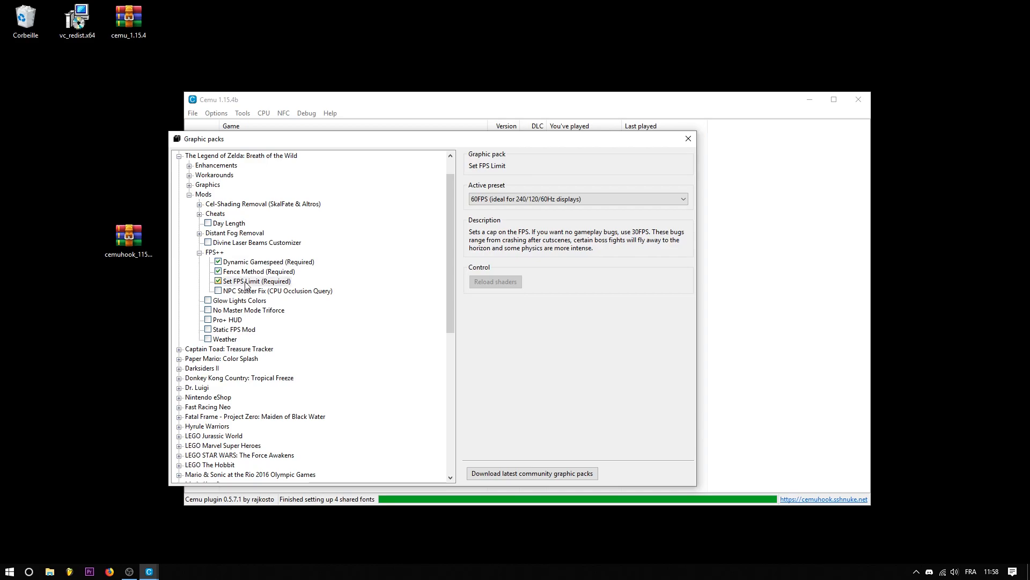
left_click(547, 199)
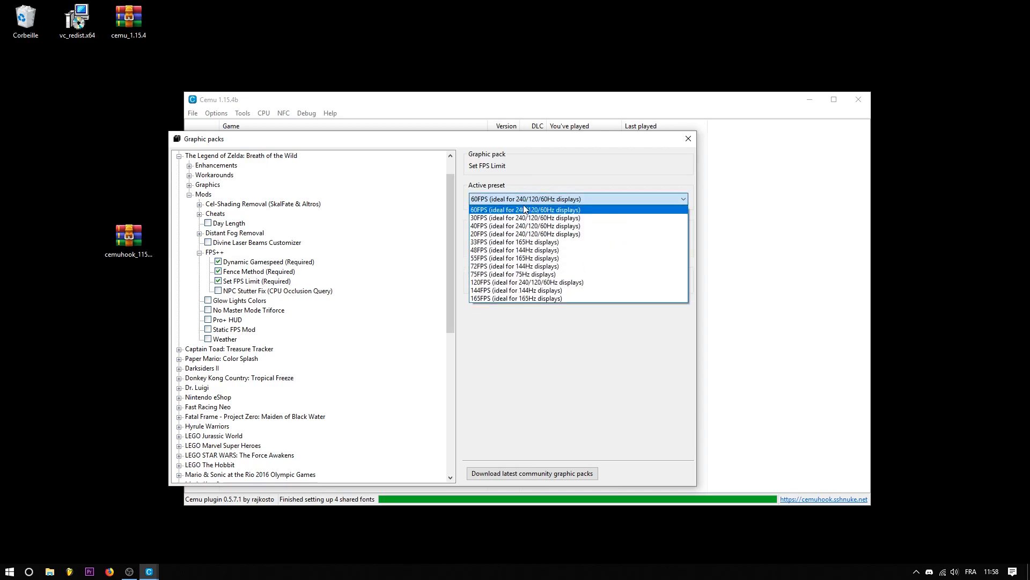
left_click(561, 290)
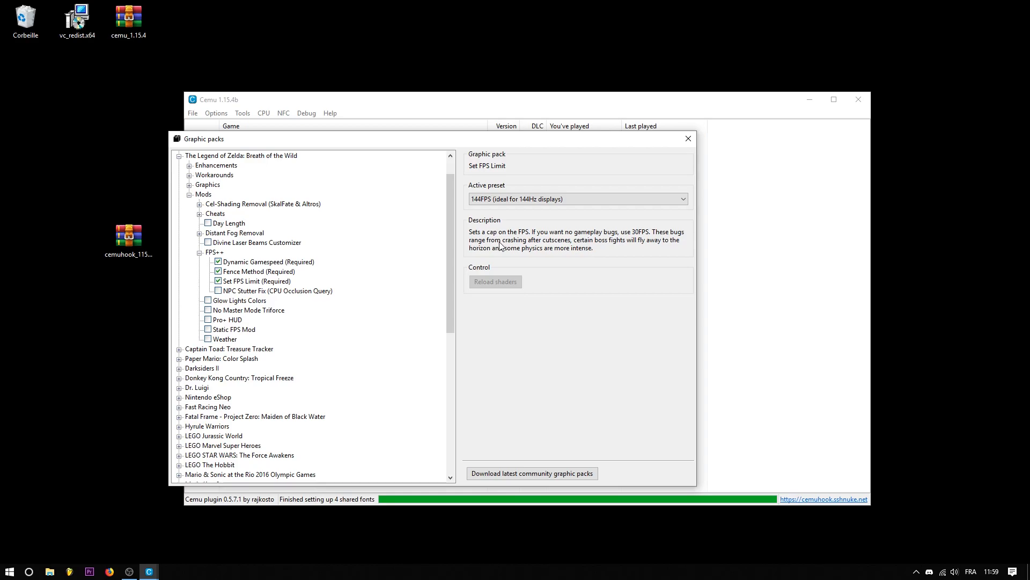
scroll(451, 194, "up", 1)
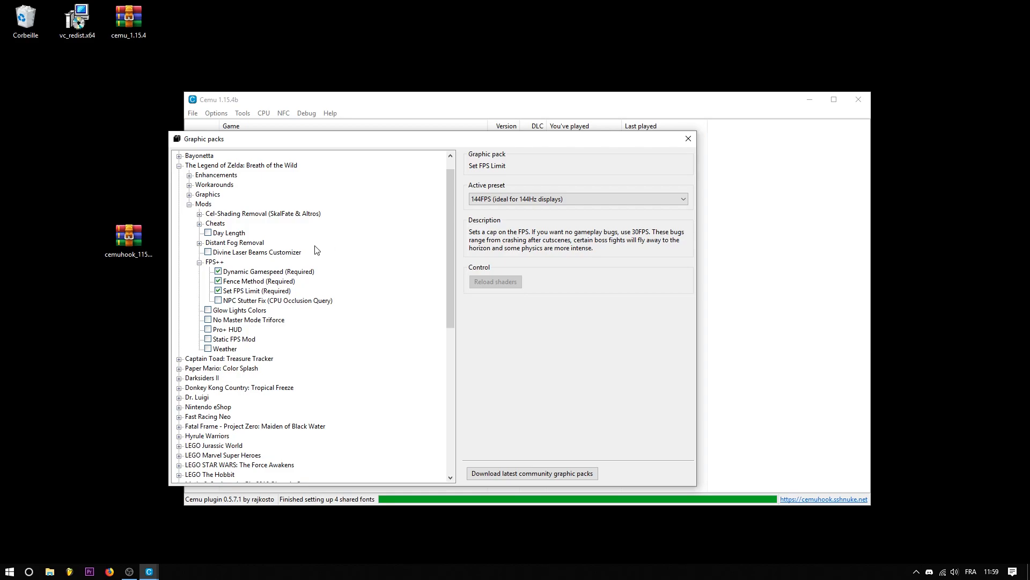
left_click(218, 300)
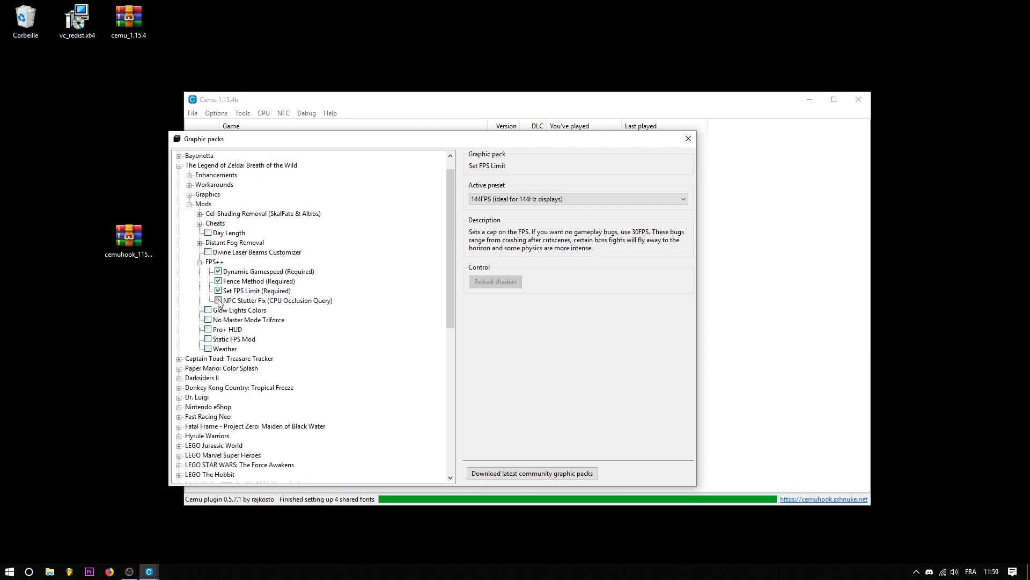
left_click(269, 302)
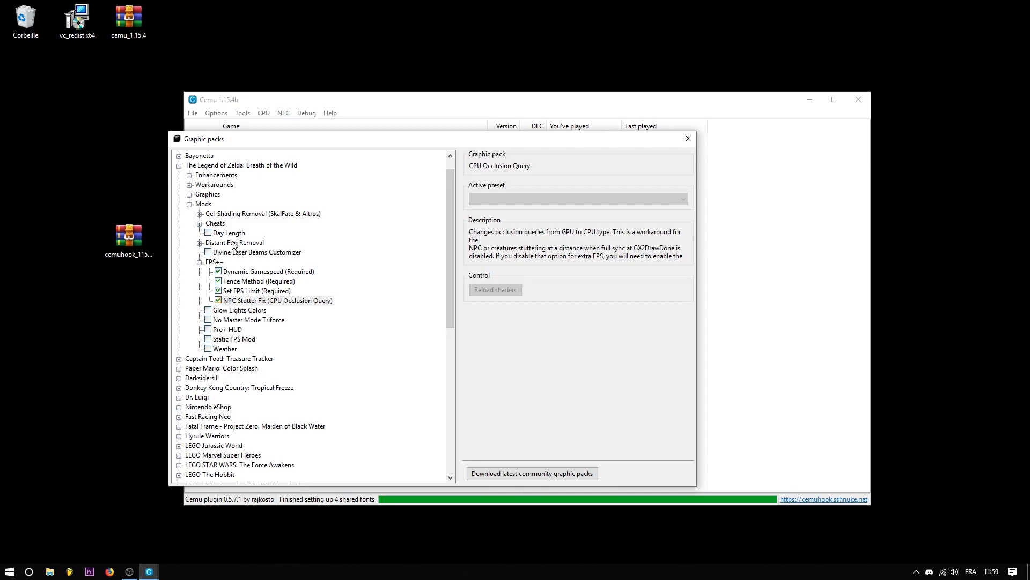
Enable the NVIDIA Explosion Smoke, LWZX Crash and Kakariko Torch Shadows workarounds for Breath of the Wild.
left_click(189, 184)
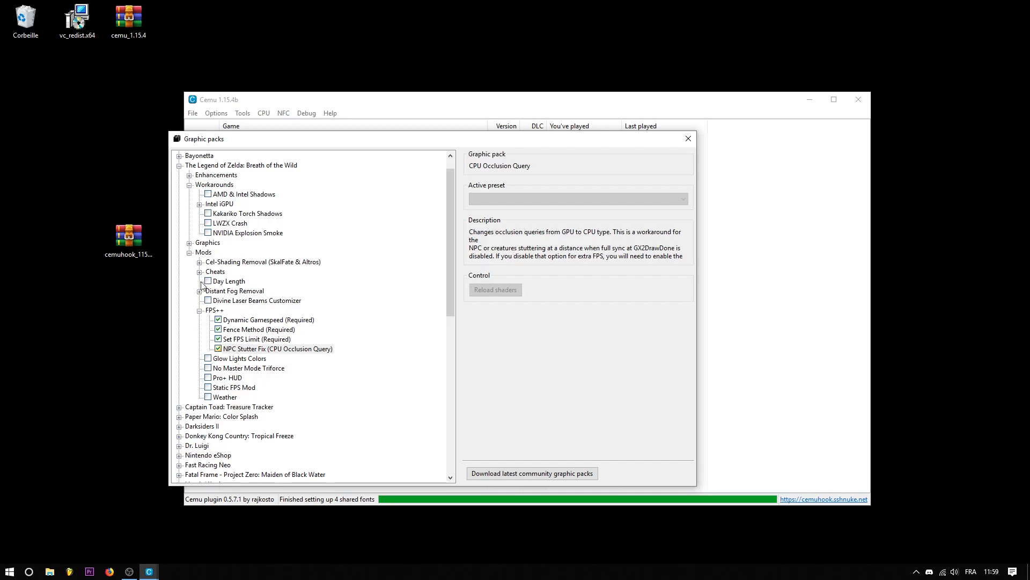
left_click(190, 253)
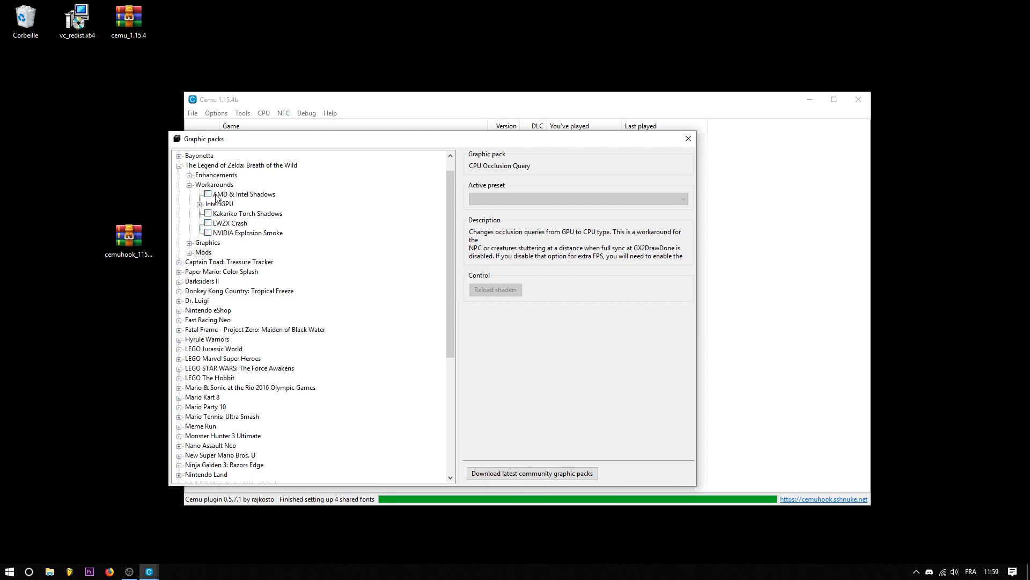
left_click(209, 233)
left_click(209, 223)
left_click(209, 213)
left_click(199, 204)
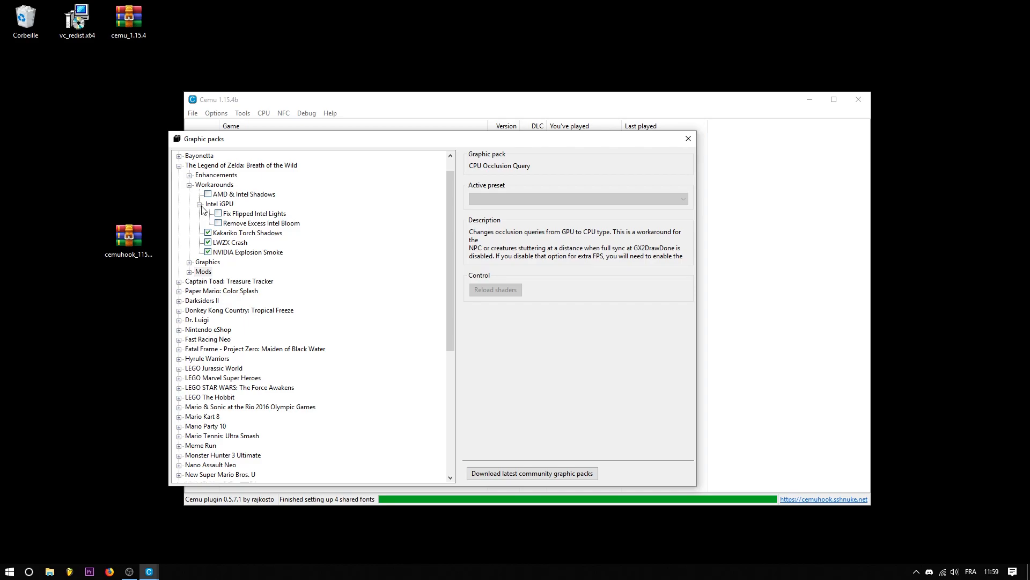
left_click(200, 205)
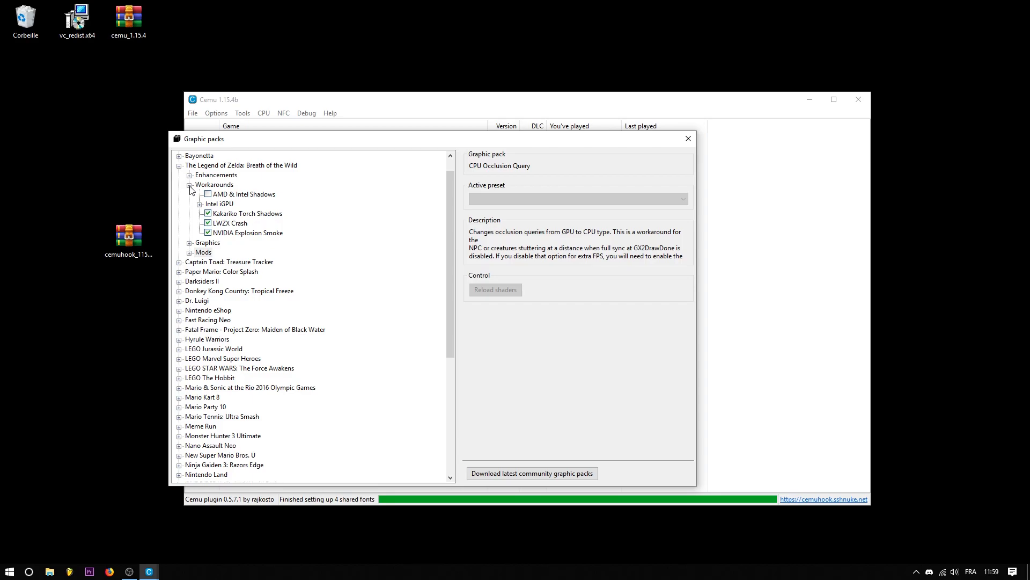
Enable the Resolution graphics pack for Breath of the Wild with the 1920x1080 (16:9) preset.
left_click(189, 243)
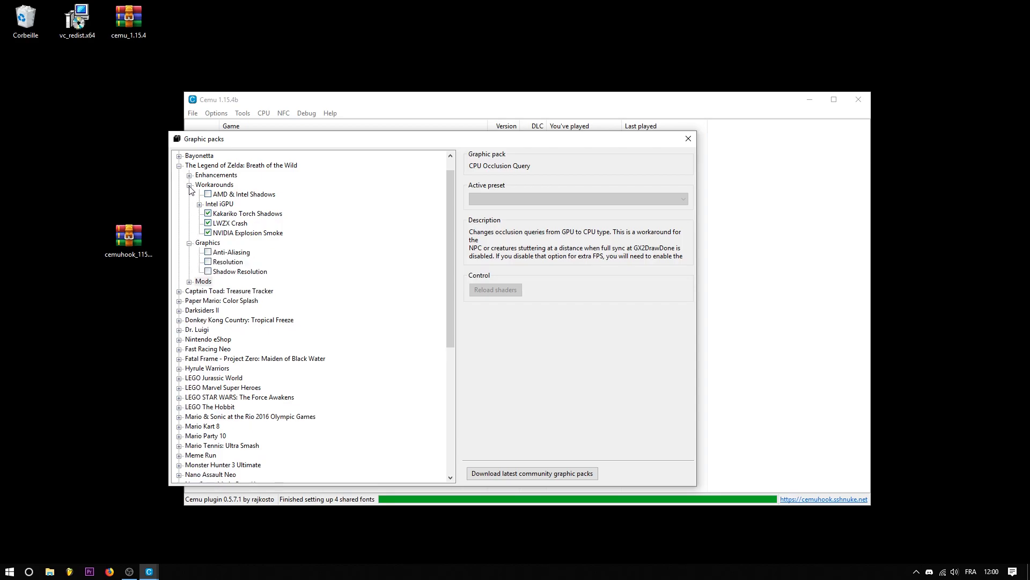
left_click(189, 185)
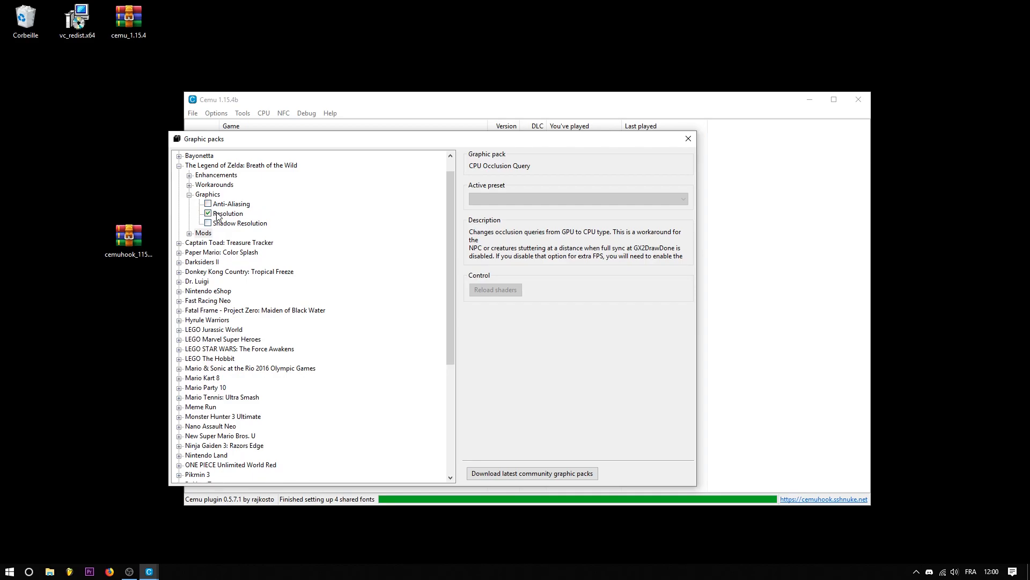
left_click(208, 213)
left_click(549, 199)
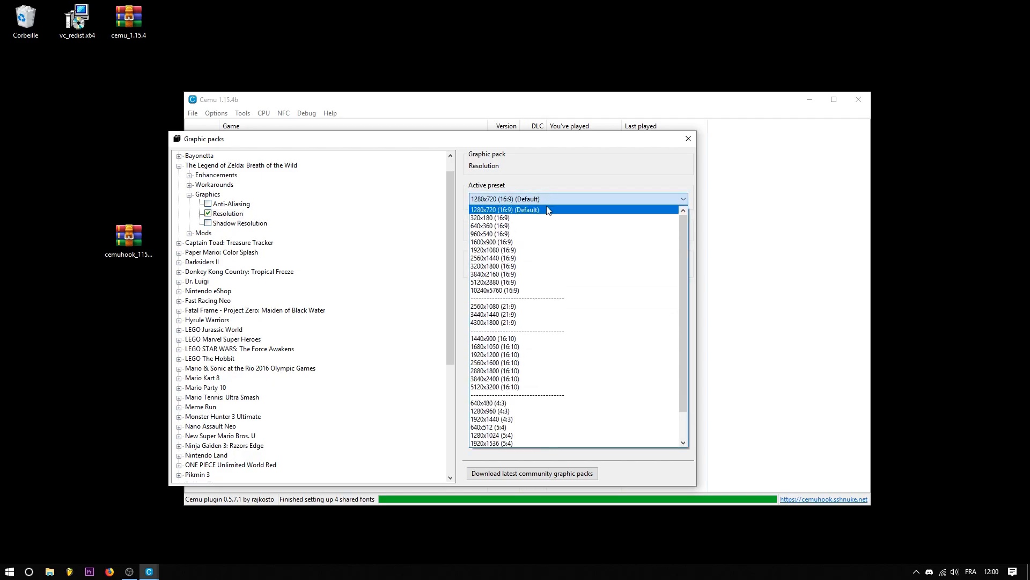
left_click(519, 250)
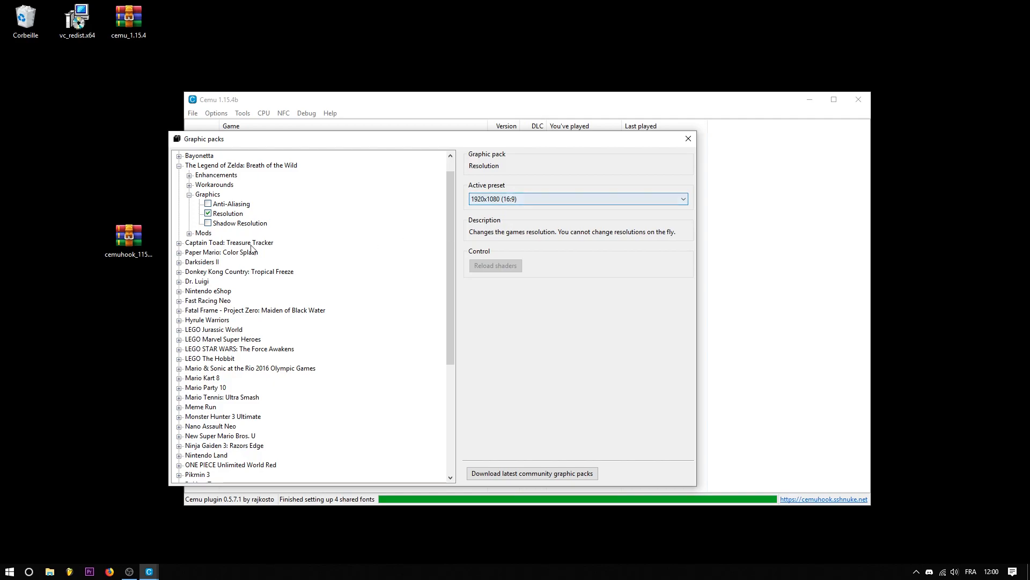
Enable the Shadow Resolution graphics pack for Breath of the Wild, keeping the Medium (1.00x, Default) preset.
left_click(209, 224)
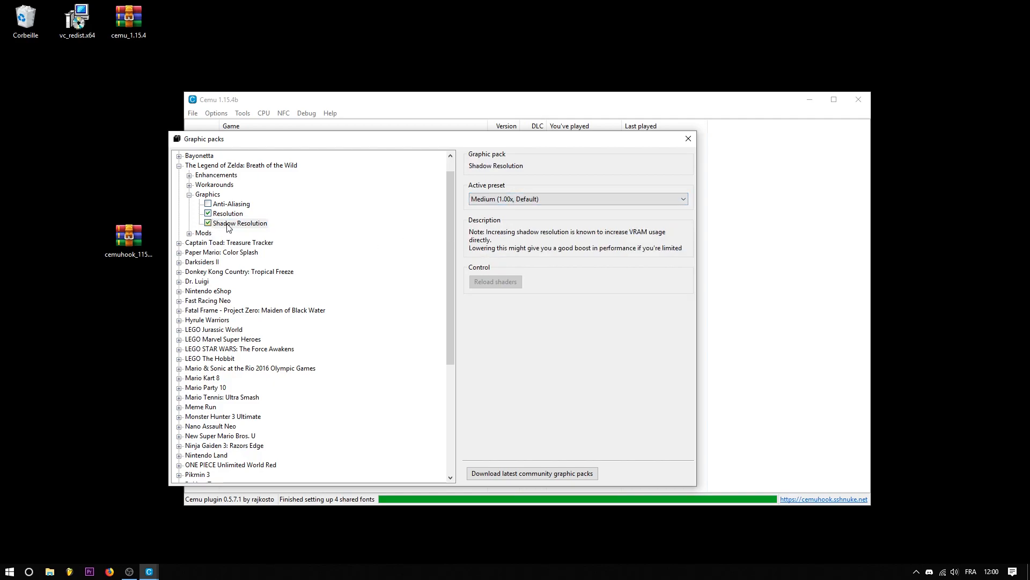
left_click(546, 199)
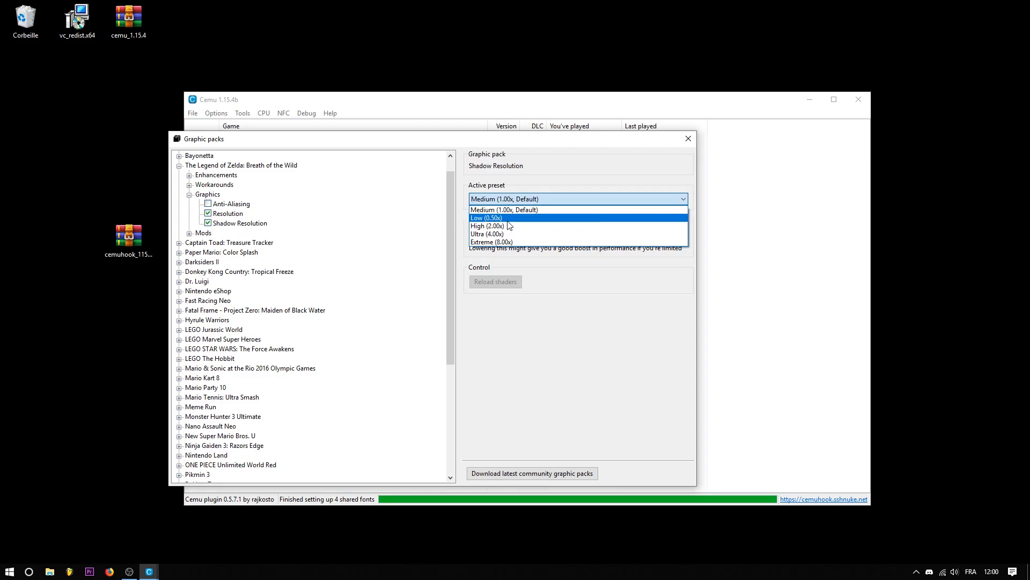
left_click(526, 200)
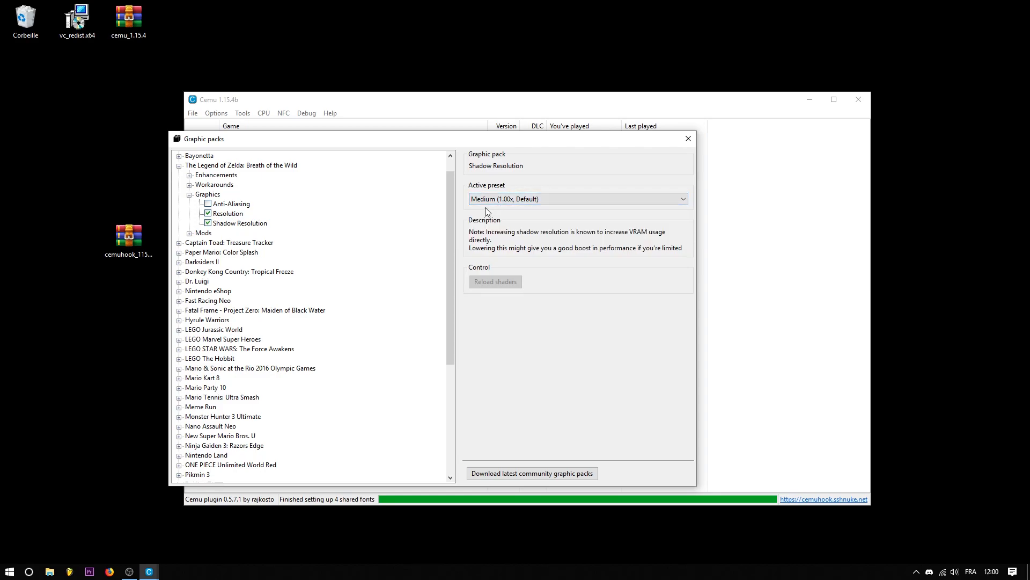
Enable the No Depth of Field and Clarity enhancements, choosing Serfrost Preset (Default) for Clarity, and close the graphic packs window.
left_click(190, 194)
left_click(190, 176)
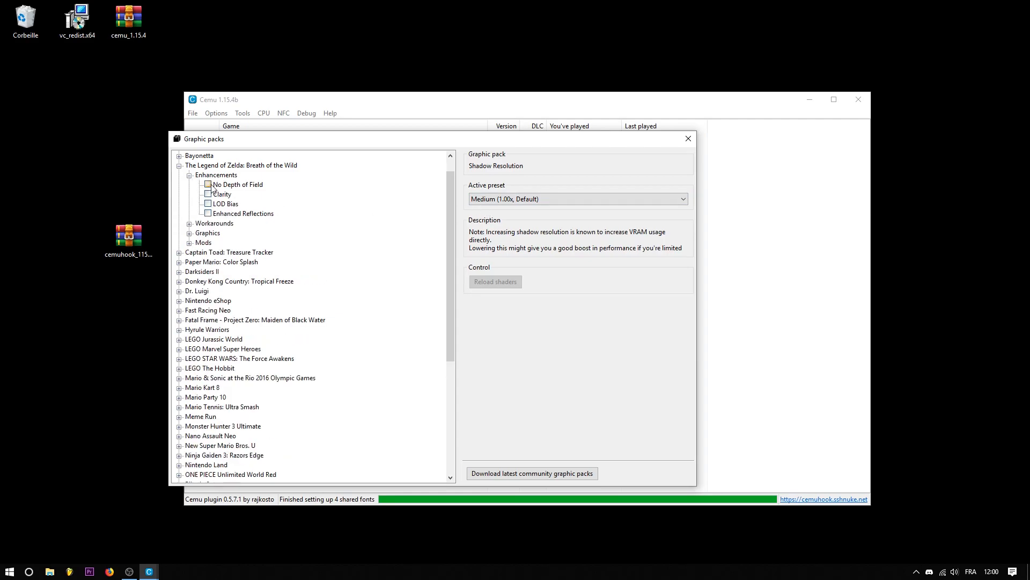
left_click(208, 184)
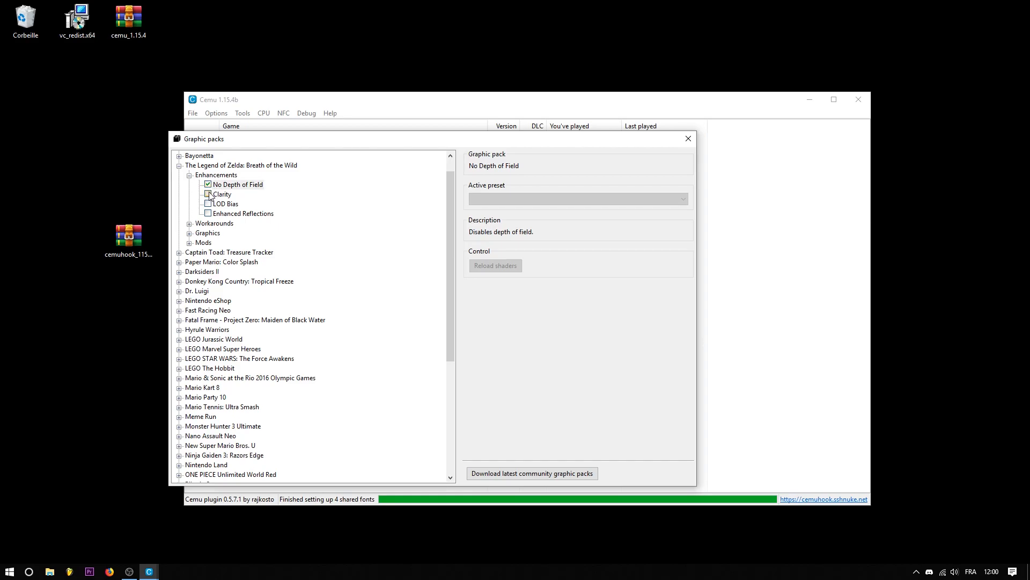
left_click(209, 194)
left_click(503, 200)
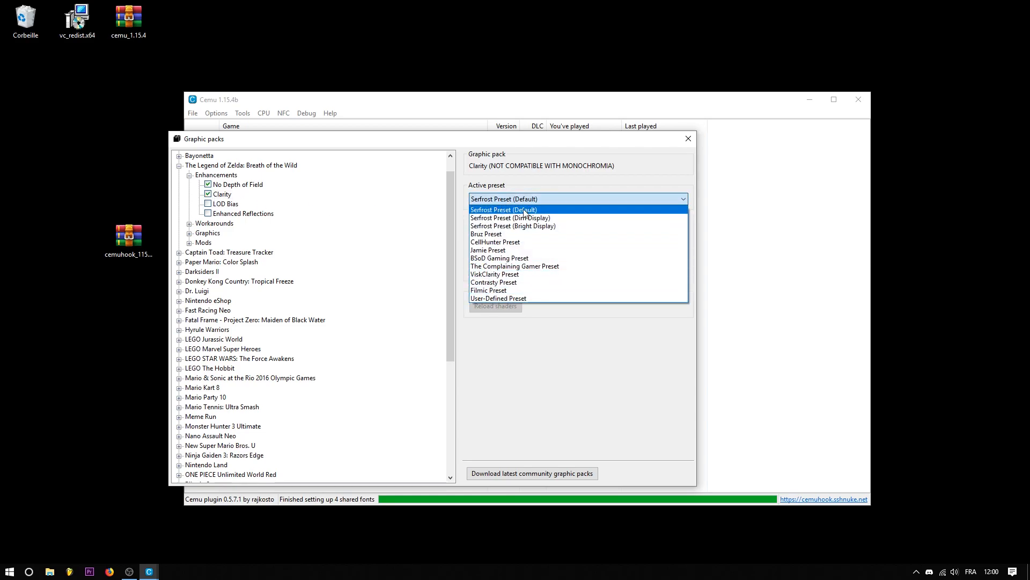
left_click(535, 210)
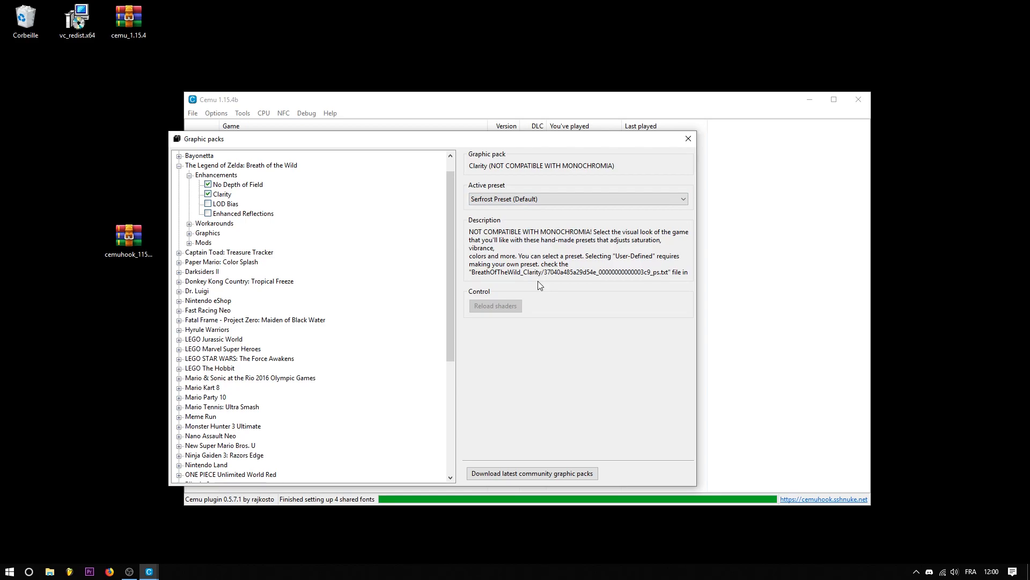
left_click(689, 140)
Turn off the experimental Use RDTSC option.
left_click(223, 114)
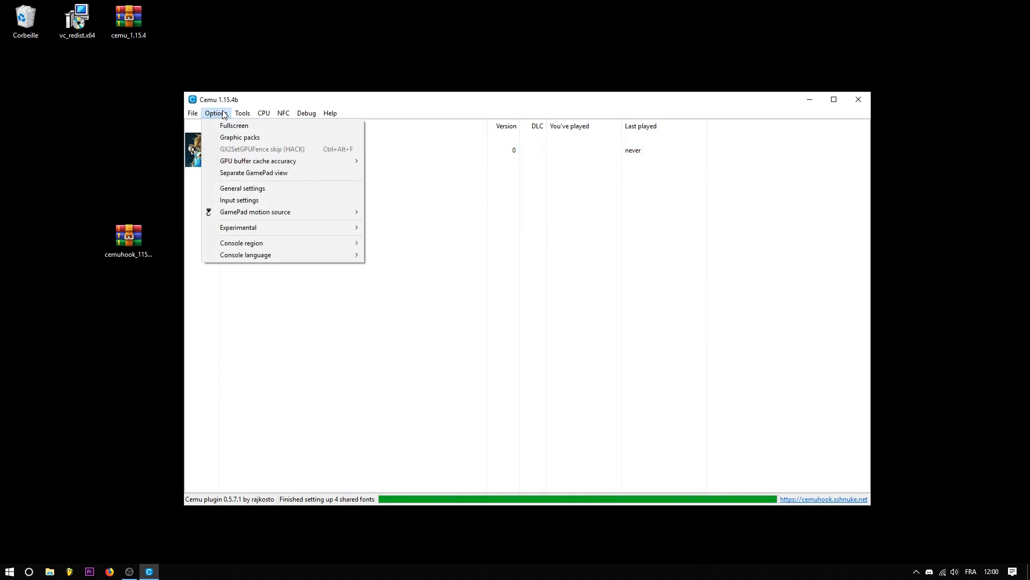
mouse_move(328, 230)
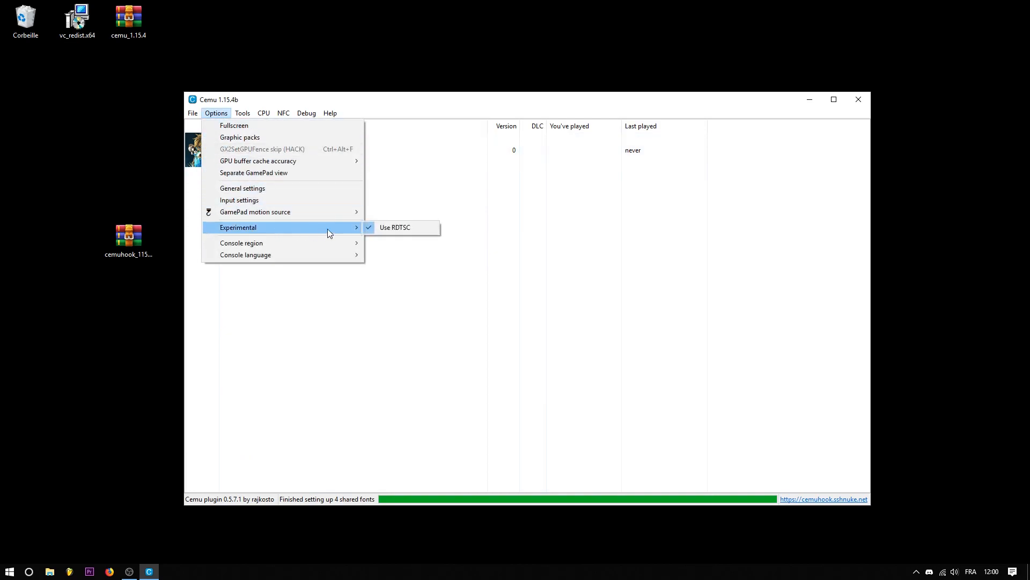
left_click(411, 228)
Keep the CPU mode on Single-core recompiler and set the CPU affinity to Last logical core per physical core (odd).
left_click(263, 113)
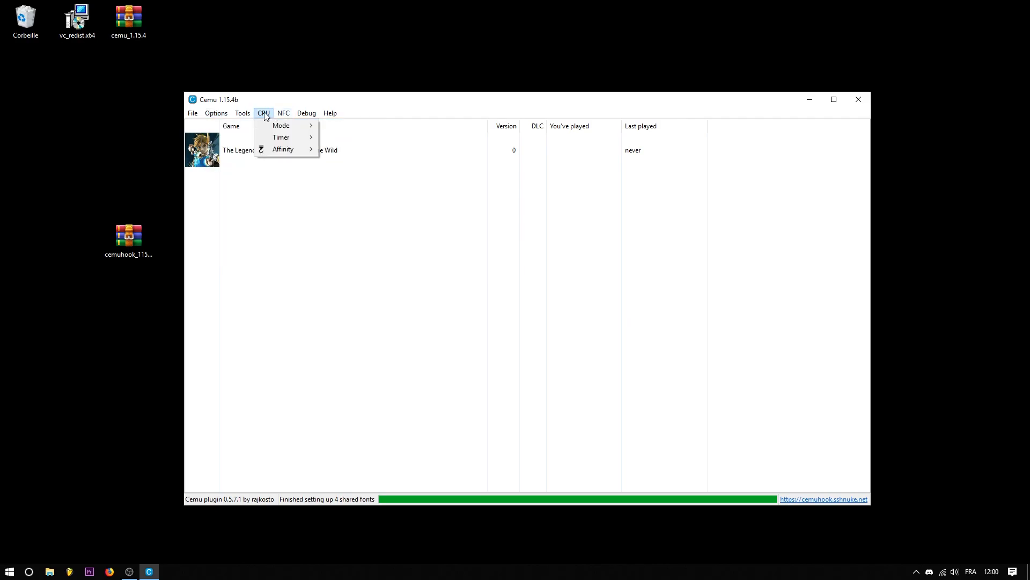
mouse_move(270, 131)
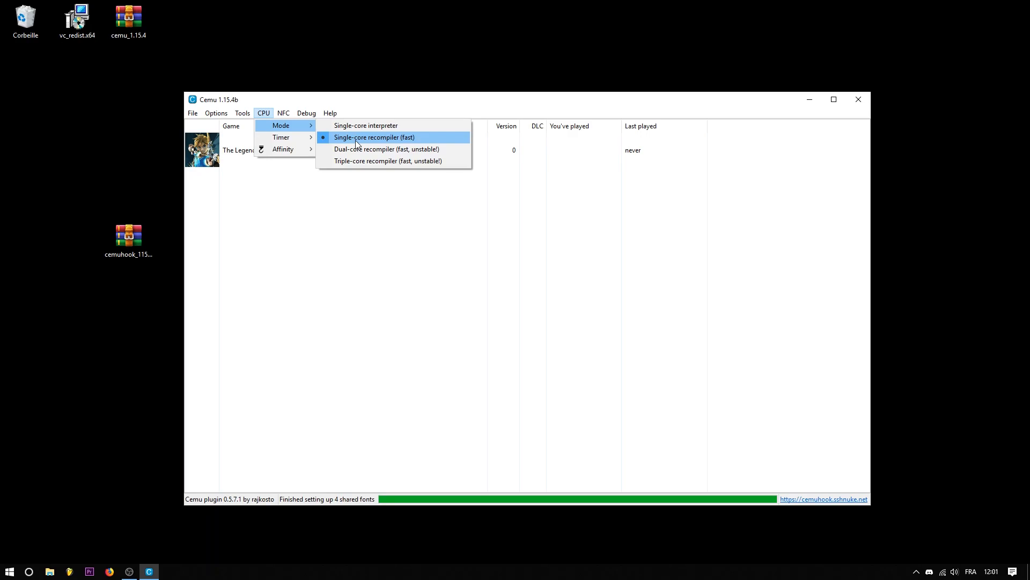
mouse_move(309, 138)
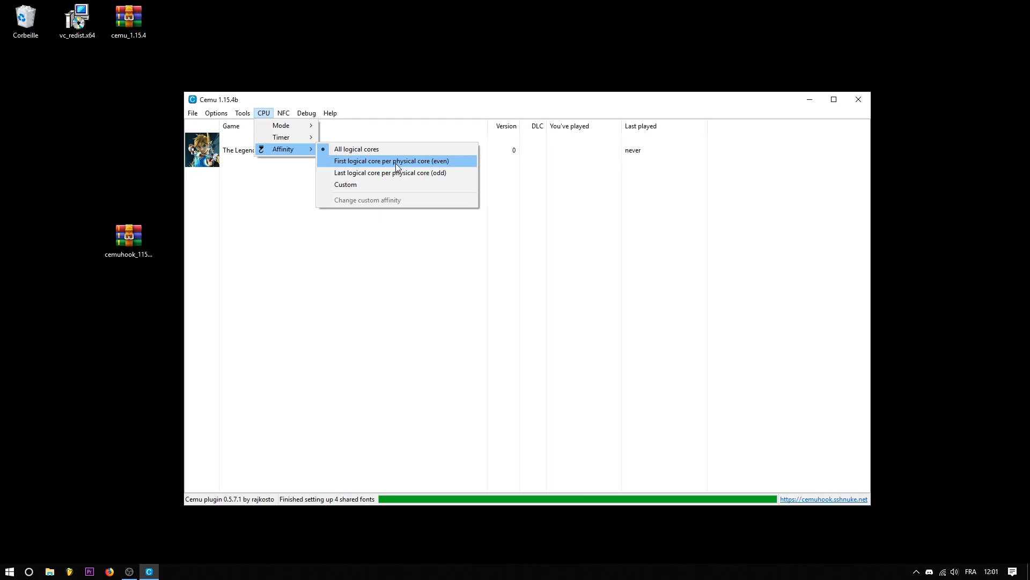
left_click(411, 172)
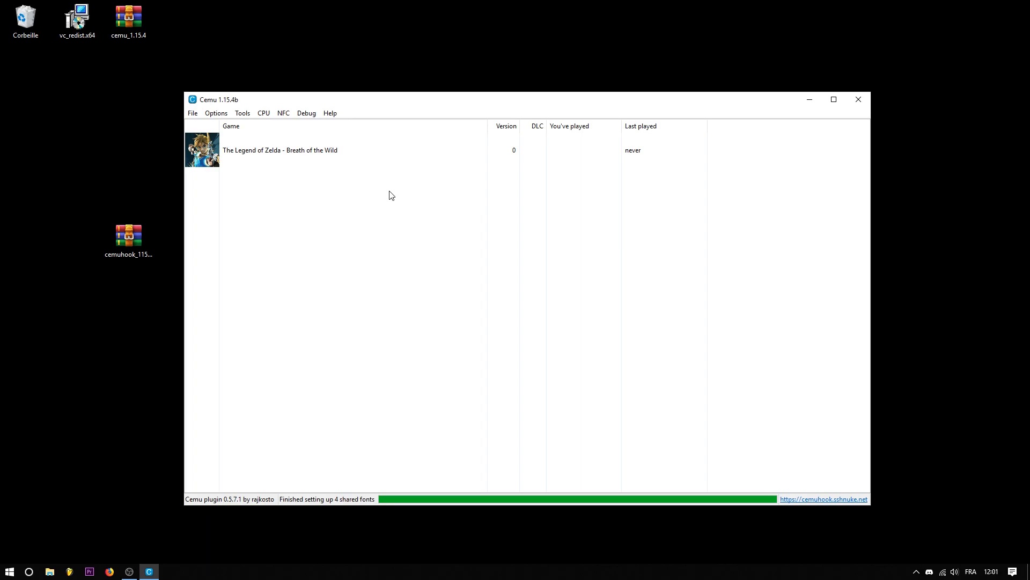
Set the Cemuhook custom timer to QPC and the MM timer accuracy to 1ms.
left_click(307, 114)
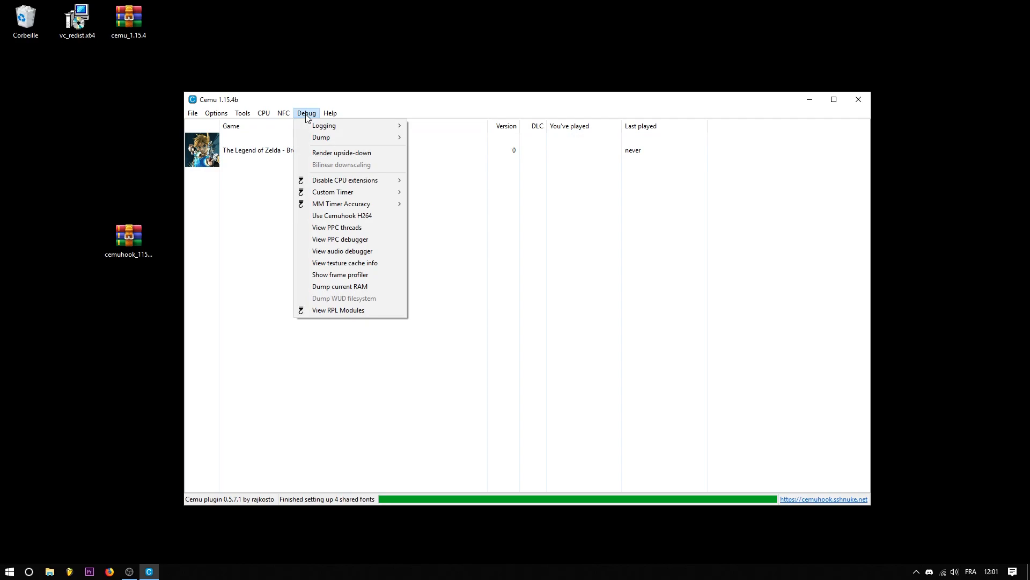
mouse_move(349, 193)
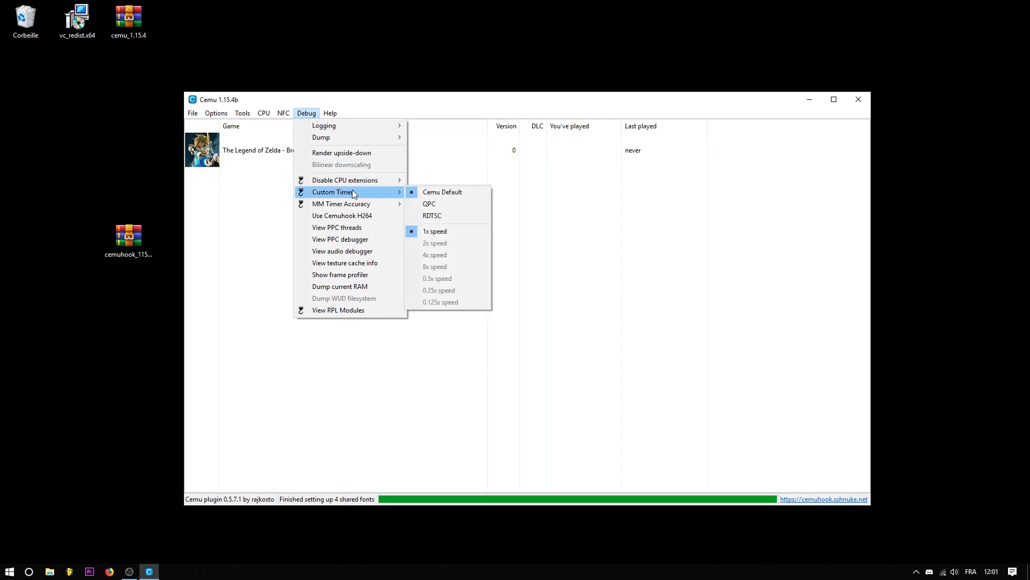
left_click(432, 204)
left_click(283, 113)
mouse_move(304, 117)
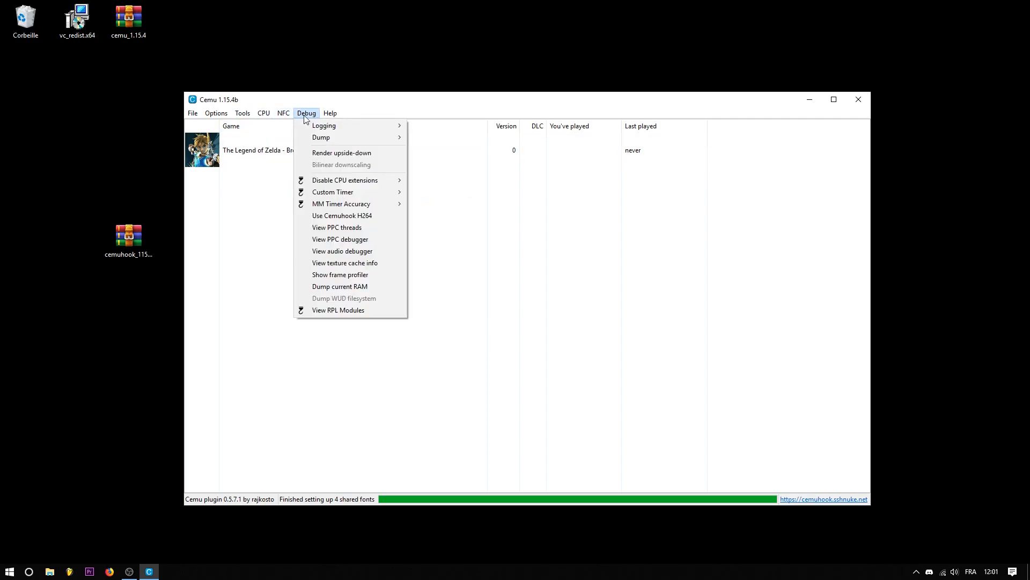
mouse_move(382, 199)
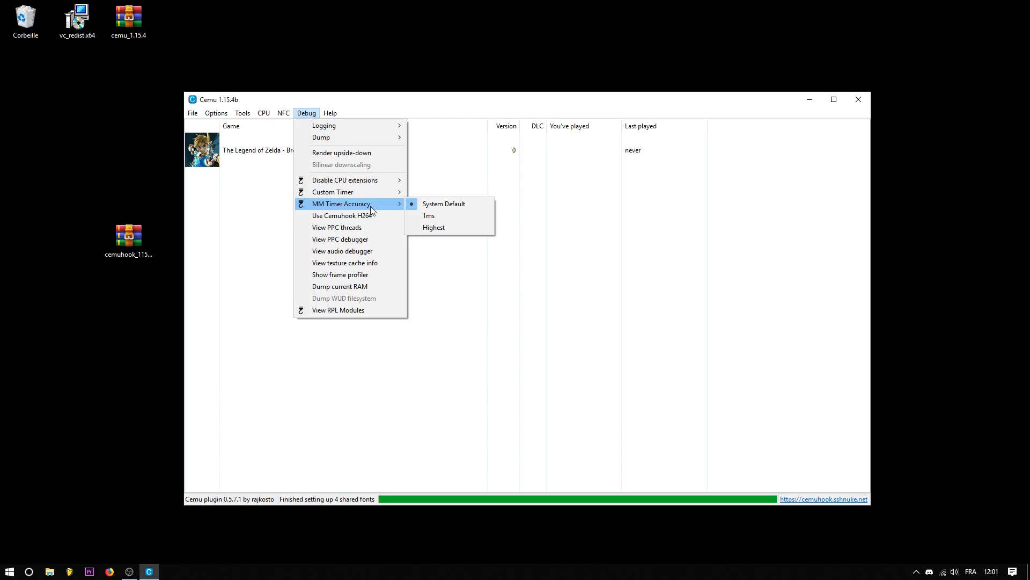
left_click(439, 217)
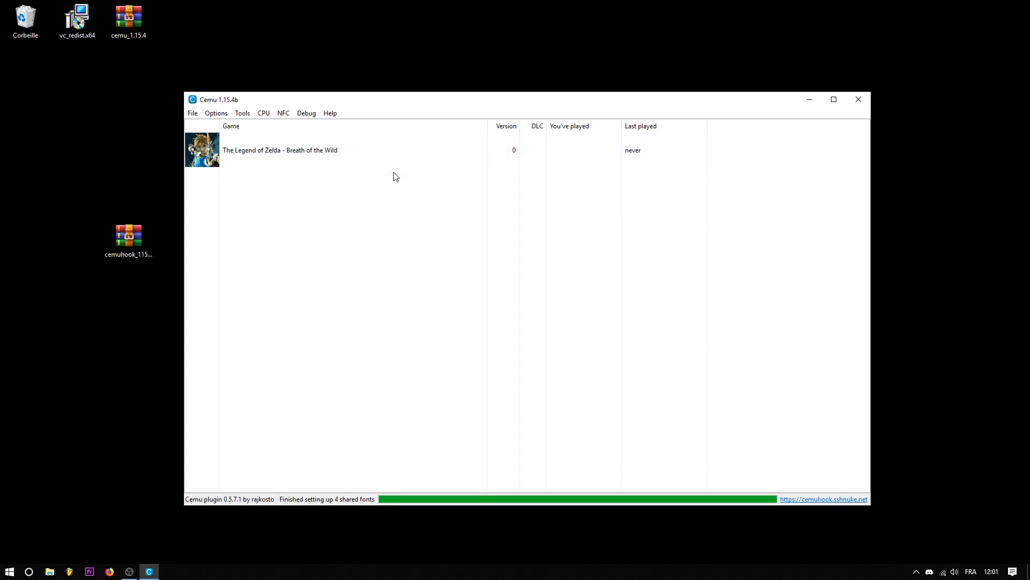
Replace the [Graphics] block in Breath of the Wild's game profile with disableGPUFence = false, extendedTextureReadback = true, accurateShaderMul = min, GPUBufferCacheAccuracy = 2, [CPU] cpuMode = Triplecore-Recompiler.
right_click(280, 163)
left_click(333, 218)
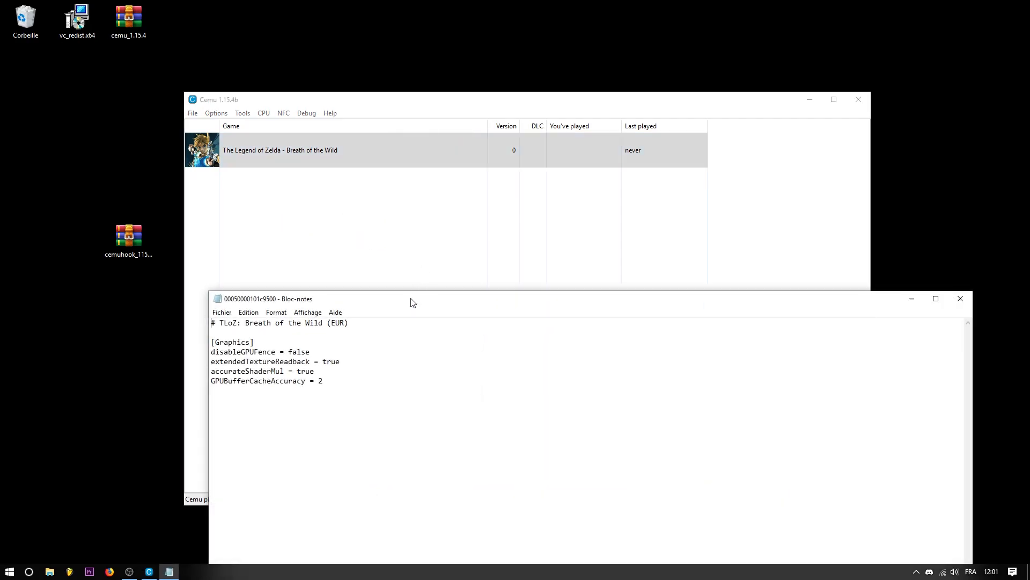
left_click_drag(412, 301, 428, 189)
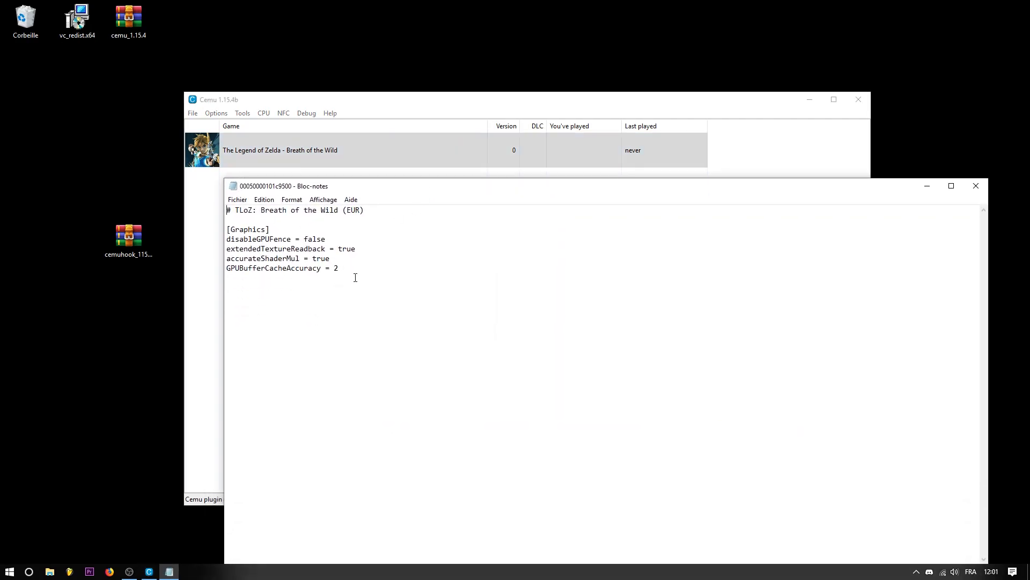
left_click_drag(355, 277, 217, 231)
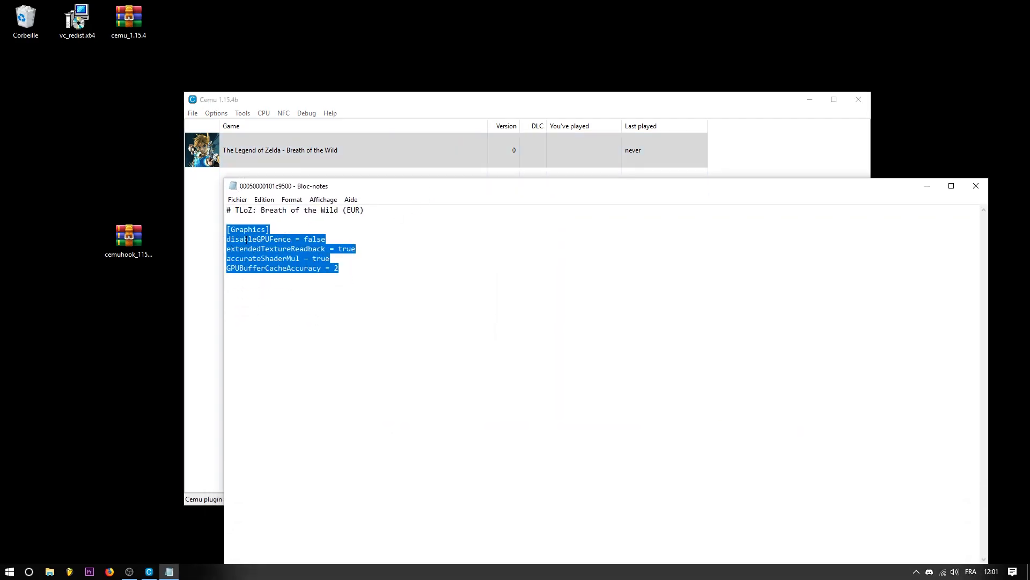
type("[Graphics] disableGPUFence = false extendedTextureReadback = true accurateShaderMul = min GPUBufferCacheAccuracy = 2 [CPU] cpuMode = Triplecore-Recompiler")
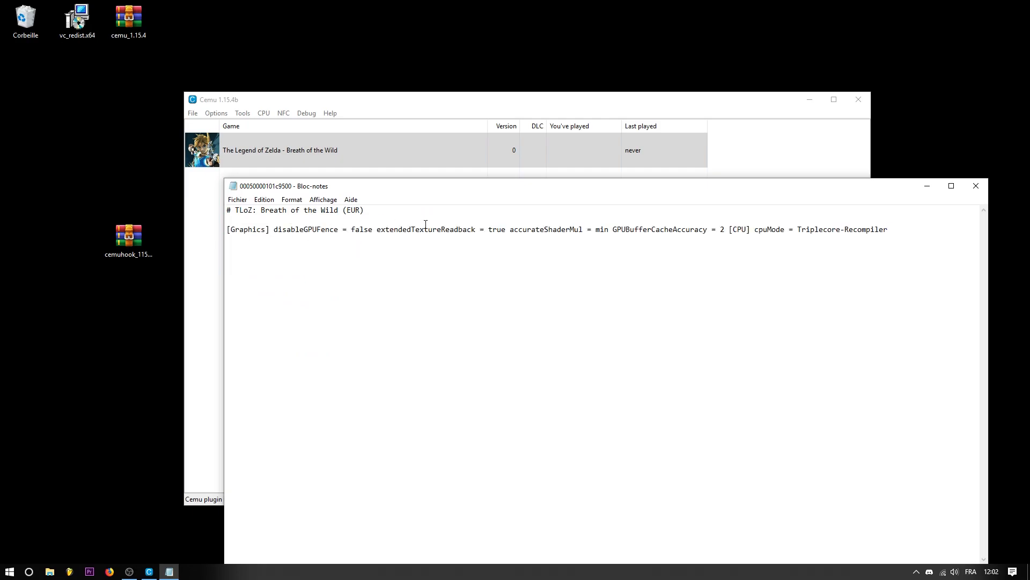
Put extendedTextureReadback, accurateShaderMul and GPUBufferCacheAccuracy on separate lines, and set the [CPU] section apart with a blank line.
left_click(378, 229)
key("Return")
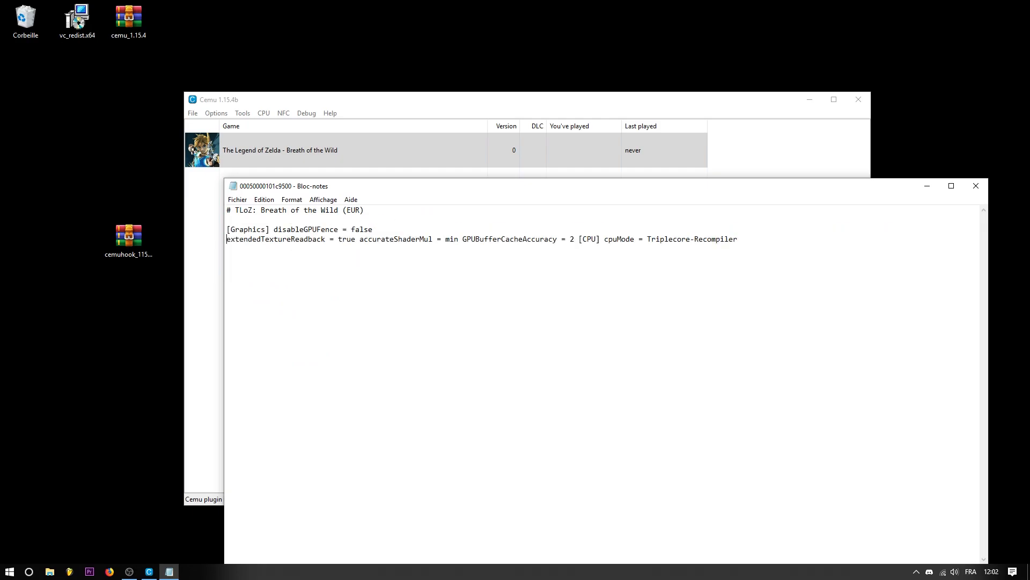
left_click(359, 239)
key("Return")
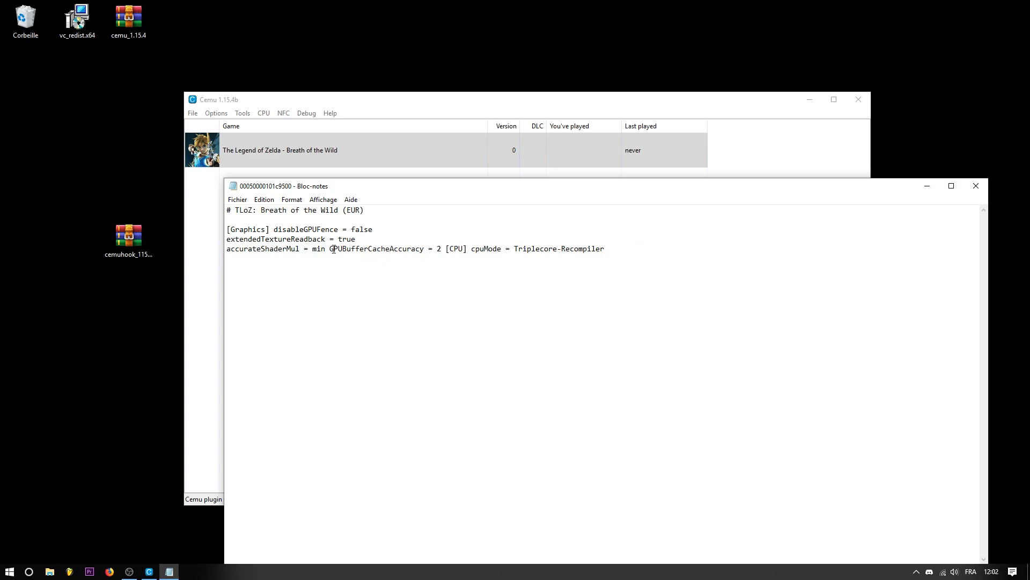
left_click(330, 248)
key("Return")
left_click(342, 258)
key("Return")
key("Return")
left_click_drag(382, 288, 295, 283)
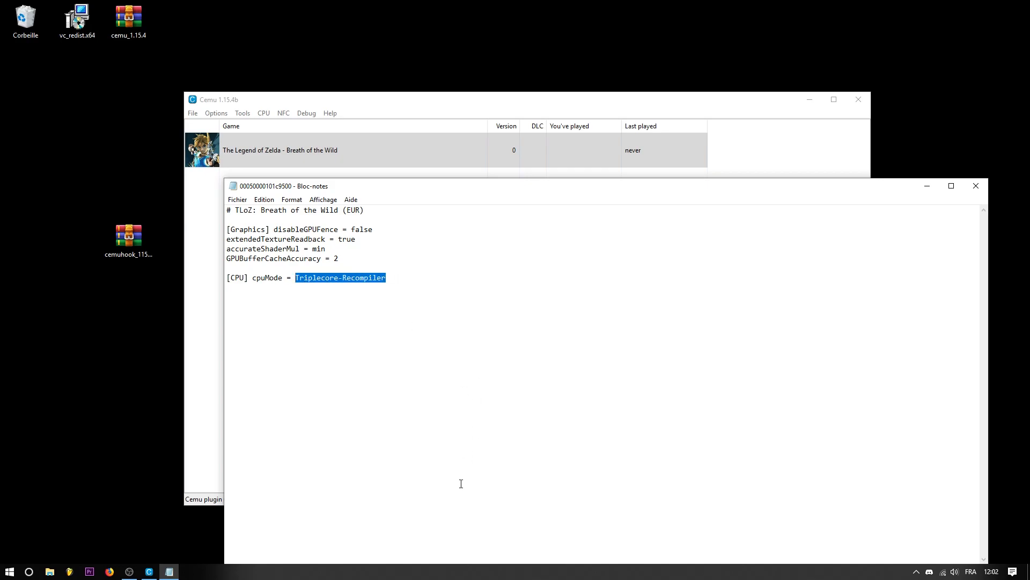
left_click(420, 410)
left_click_drag(295, 280, 413, 283)
mouse_move(396, 277)
left_mouse_down()
mouse_move(295, 278)
mouse_move(400, 274)
left_mouse_up()
left_click(304, 276)
left_click(404, 291)
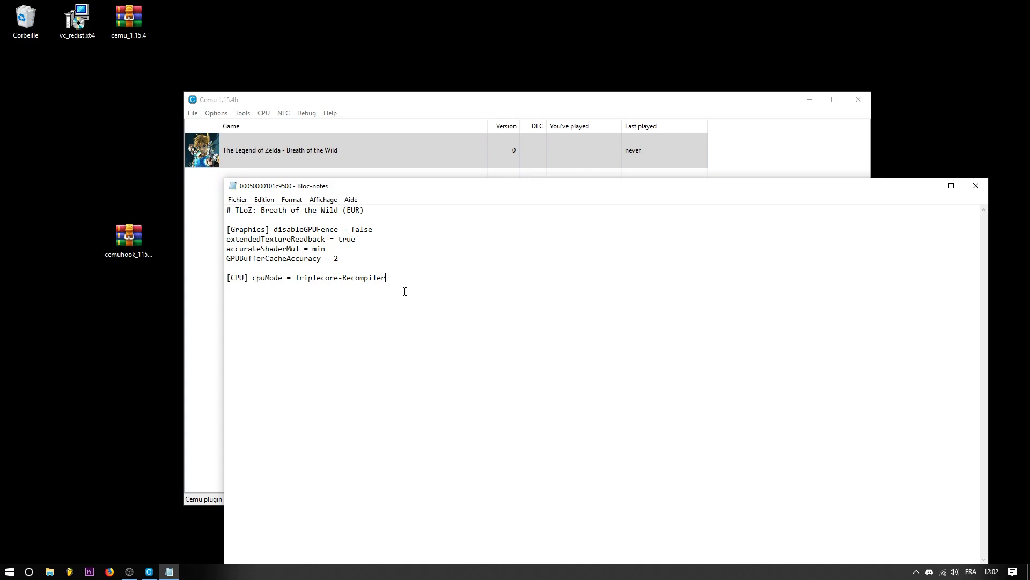
Save and close the edited game profile, and exit Cemu.
left_click(238, 199)
left_click(269, 232)
left_click(968, 186)
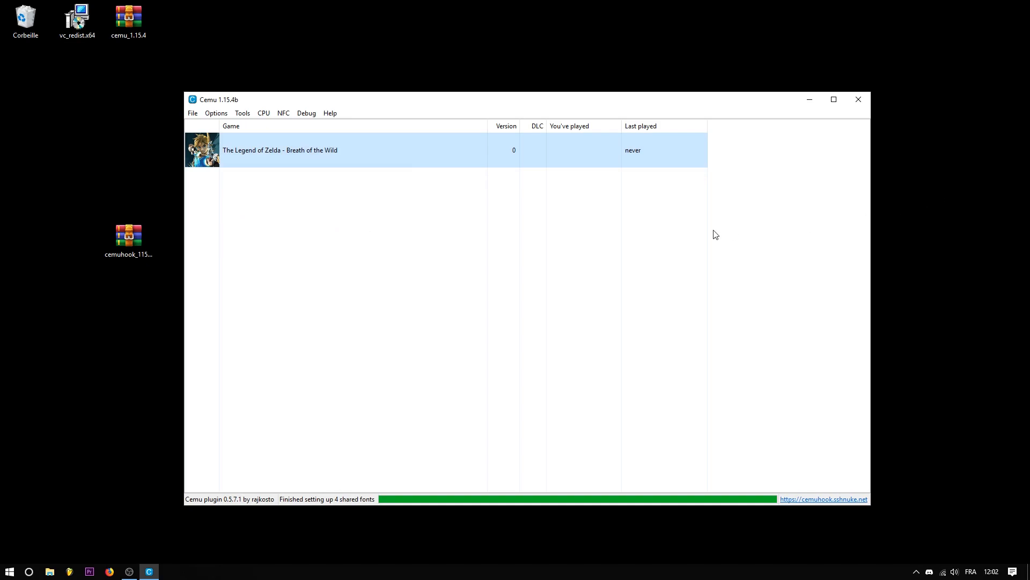
left_click(852, 99)
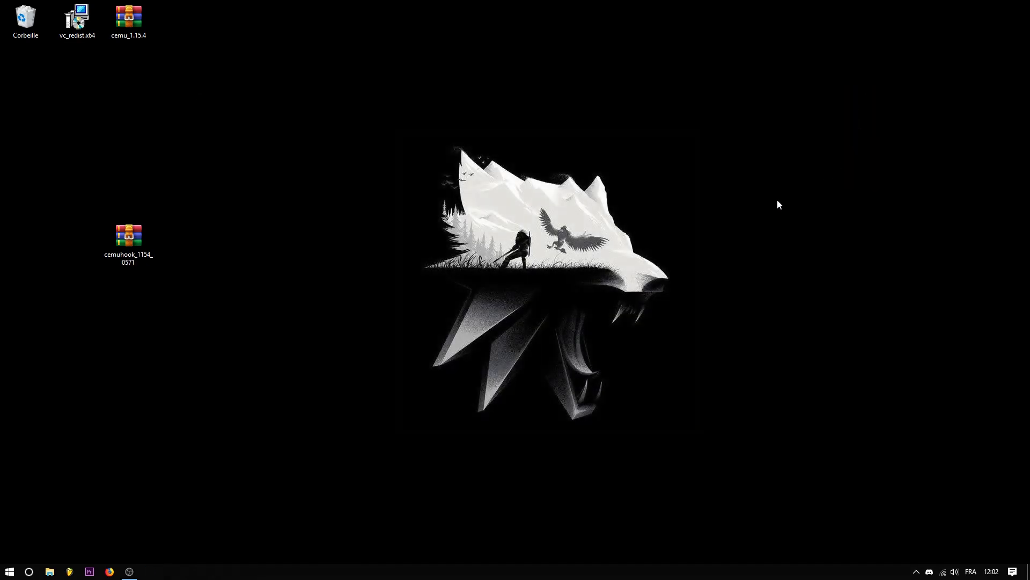
Answer the compatibility assistant that the program worked correctly, and select "Utiliser les paramètres d'image 3D avancés" in the NVIDIA Control Panel.
right_click(361, 224)
left_click(449, 314)
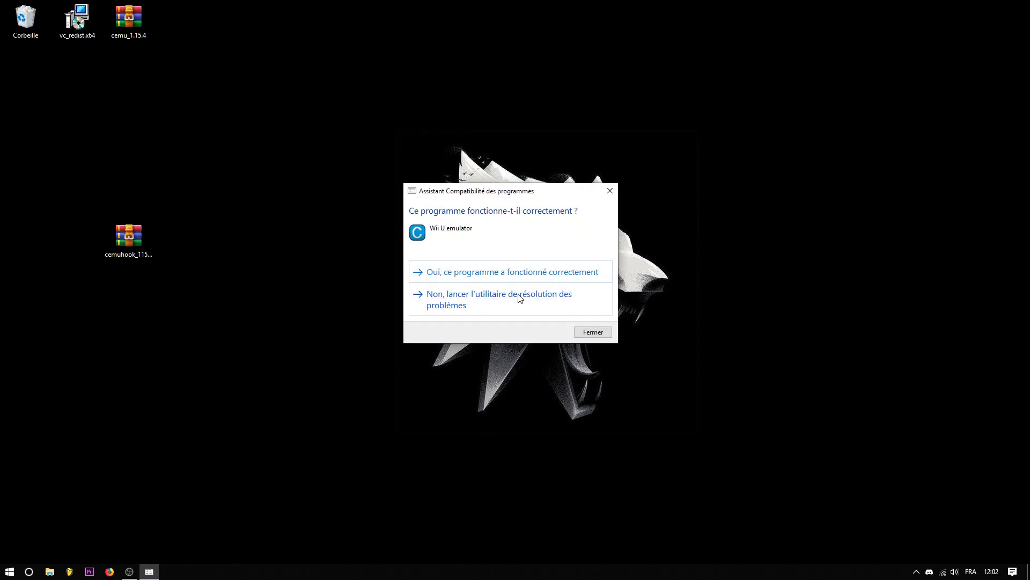
left_click(533, 273)
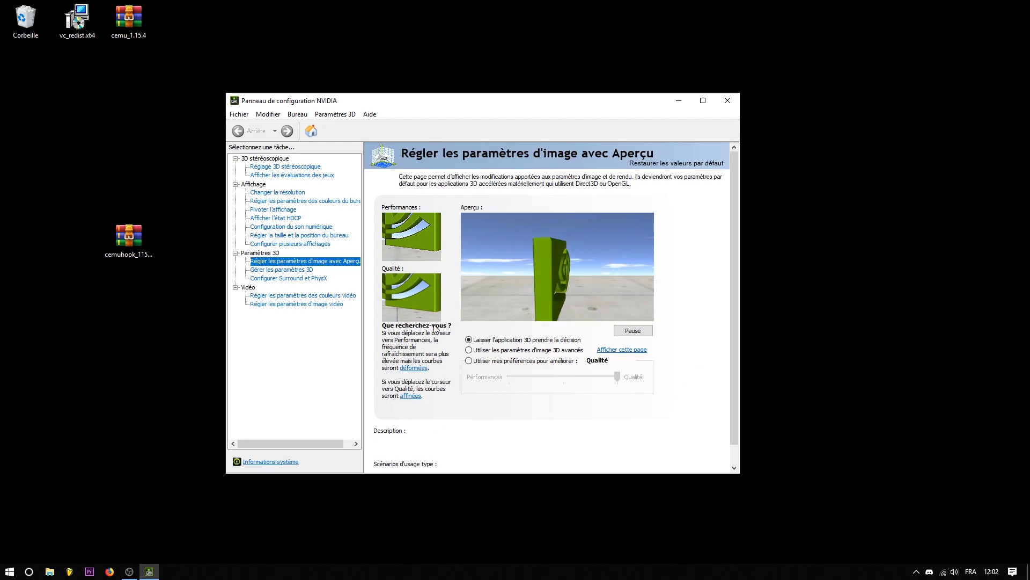
left_click(546, 352)
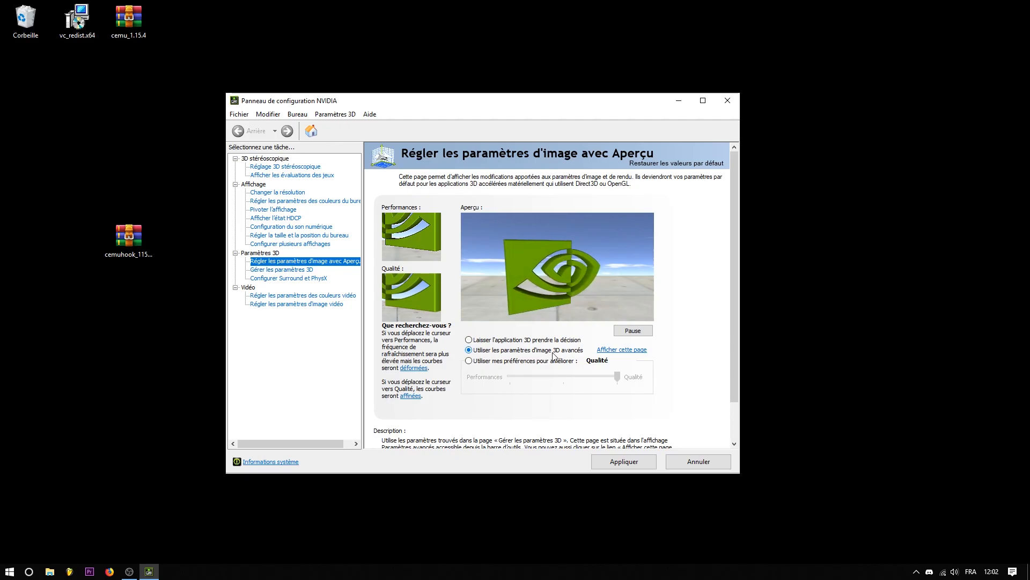
Add the Cemu executable from R:\Jeux\Emulation\Cemu 1.15.4 as a program with its own NVIDIA 3D settings.
left_click(618, 350)
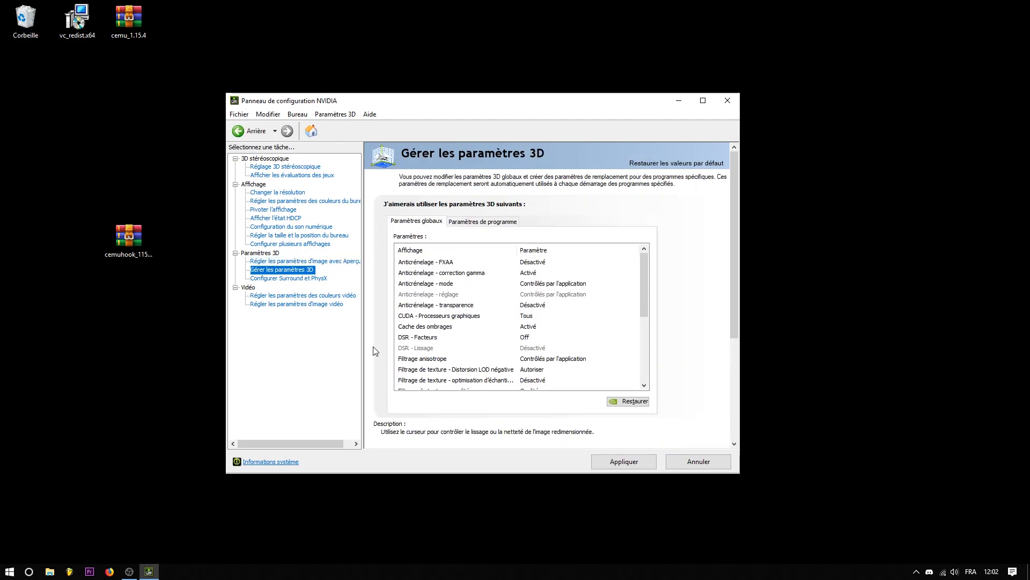
left_click(483, 221)
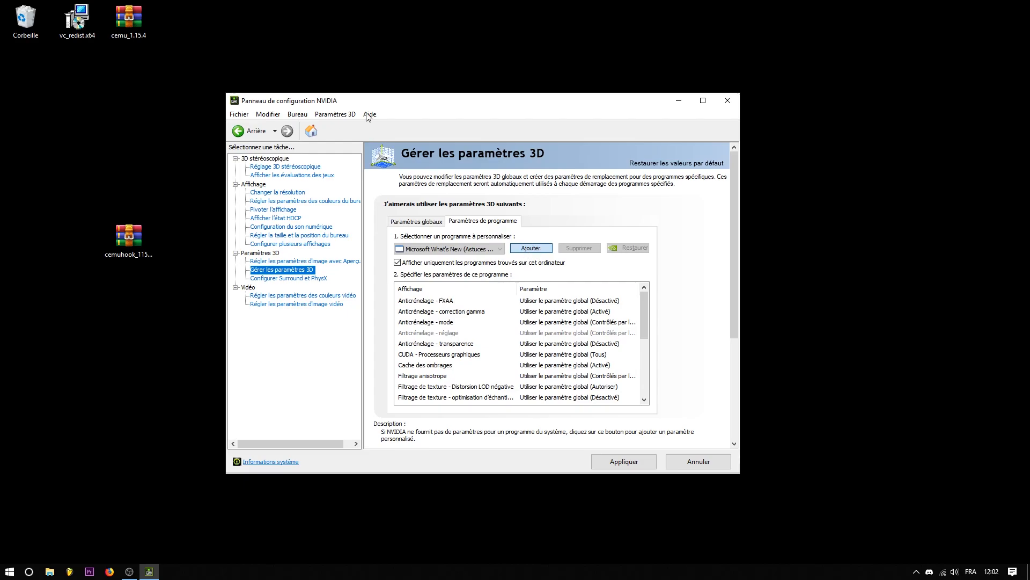
left_click(585, 380)
scroll(347, 361, "down", 2)
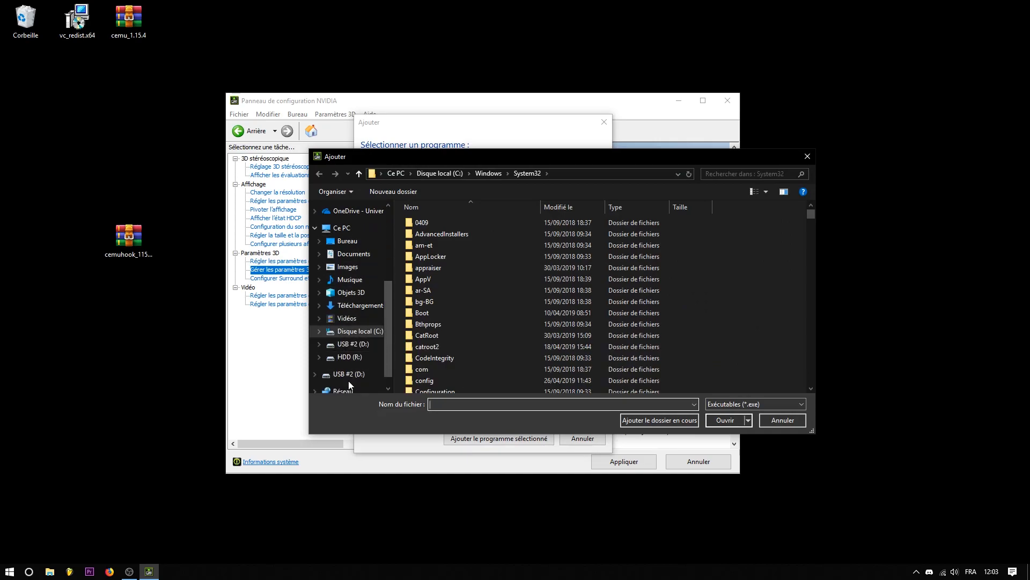
left_click(350, 356)
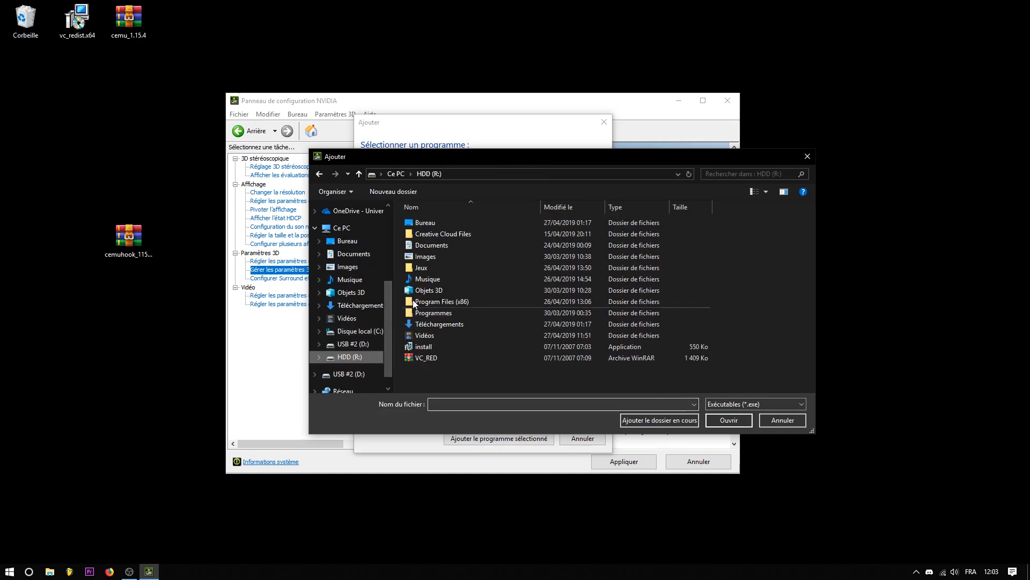
double_click(434, 268)
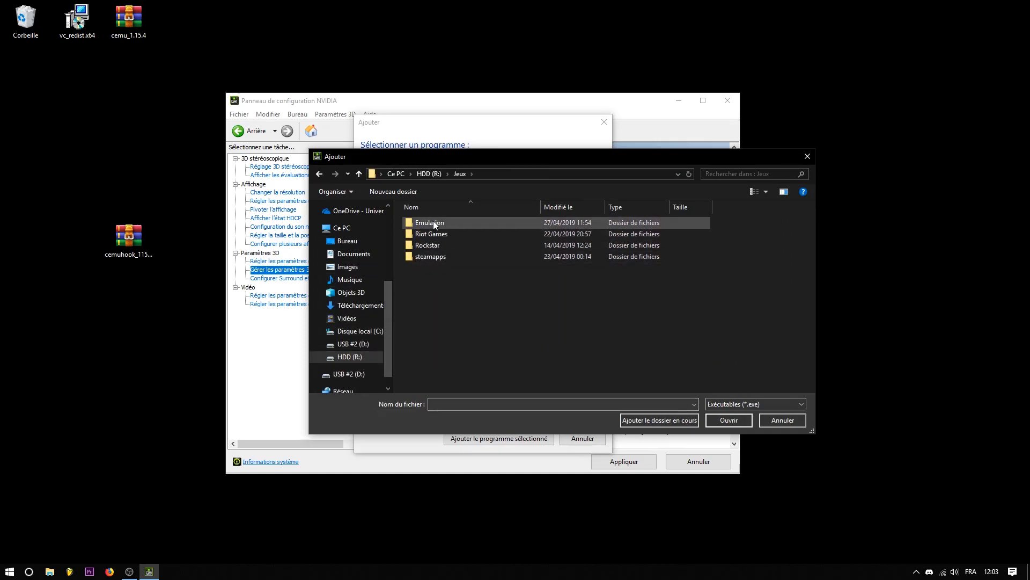
double_click(444, 223)
double_click(447, 222)
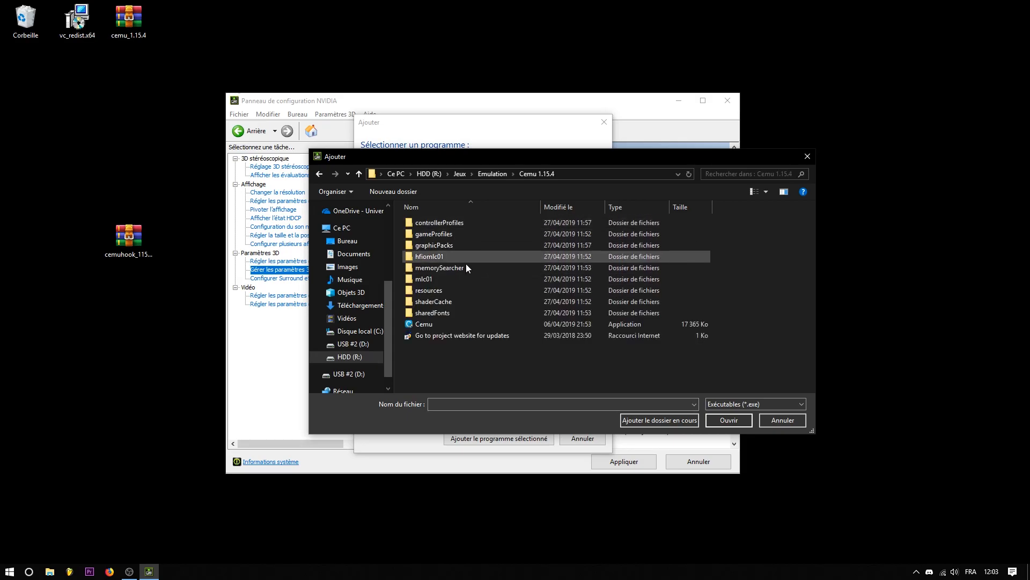
left_click(423, 325)
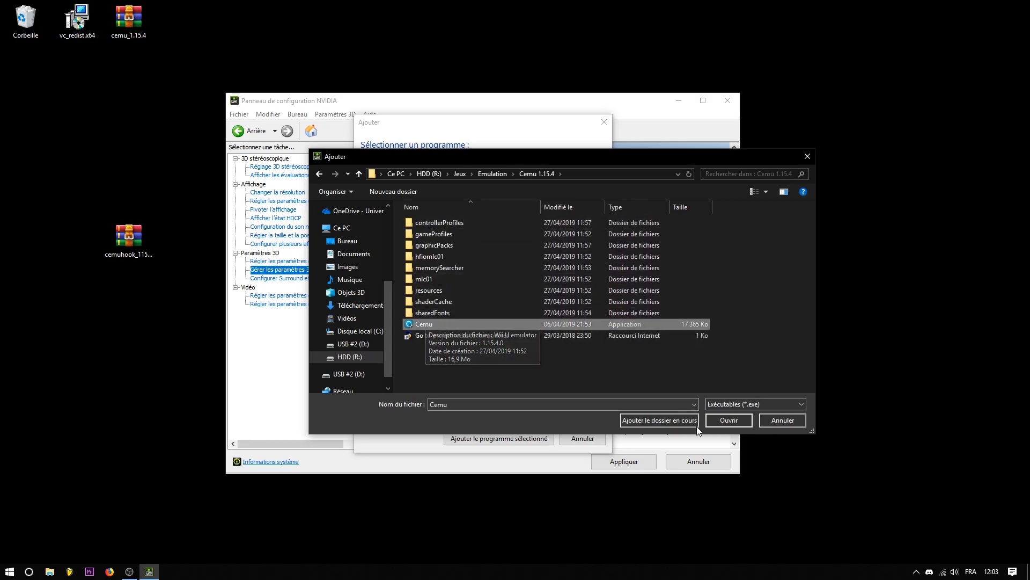
left_click(741, 421)
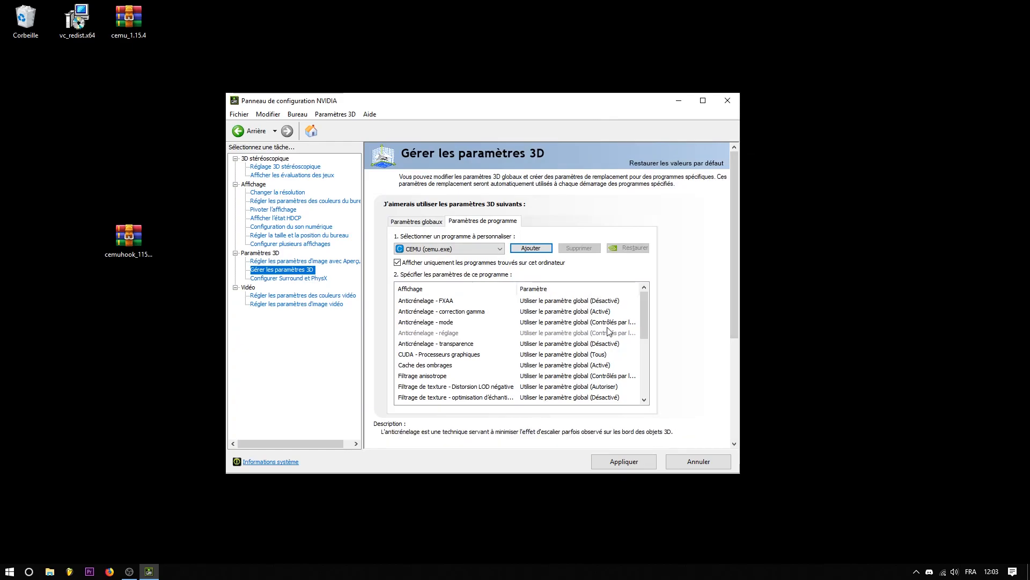
Set Filtrage anisotrope to Désactivé in the 3D settings for cemu.exe.
left_click_drag(645, 311, 642, 286)
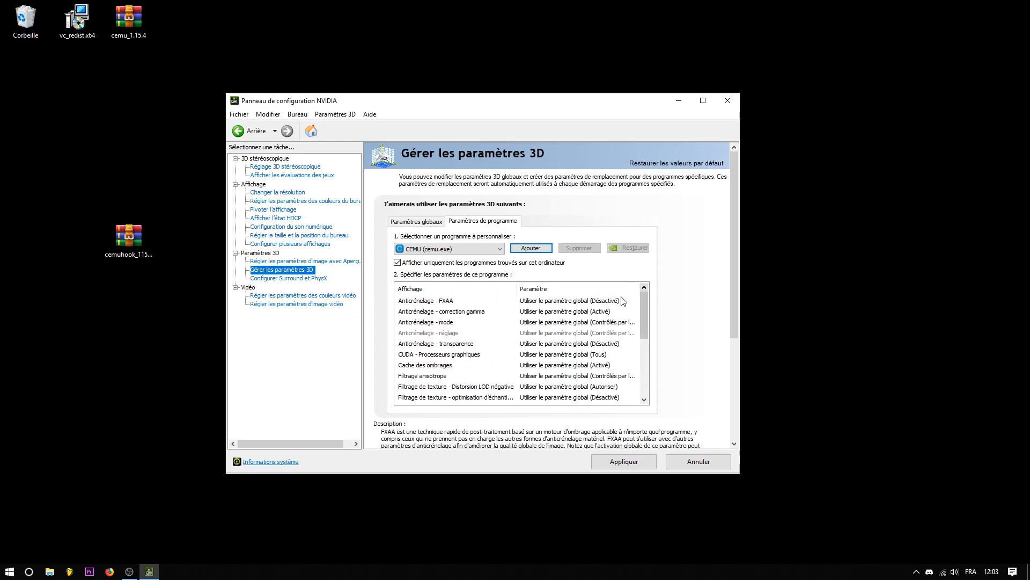
left_click(482, 377)
left_click(537, 377)
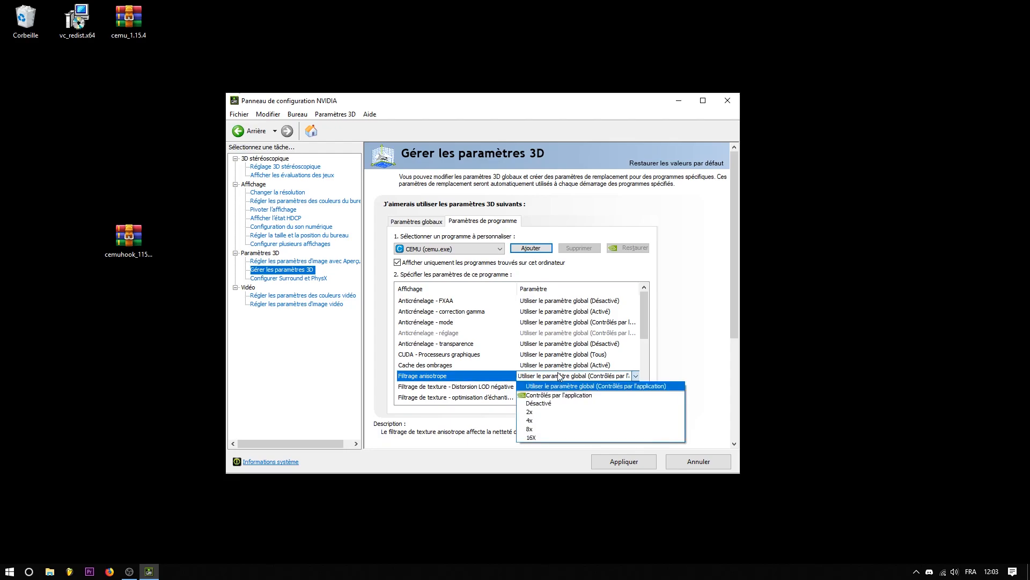
left_click(552, 403)
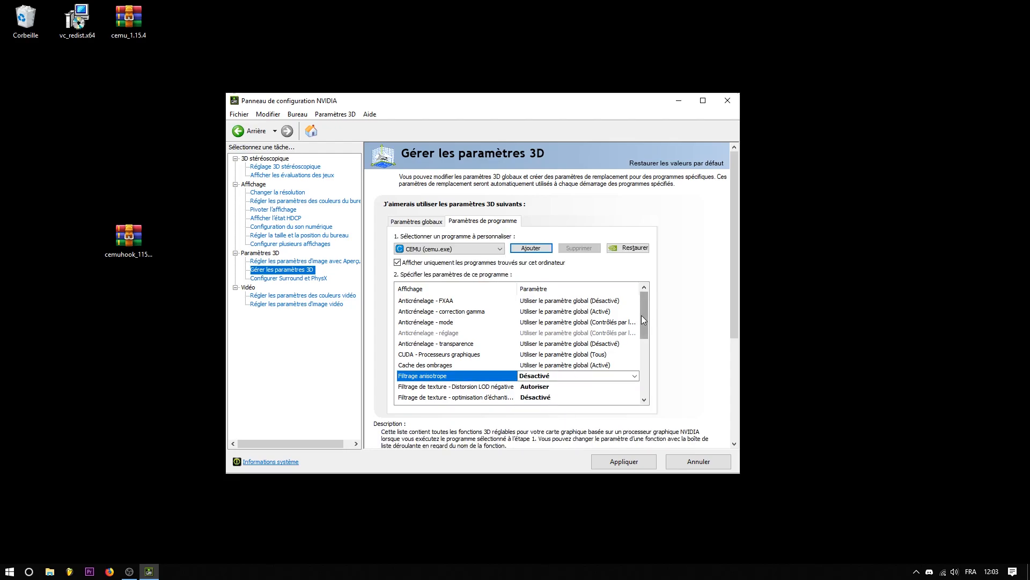
Set Processeur graphique de rendu OpenGL to GeForce GTX 1660 Ti for cemu.exe.
left_click_drag(645, 318, 659, 379)
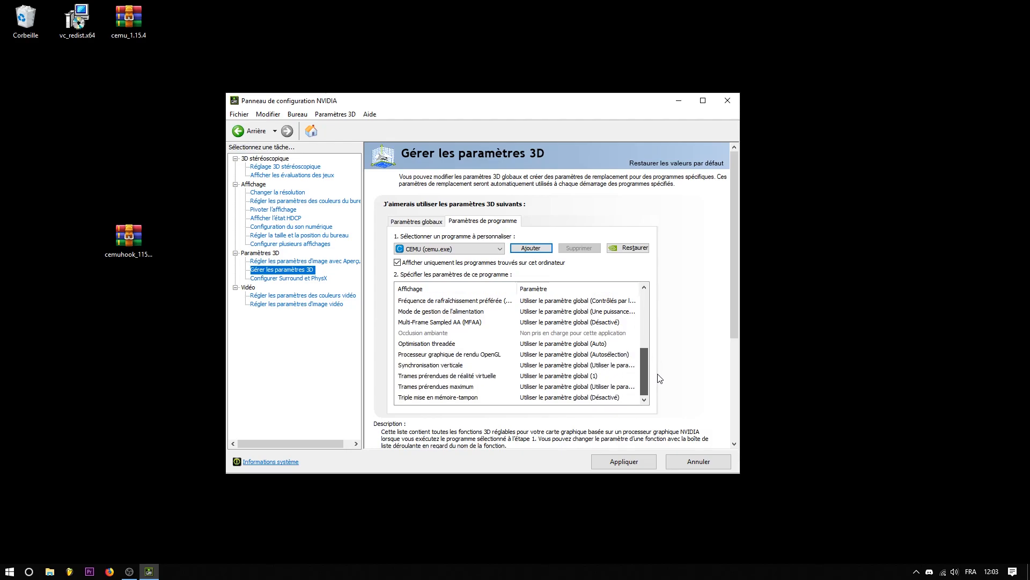
left_click(559, 355)
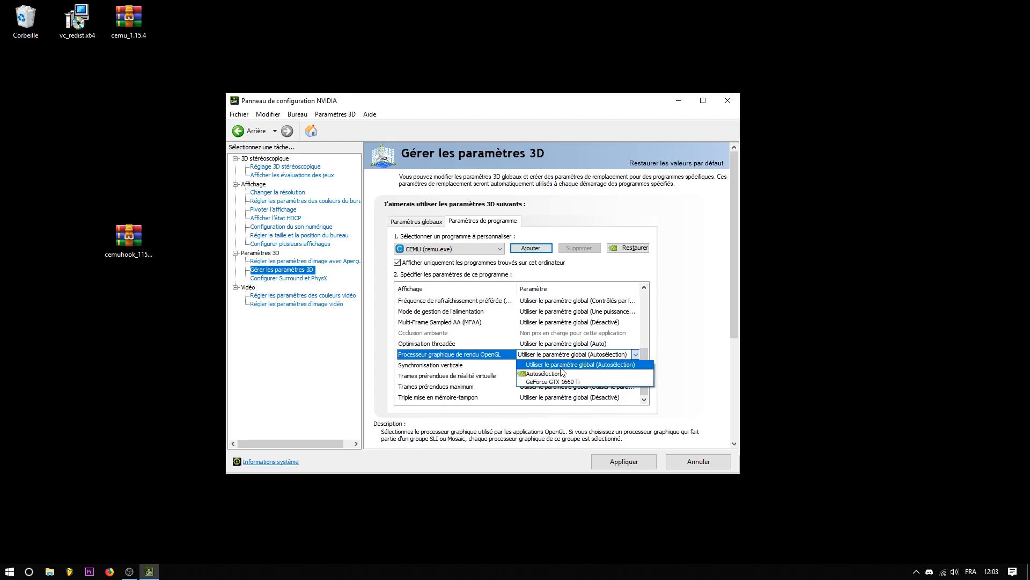
left_click(565, 382)
left_click_drag(647, 344, 644, 394)
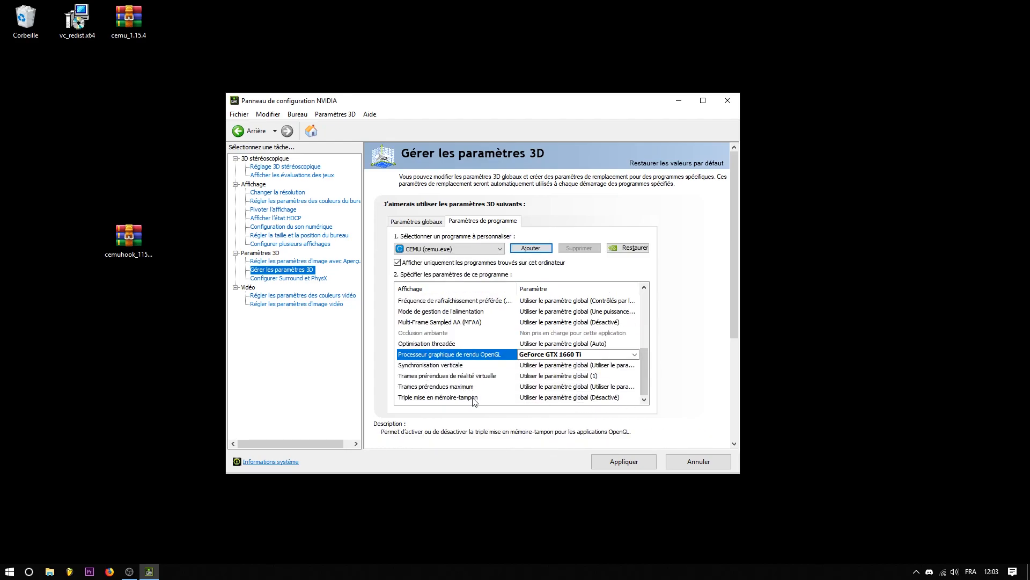
Set Triple mise en mémoire-tampon to Activé and Trames prérendues maximum to 1 for cemu.exe.
left_click(529, 399)
left_click(546, 423)
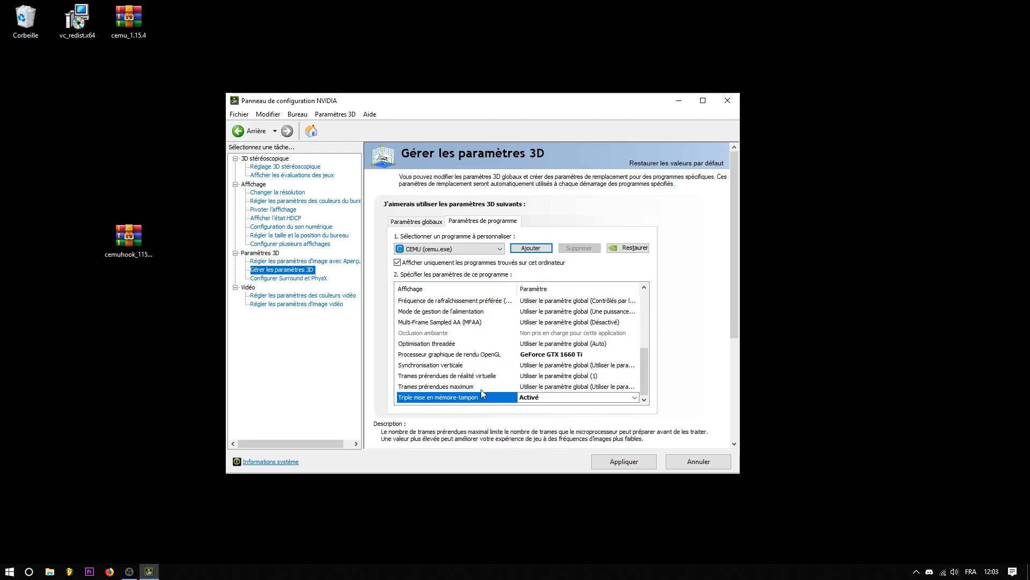
left_click(529, 387)
left_click(539, 416)
left_click(547, 398)
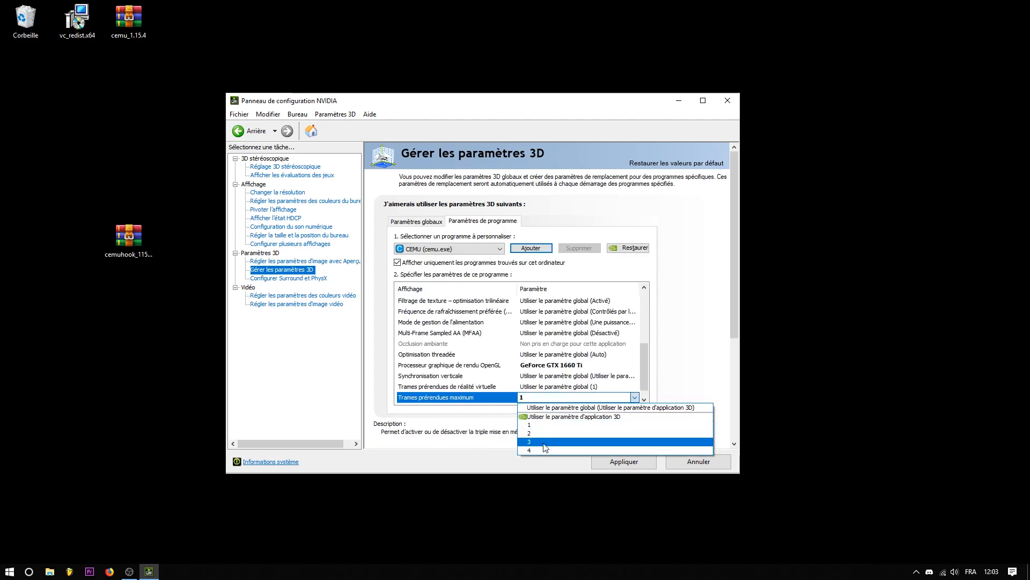
left_click(644, 380)
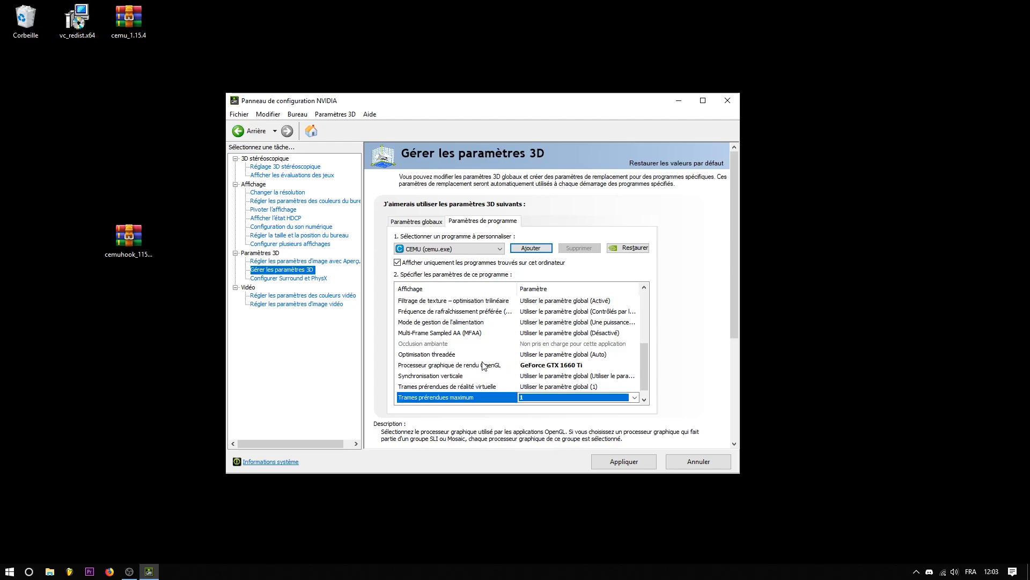
Set Optimisation threadée to Activé and Mode de gestion de l'alimentation to Privilégier les performances maximales for cemu.exe.
left_click(595, 358)
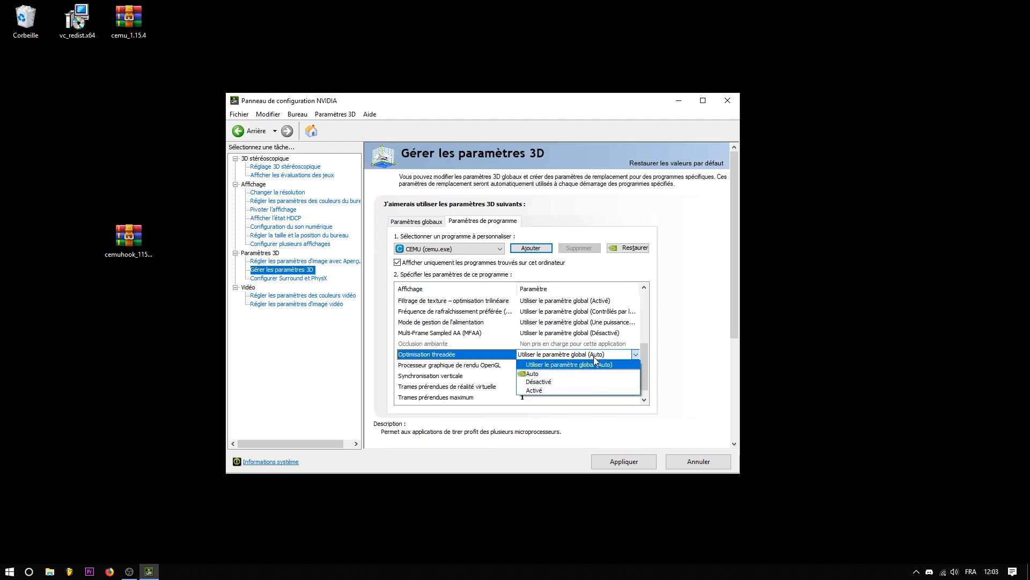
left_click(555, 385)
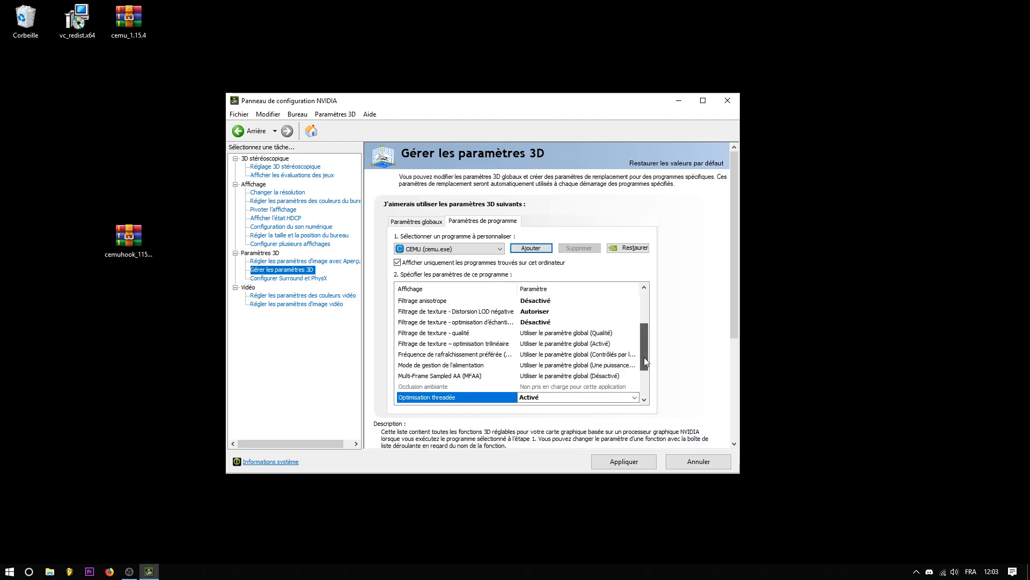
left_click_drag(646, 363, 643, 352)
left_click(551, 376)
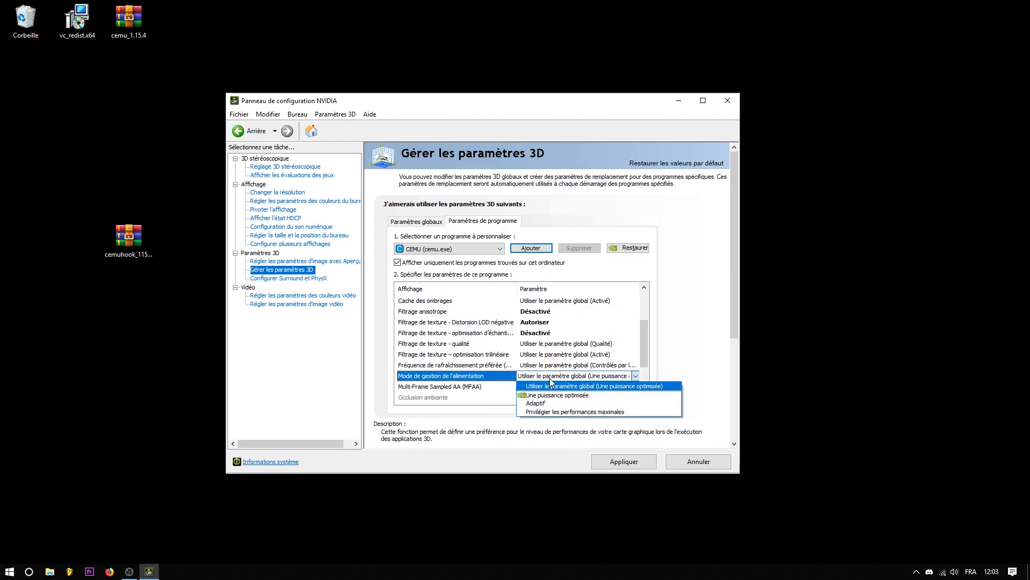
left_click(578, 412)
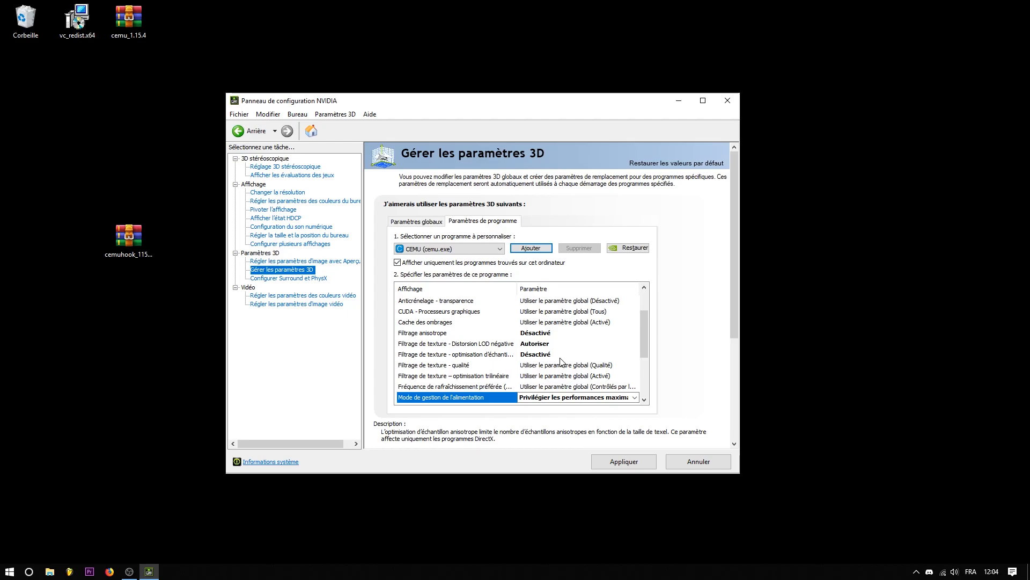
Apply the 3D settings for cemu.exe and close the NVIDIA Control Panel.
left_click(629, 463)
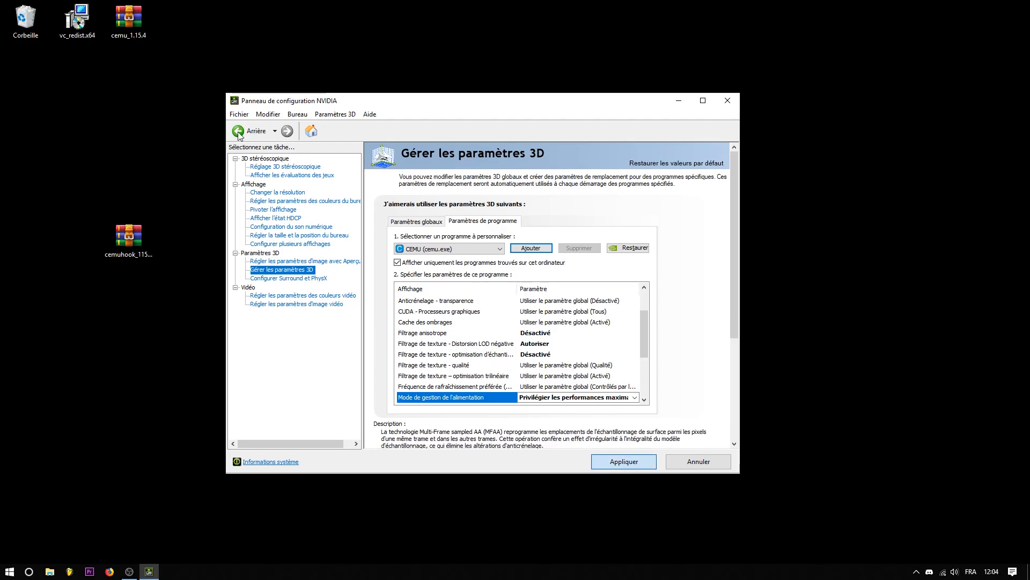
left_click(728, 101)
left_click(6, 570)
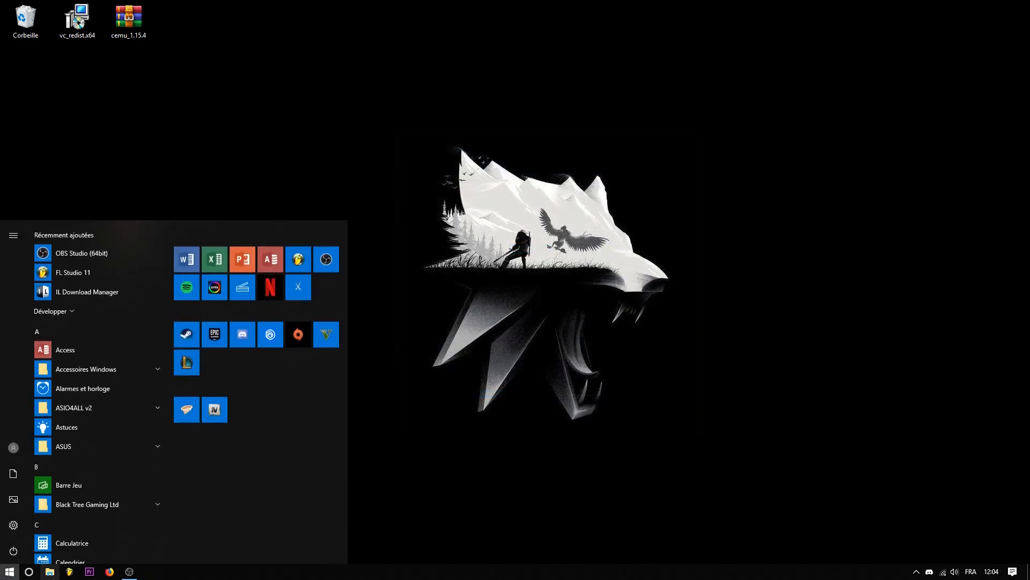
Browse in File Explorer to R:\Jeux\Emulation\Cemu 1.15.4 and launch the Cemu application.
left_click(50, 571)
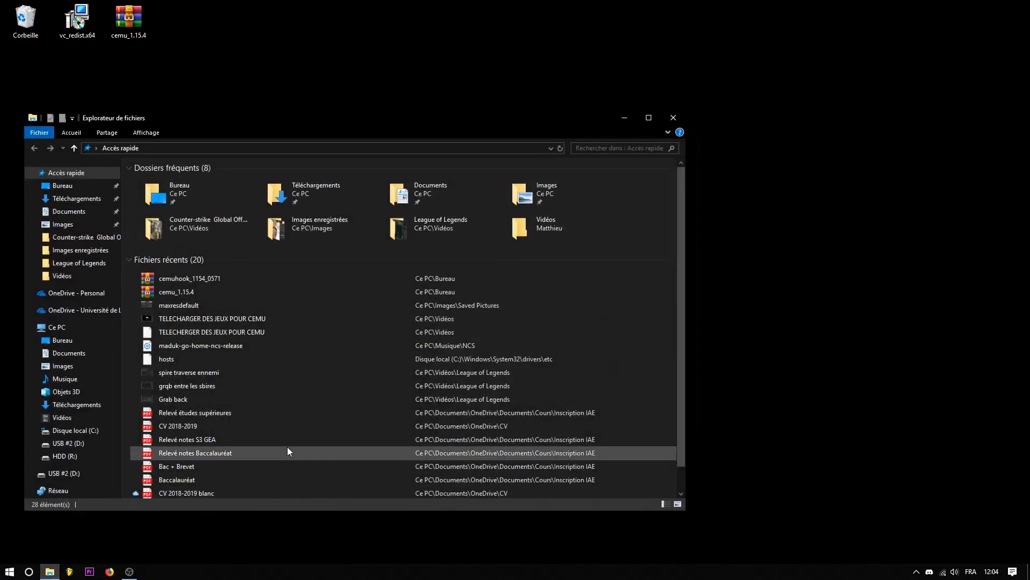
left_click(82, 454)
double_click(224, 227)
double_click(195, 177)
double_click(198, 182)
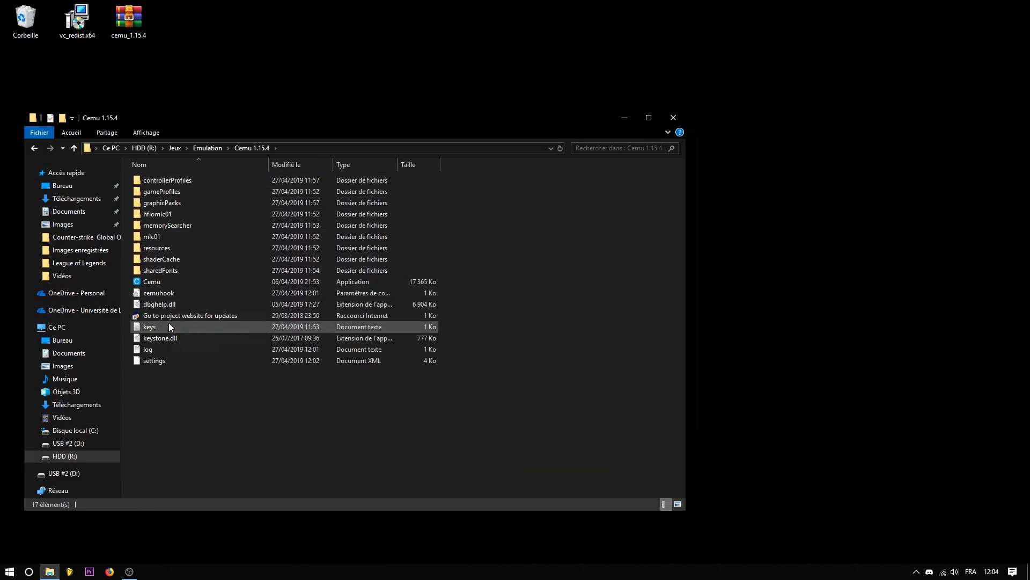
double_click(174, 284)
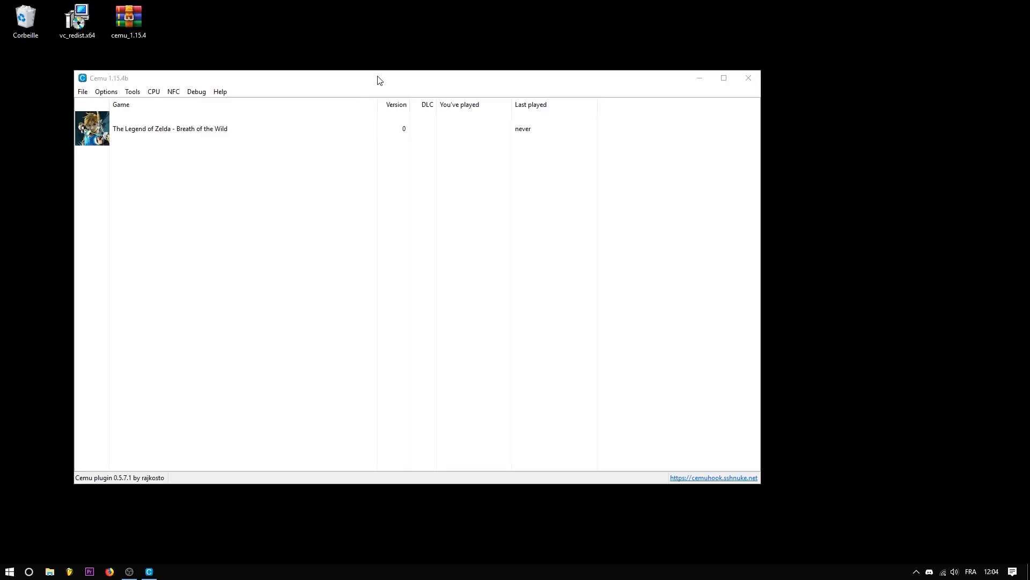
Start The Legend of Zelda - Breath of the Wild from the game list, and close Cemu once the game is running.
right_click(373, 163)
left_click(389, 168)
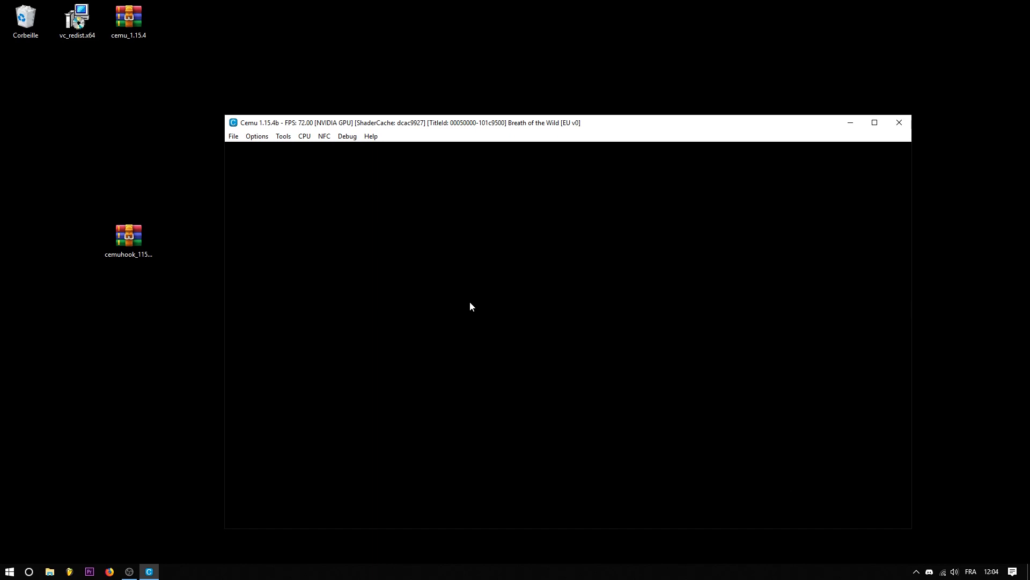
left_click(233, 136)
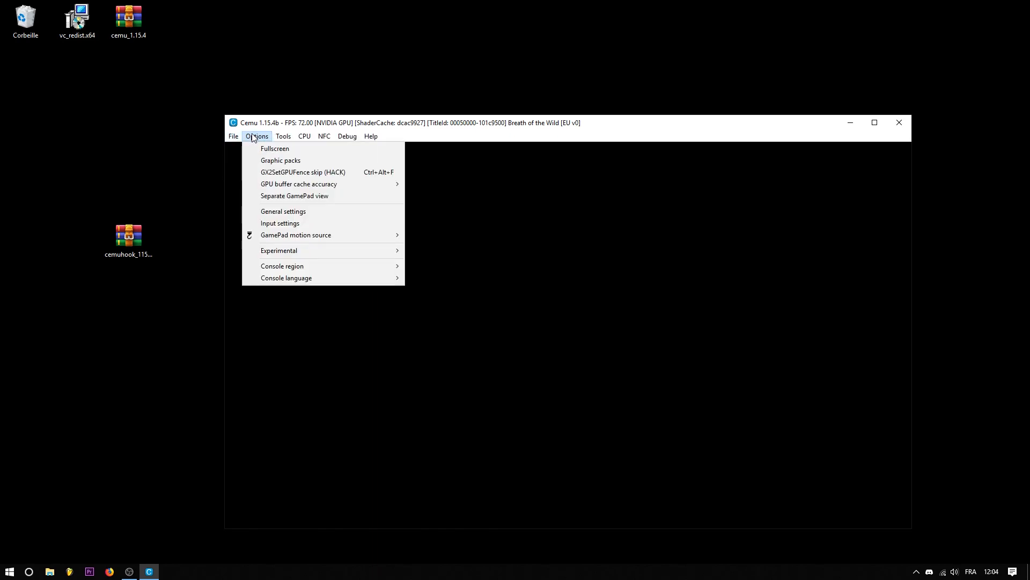
mouse_move(347, 136)
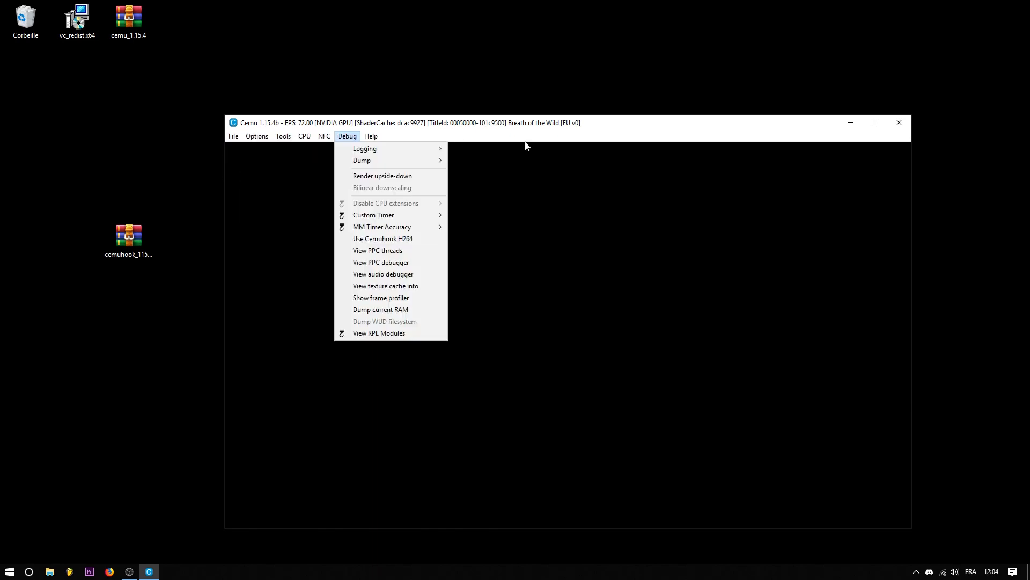
left_click(899, 123)
Launch Cemu again from the Cemu 1.15.4 folder in R:\Jeux\Emulation.
left_click(56, 568)
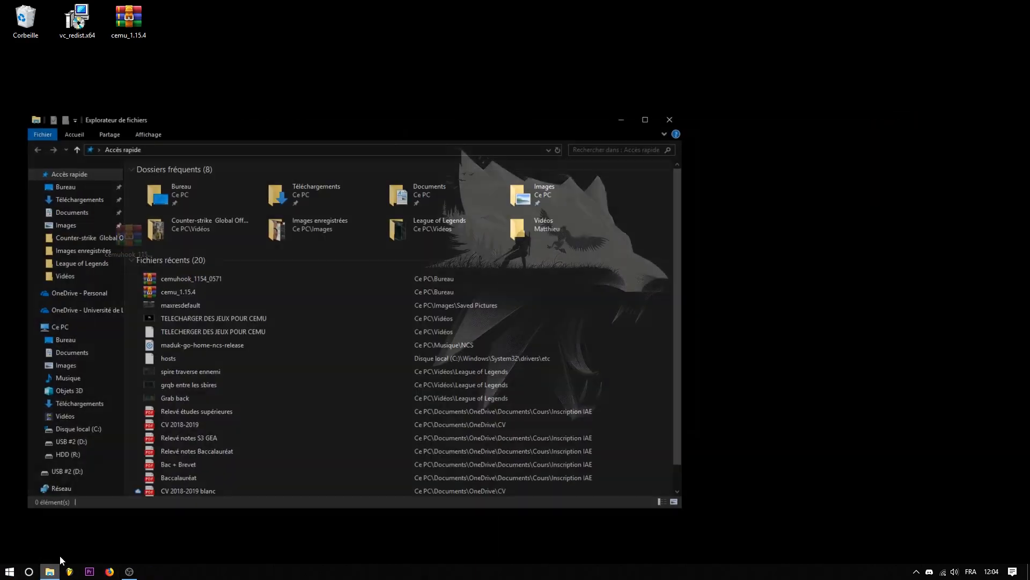
left_click(75, 457)
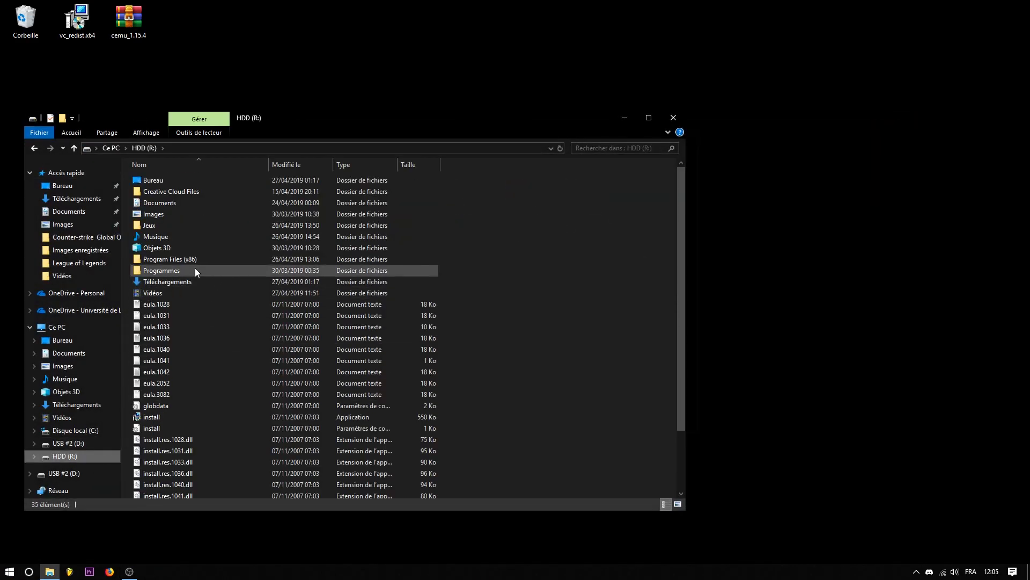
double_click(174, 225)
double_click(169, 213)
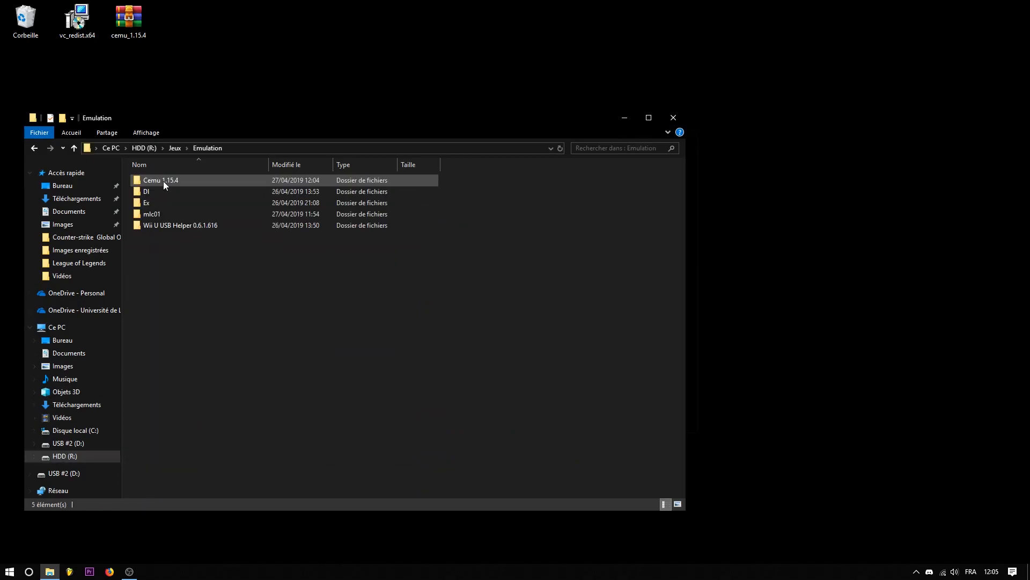
double_click(169, 183)
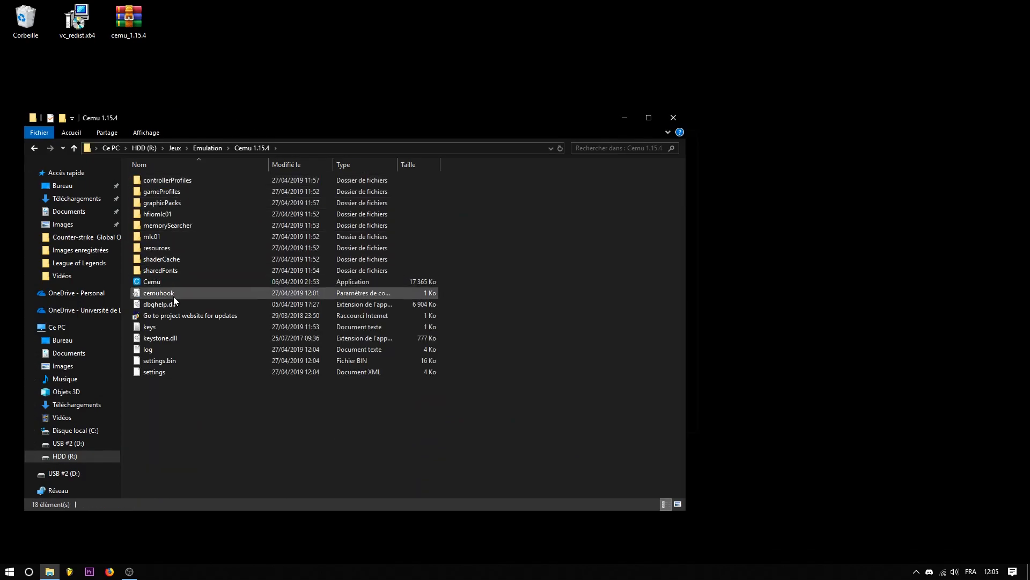
double_click(170, 282)
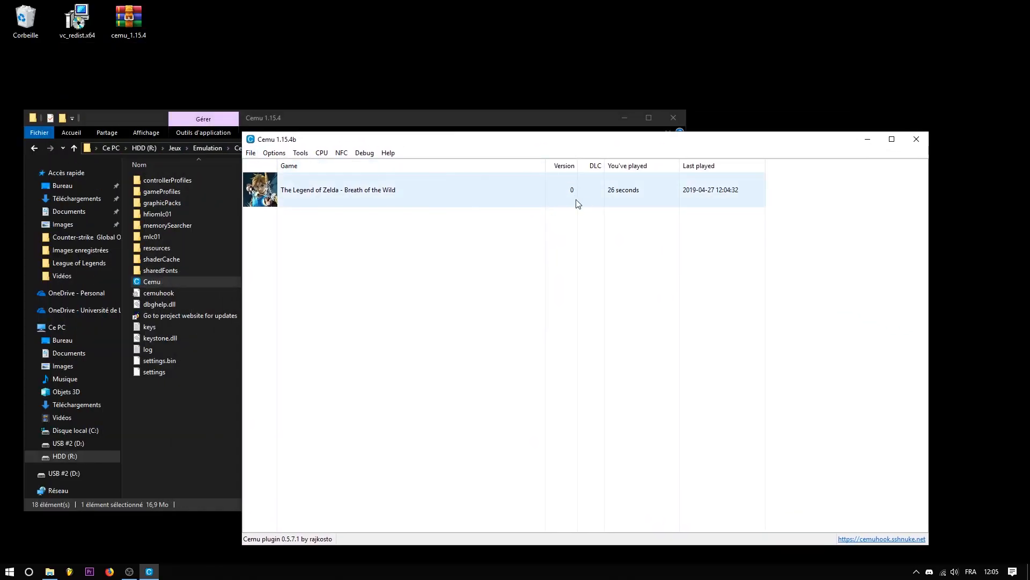
Install the Breath of the Wild v208 update from the meta file in the UPDATE DATA folder's meta subfolder under R:\Jeux\Emulation\Ex.
left_click(251, 153)
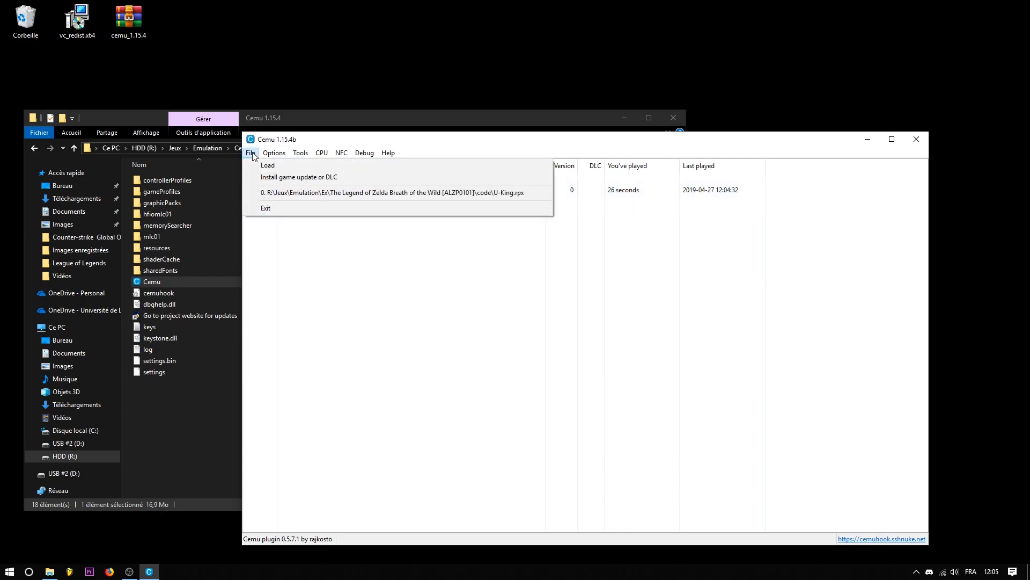
left_click(284, 178)
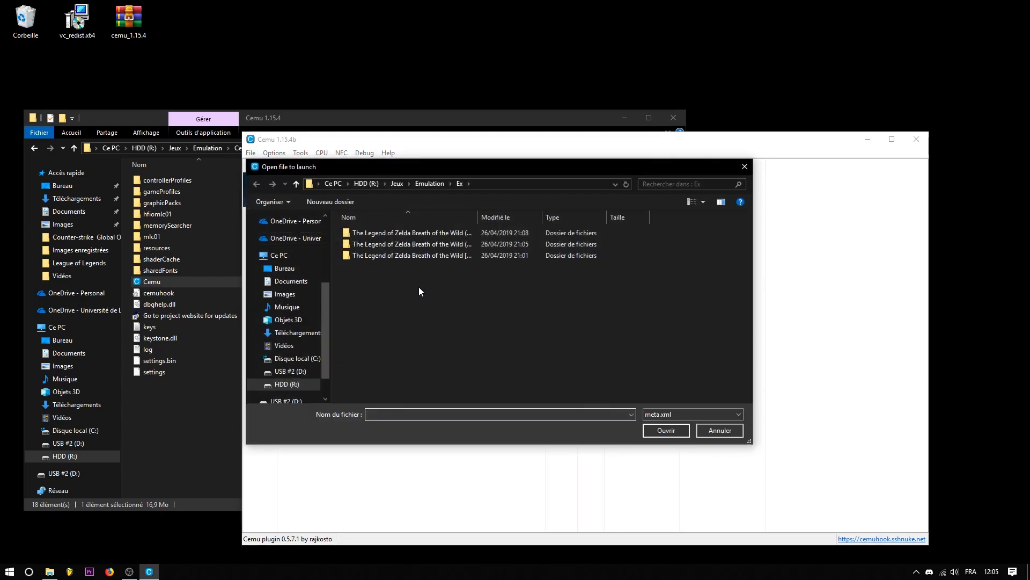
left_click_drag(480, 216, 593, 216)
left_click(504, 246)
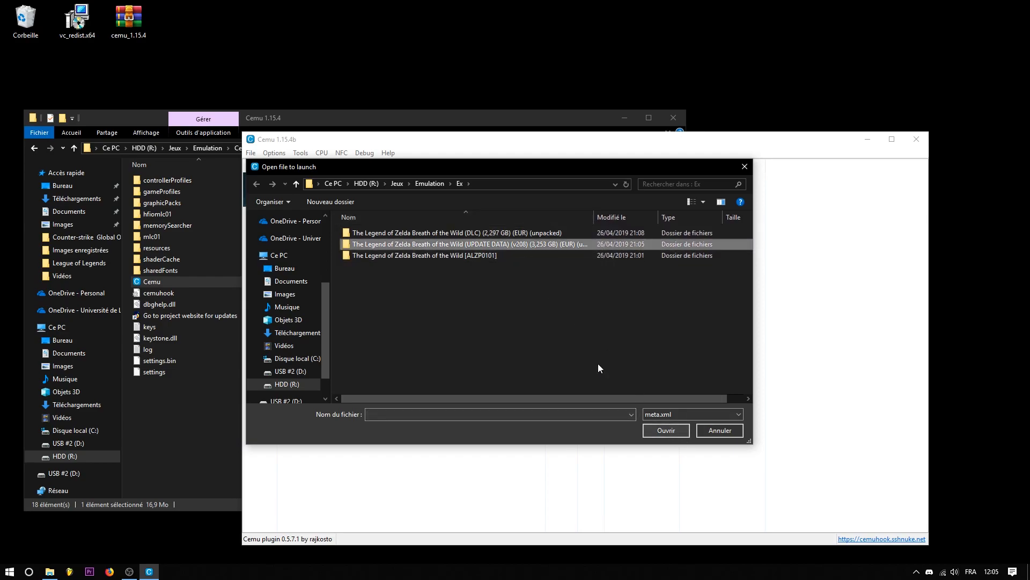
double_click(486, 245)
double_click(385, 254)
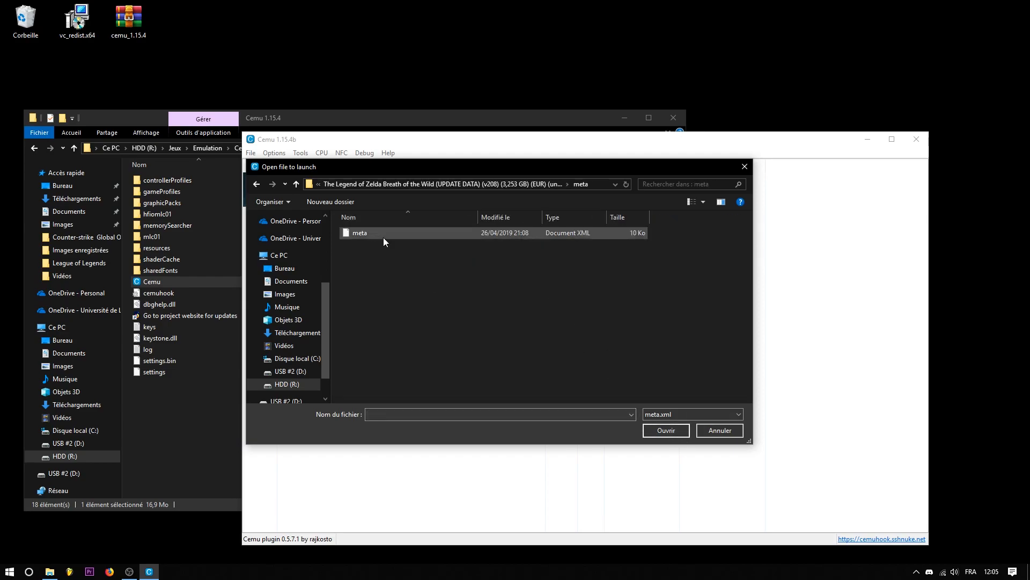
double_click(383, 237)
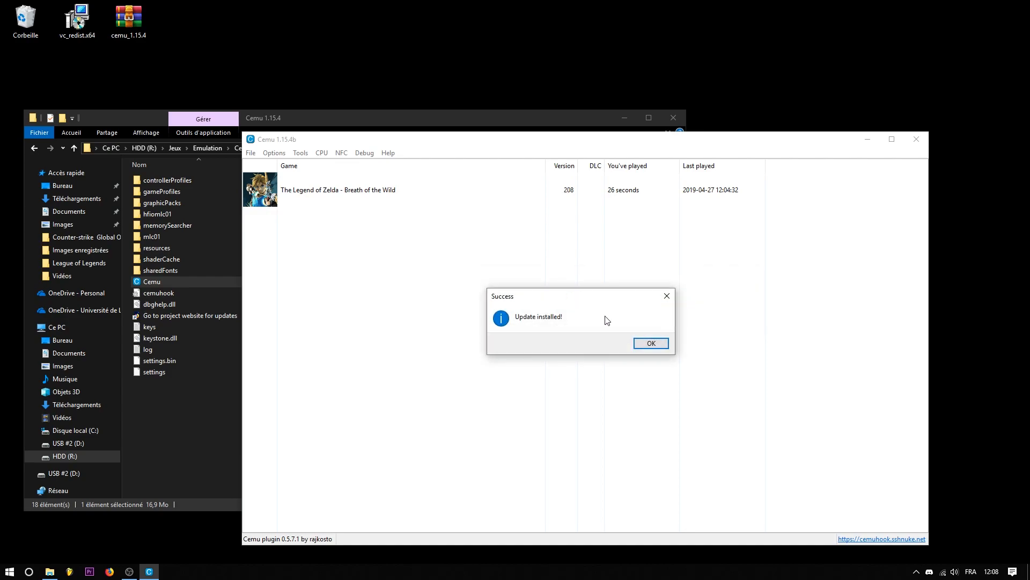
left_click(649, 343)
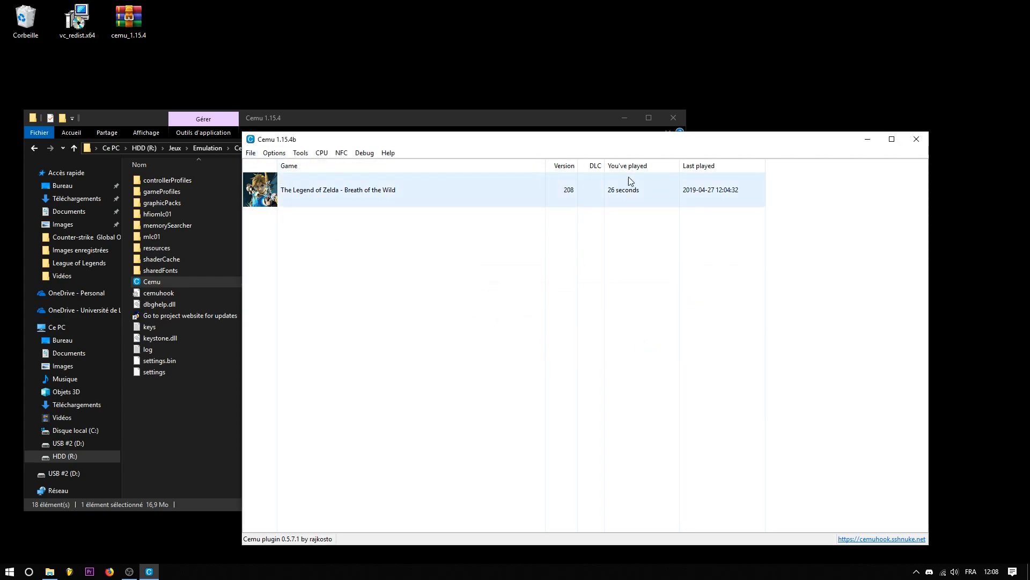
Install the Breath of the Wild DLC from the meta file in the unpacked DLC folder's meta subfolder under R:\Jeux\Emulation\Ex.
left_click(251, 153)
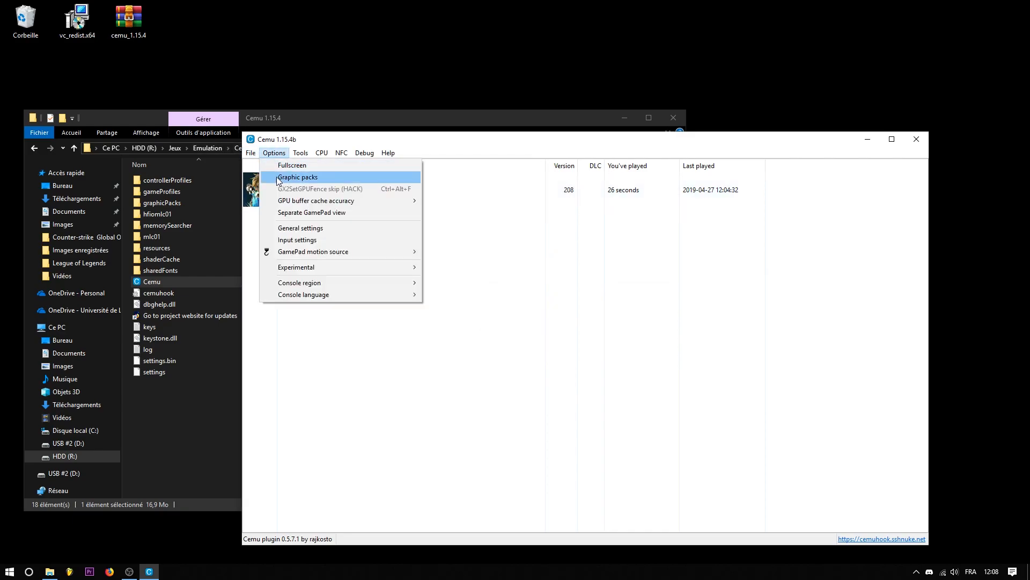
left_click(269, 177)
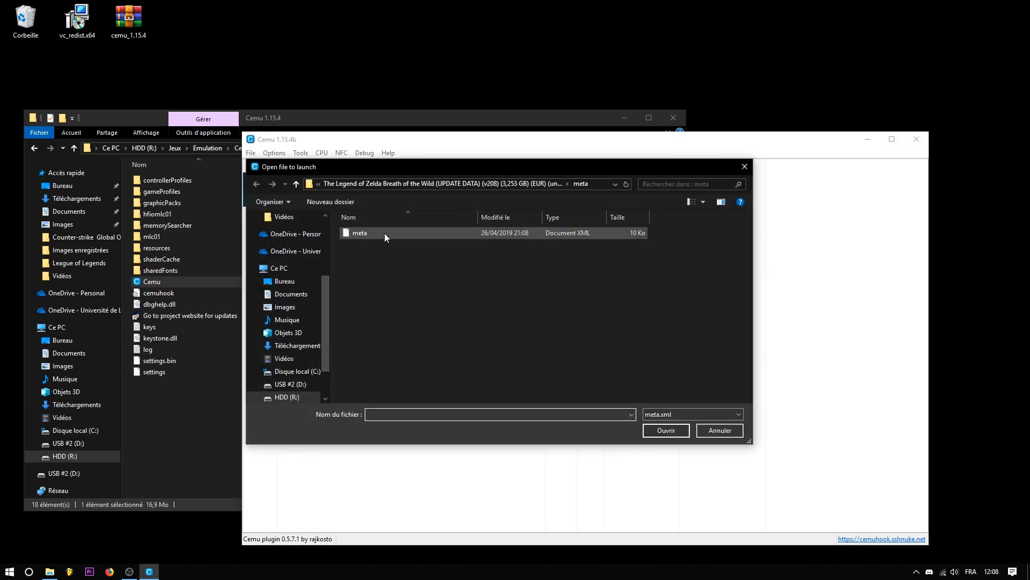
left_click(336, 183)
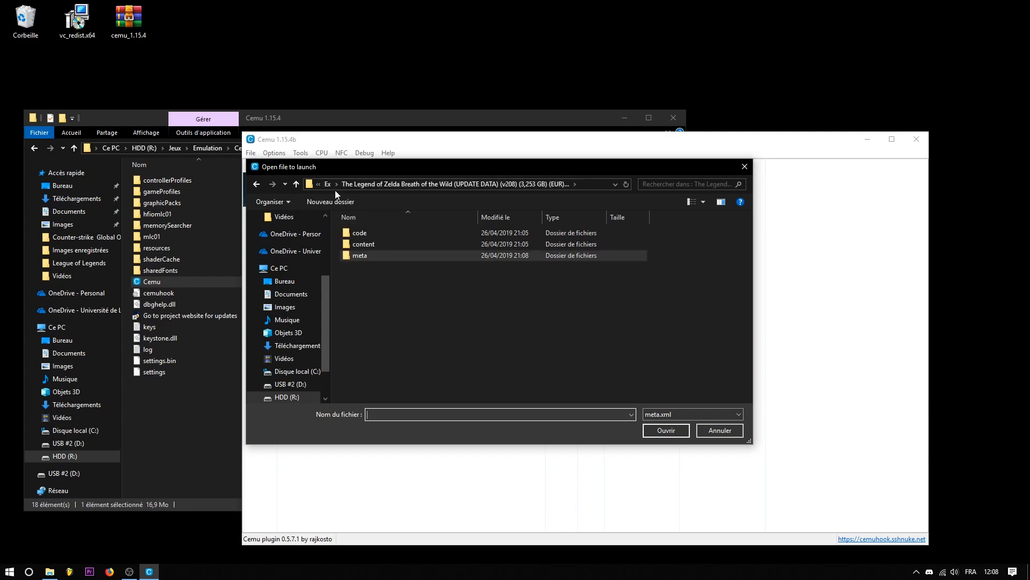
left_click(328, 183)
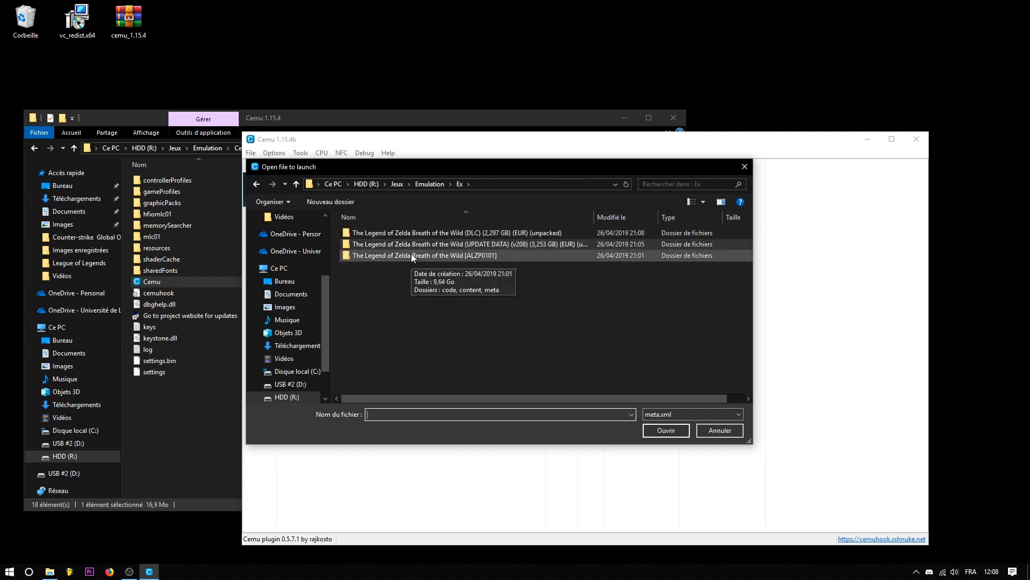
left_click(457, 232)
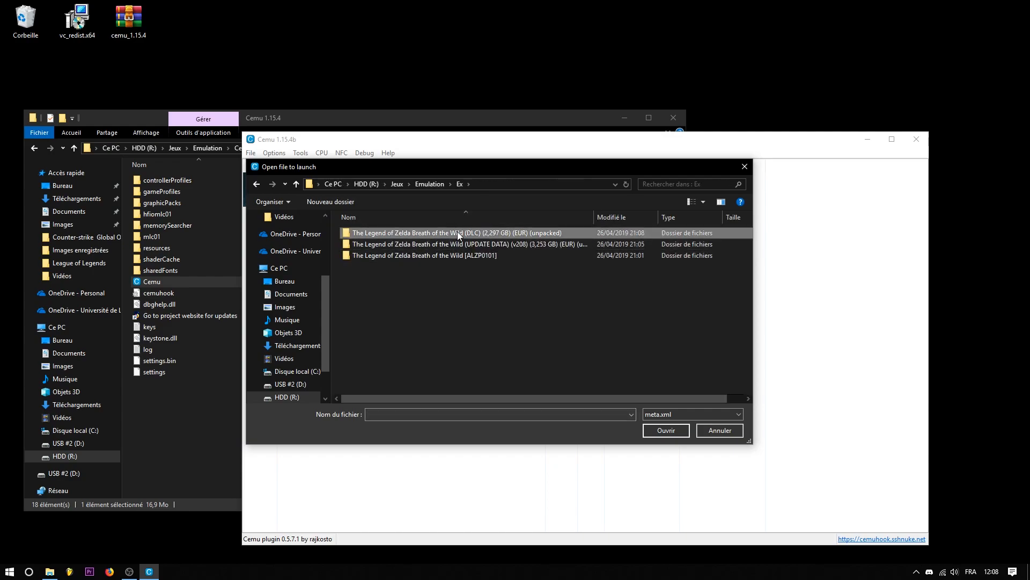
double_click(477, 233)
double_click(413, 253)
left_click(401, 232)
left_click(665, 429)
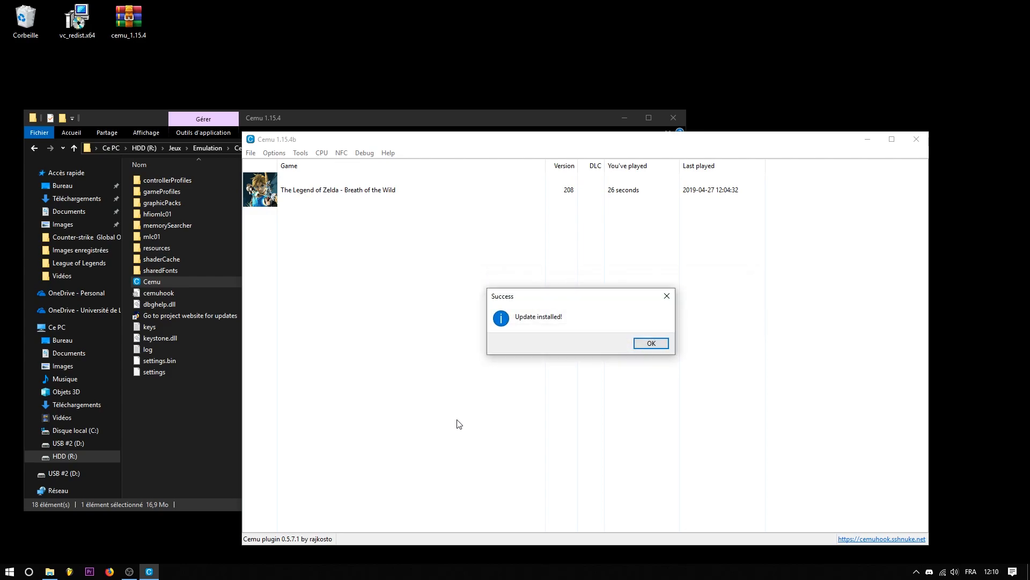
left_click(650, 343)
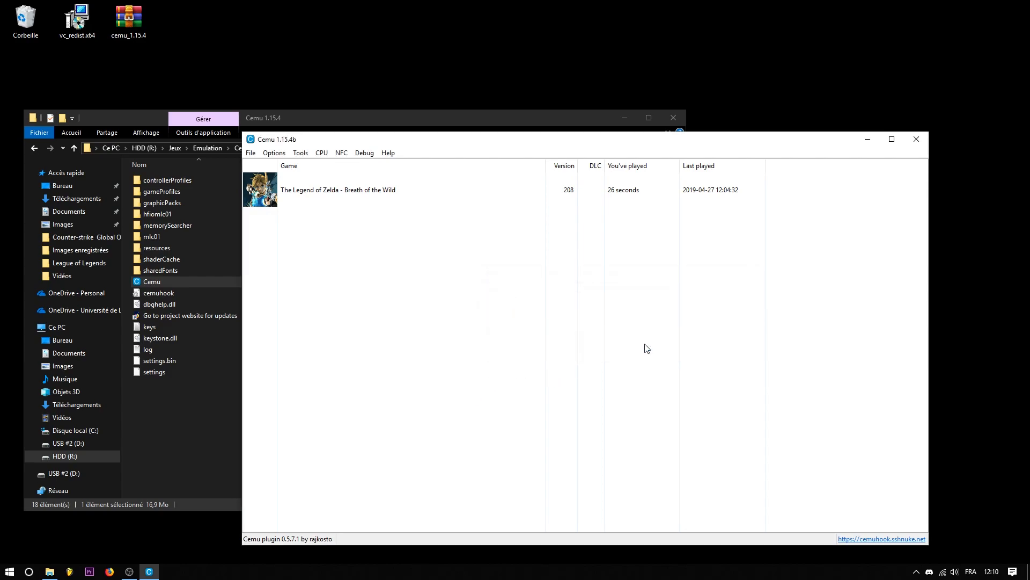
Refresh the game list and start The Legend of Zelda - Breath of the Wild.
right_click(427, 243)
left_click(488, 248)
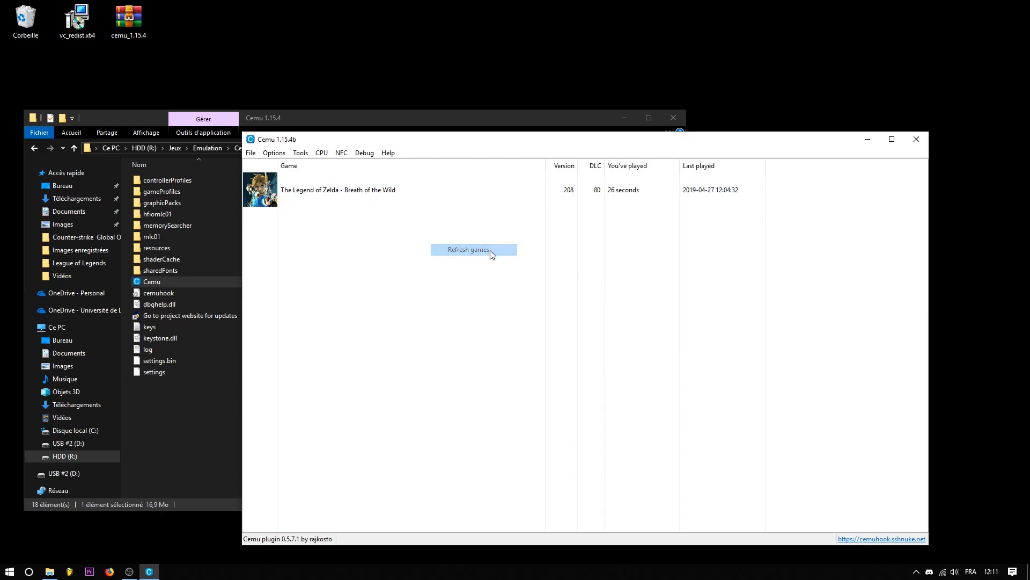
right_click(389, 186)
left_click(440, 209)
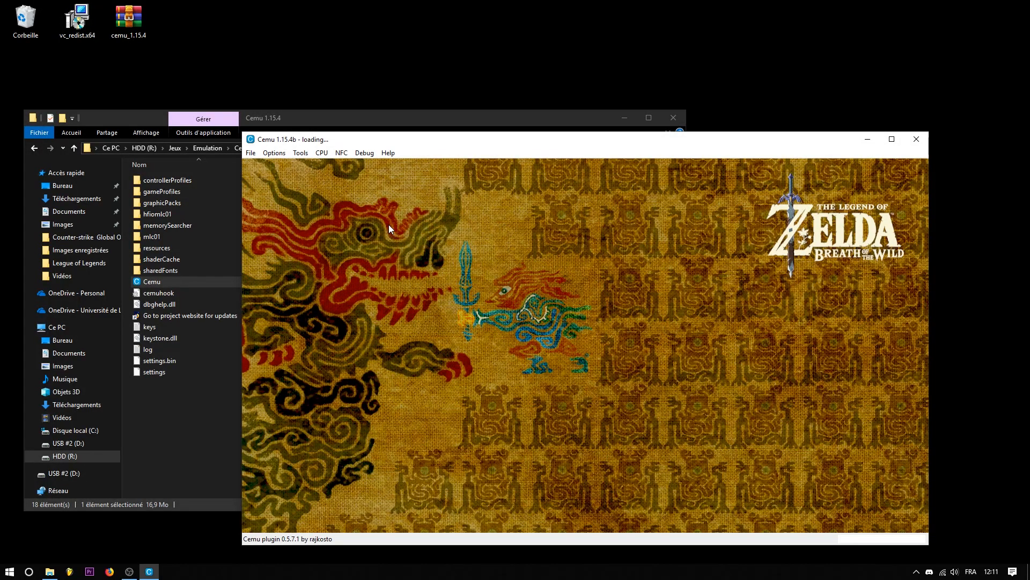
Close the File Explorer window behind the loading game and maximize the Cemu window.
left_click(673, 117)
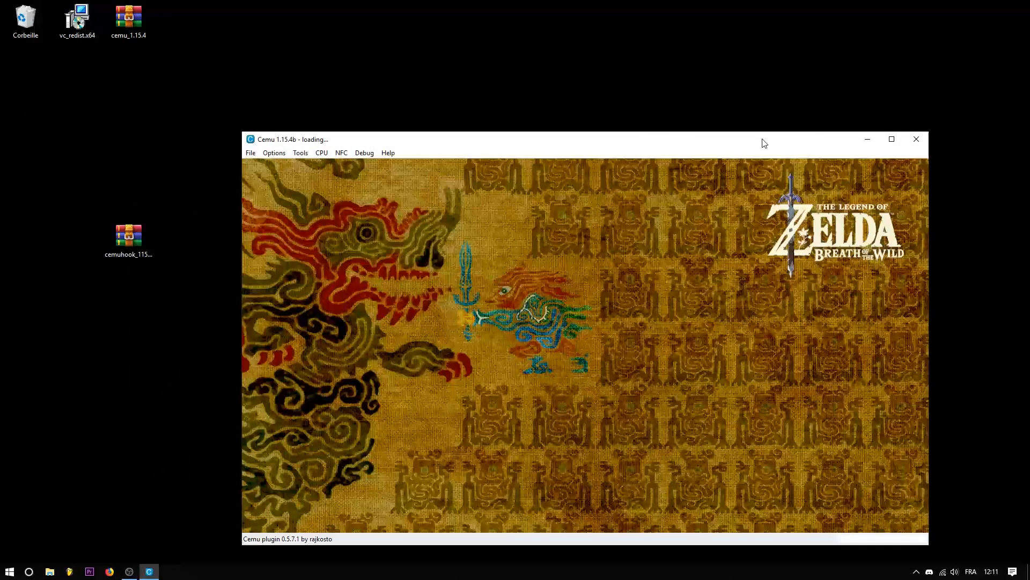
left_click_drag(763, 143, 695, 133)
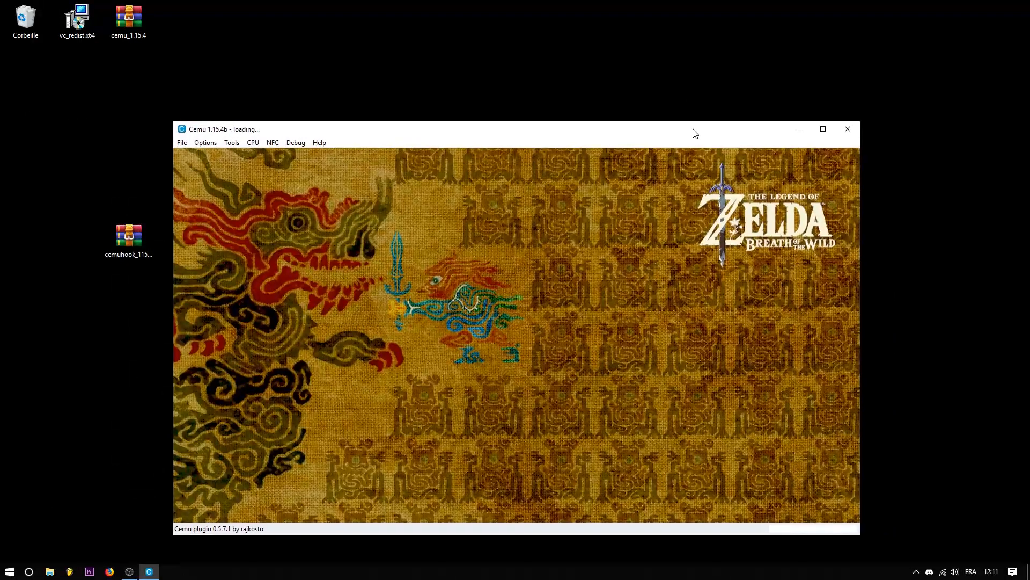
left_click(825, 129)
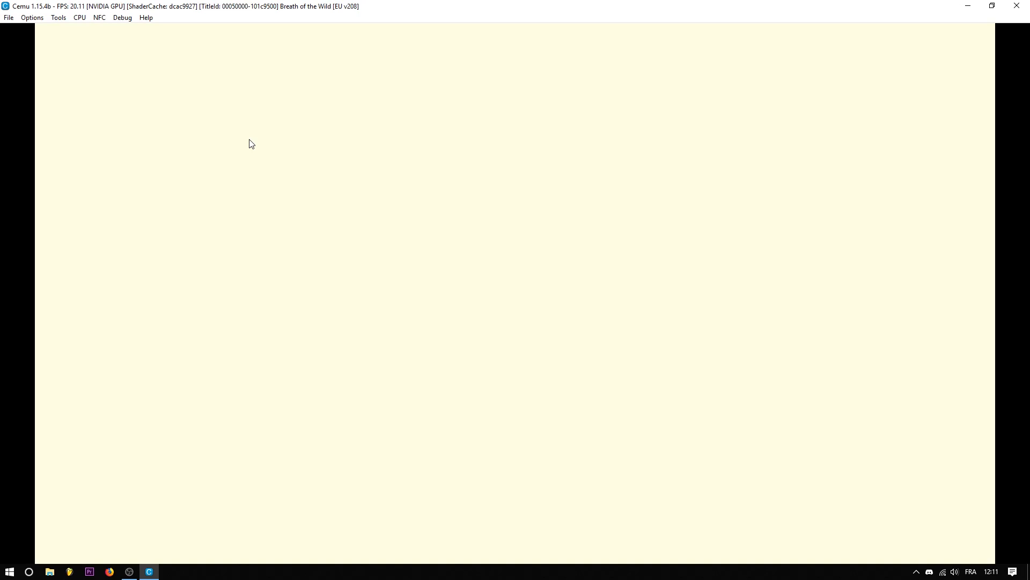
left_click(33, 18)
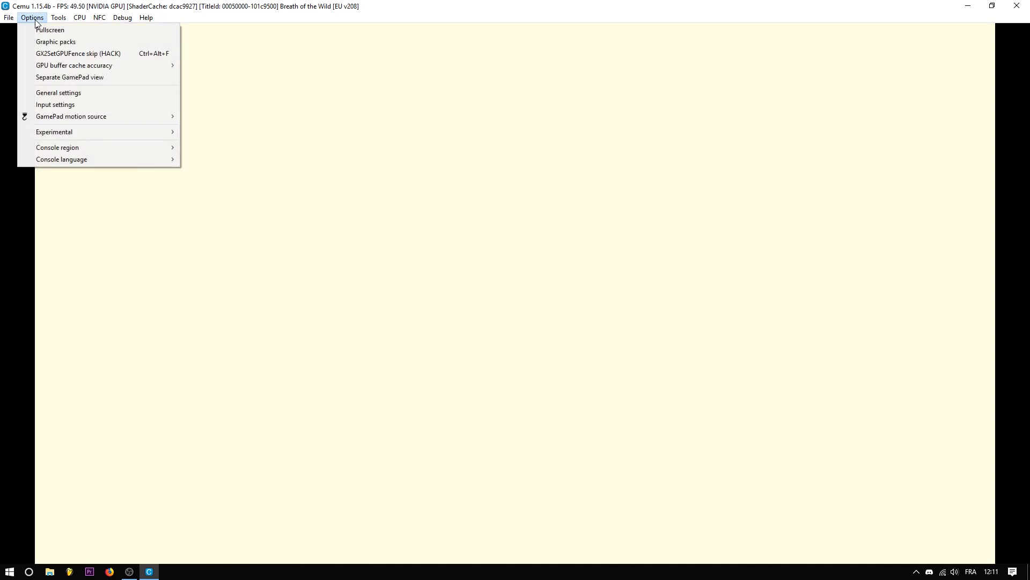
left_click(35, 19)
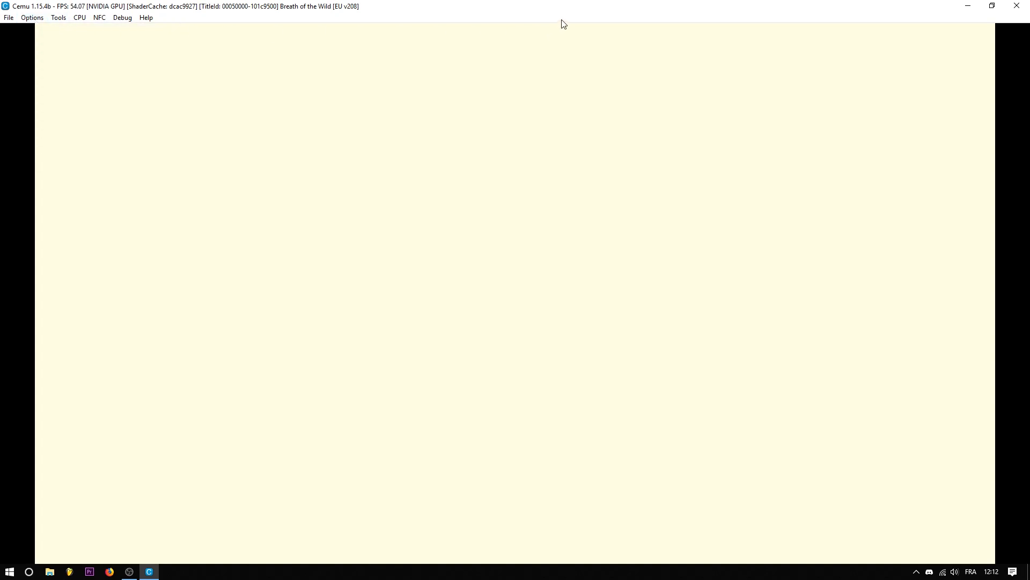
left_click(32, 18)
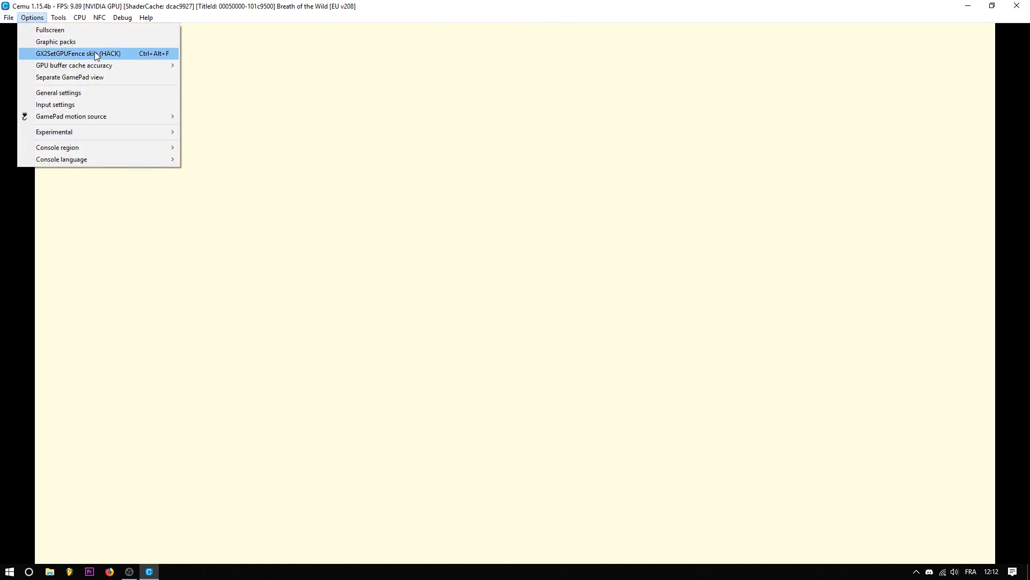
left_click(493, 3)
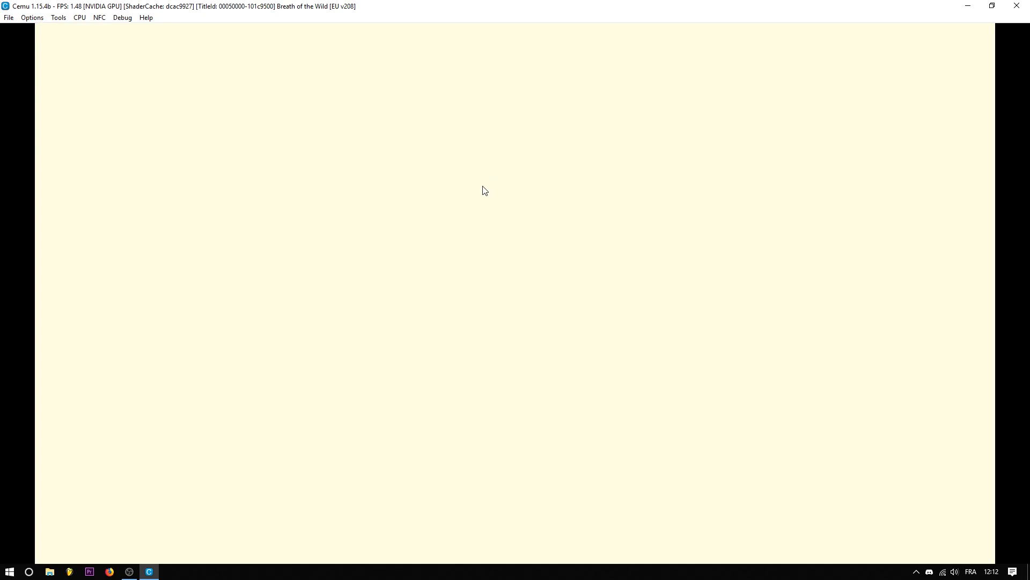